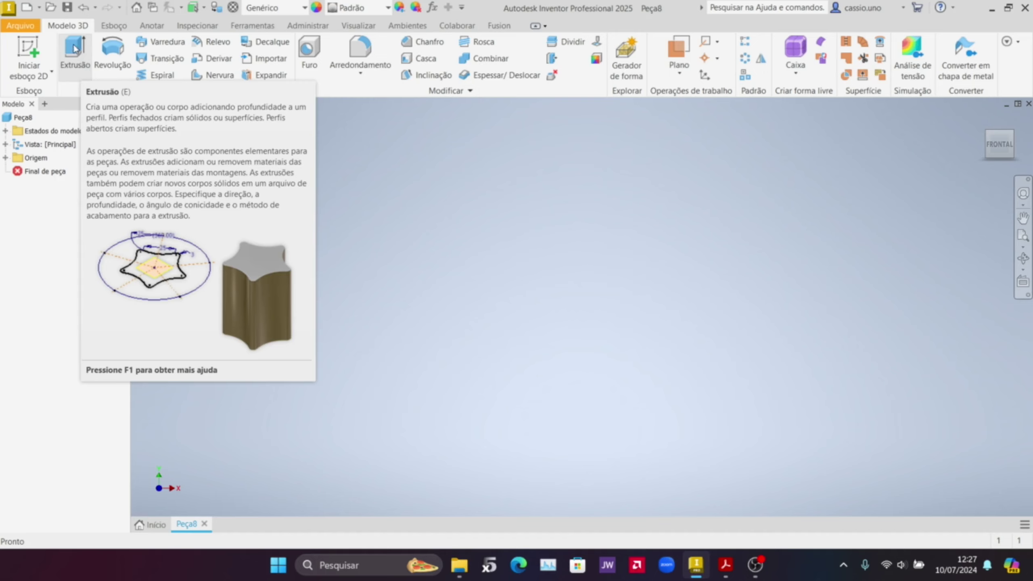
Start a sketch on the horizontal XZ origin plane and draw a circle about 26 mm in diameter centred on the origin.
click(75, 49)
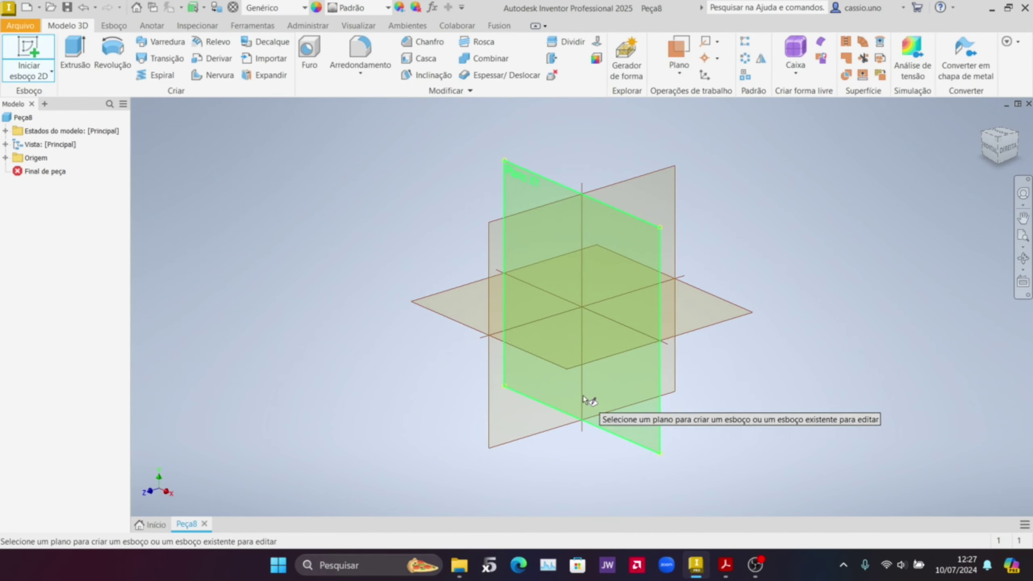
click(571, 363)
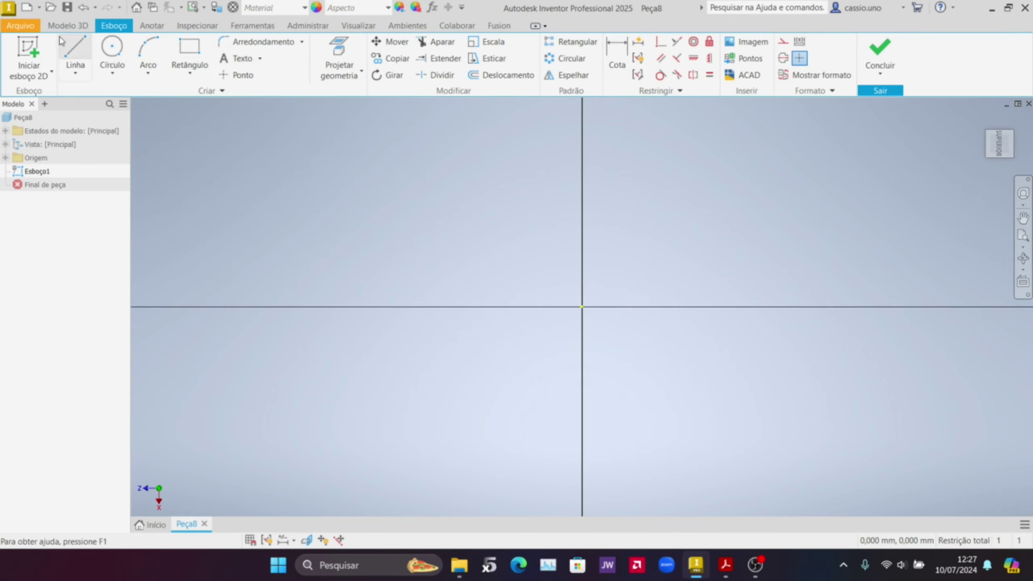
click(112, 53)
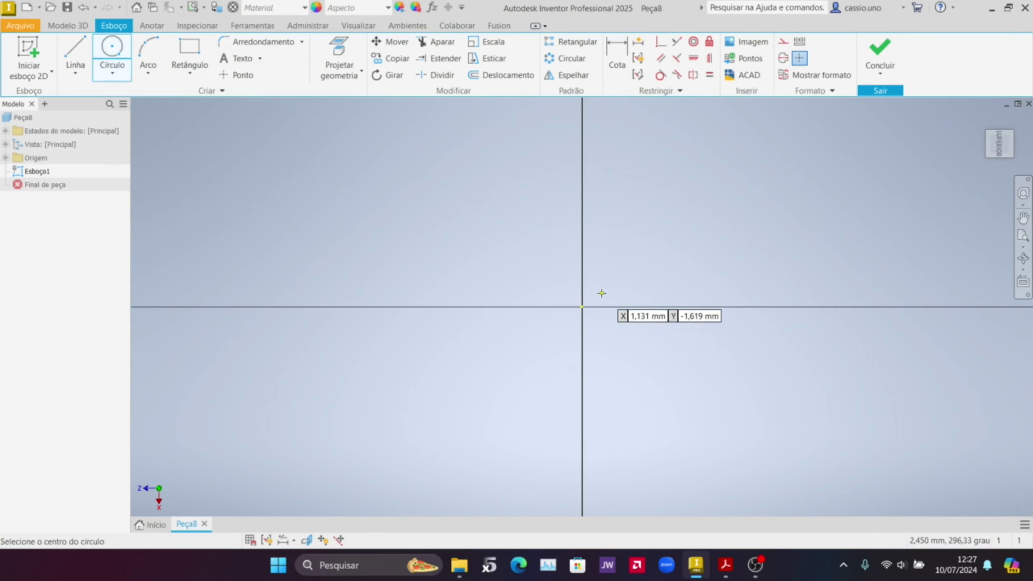
click(582, 307)
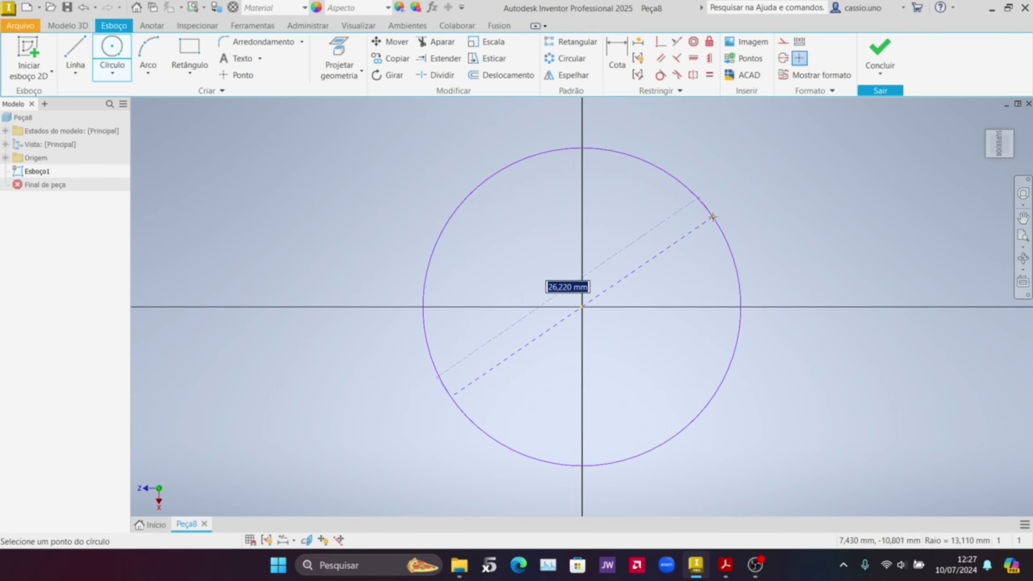
click(713, 217)
key(Escape)
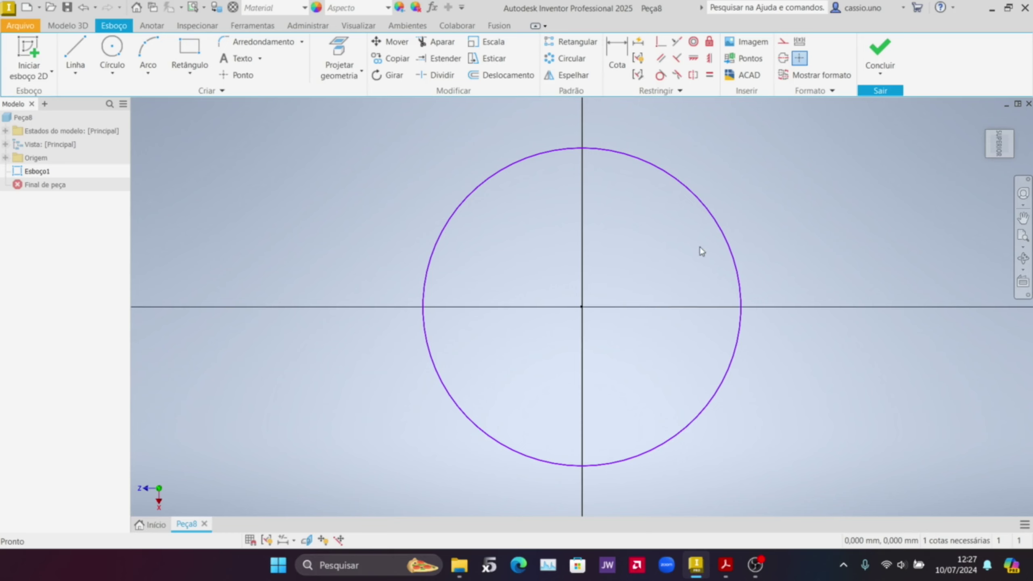
Dimension the circle with a diameter of 20 mm.
key(d)
click(721, 230)
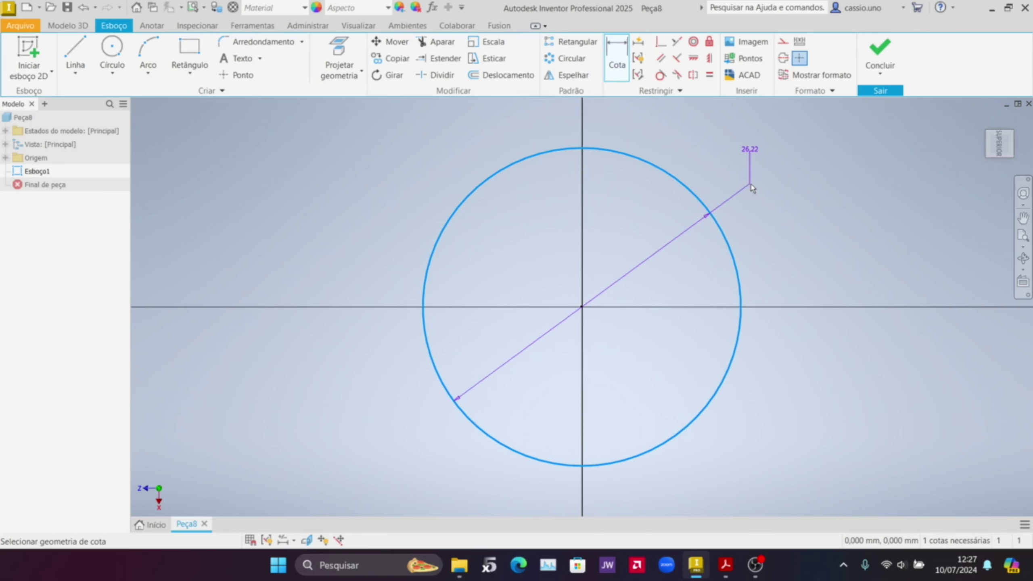
click(752, 185)
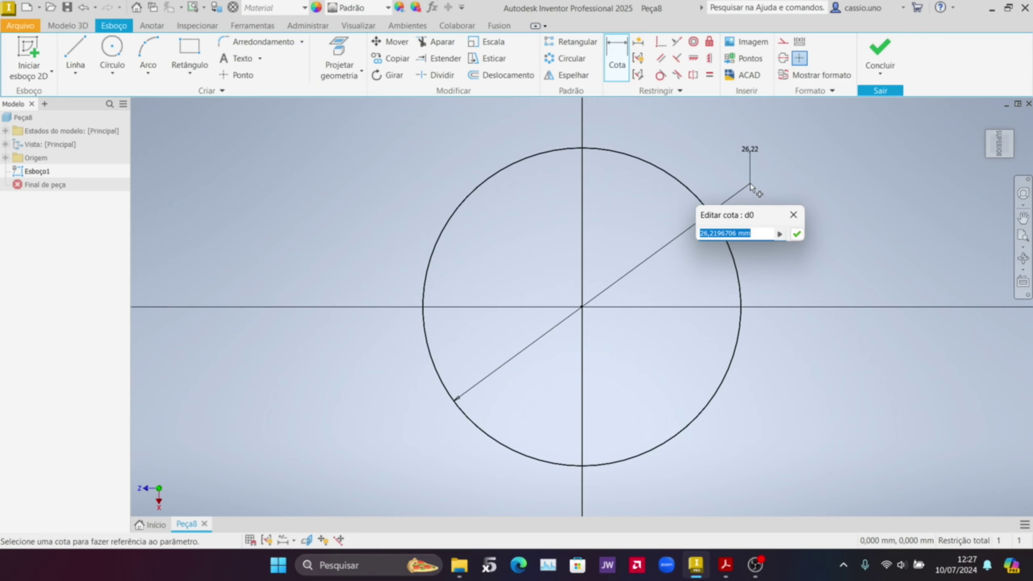
text(20)
key(Return)
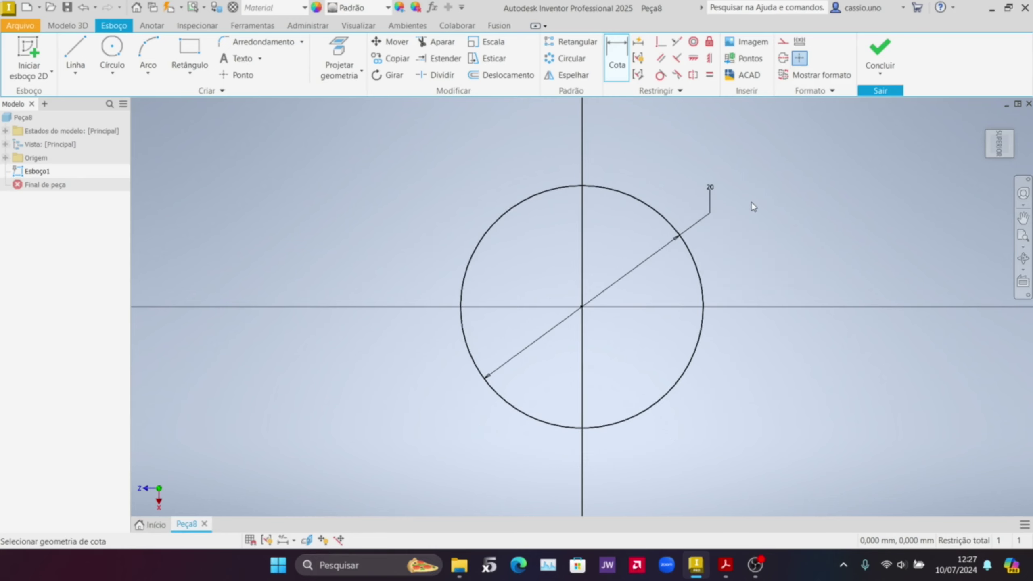
Finish the sketch and extrude the circle 100 mm upward into a solid cylinder.
click(873, 46)
key(e)
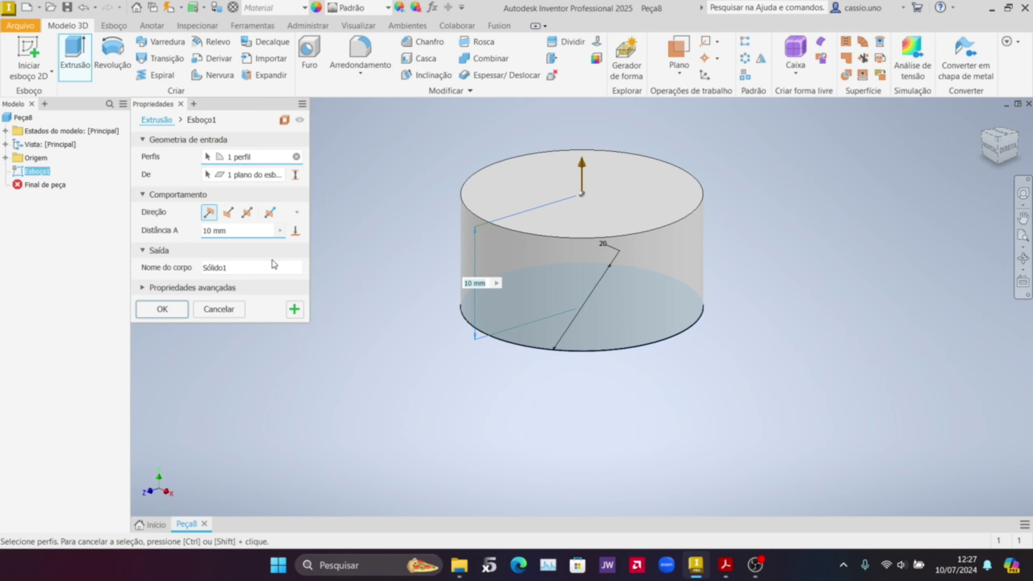
click(248, 232)
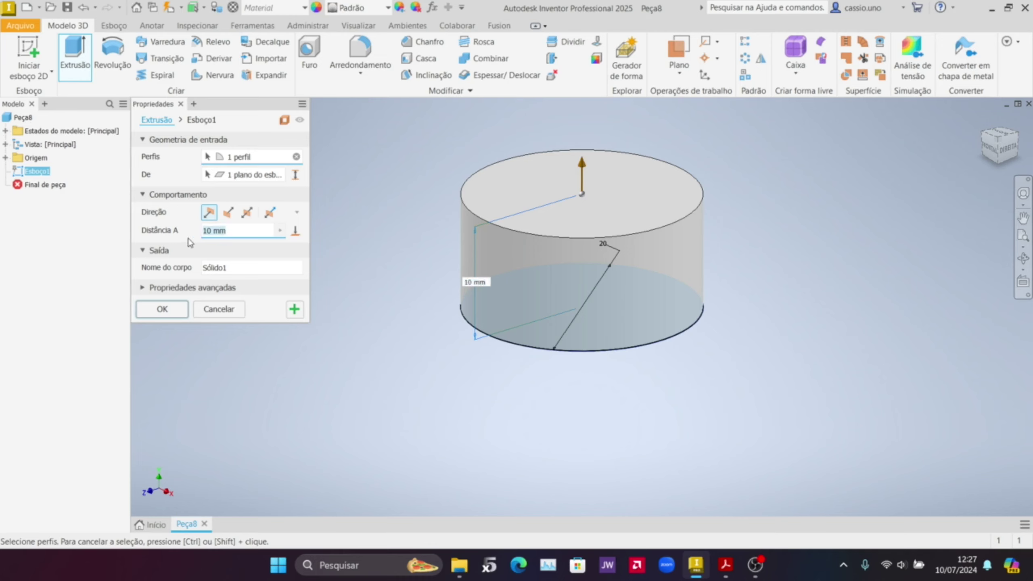
text(100)
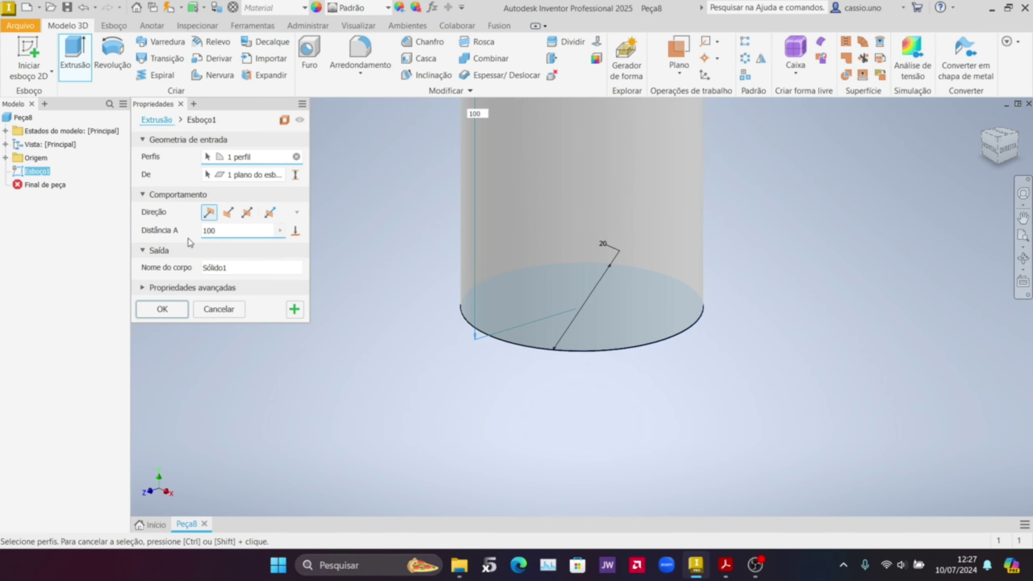
scroll(480, 183, down, 5)
middle_drag(622, 161, 603, 373)
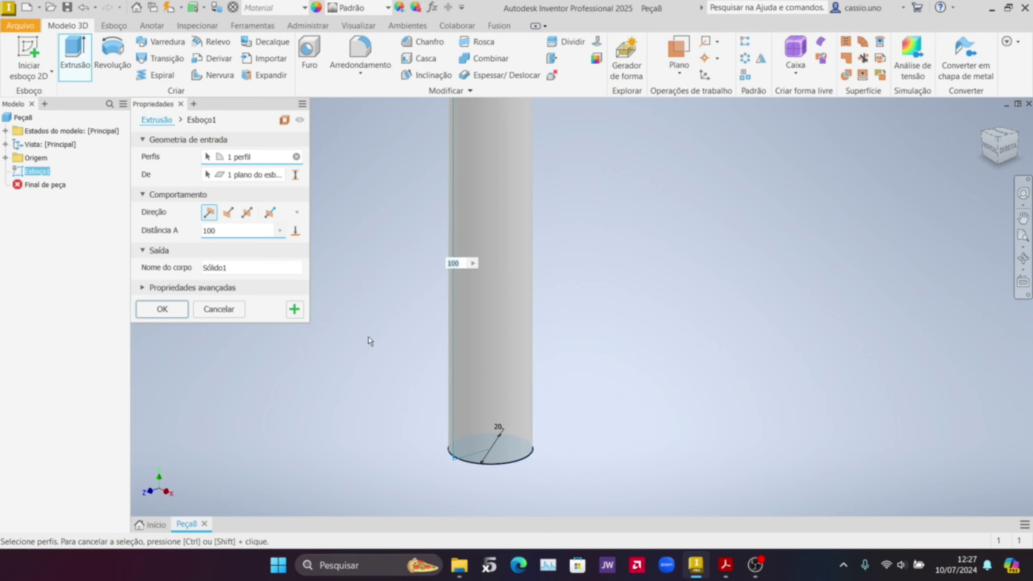
click(160, 309)
scroll(651, 244, up, 3)
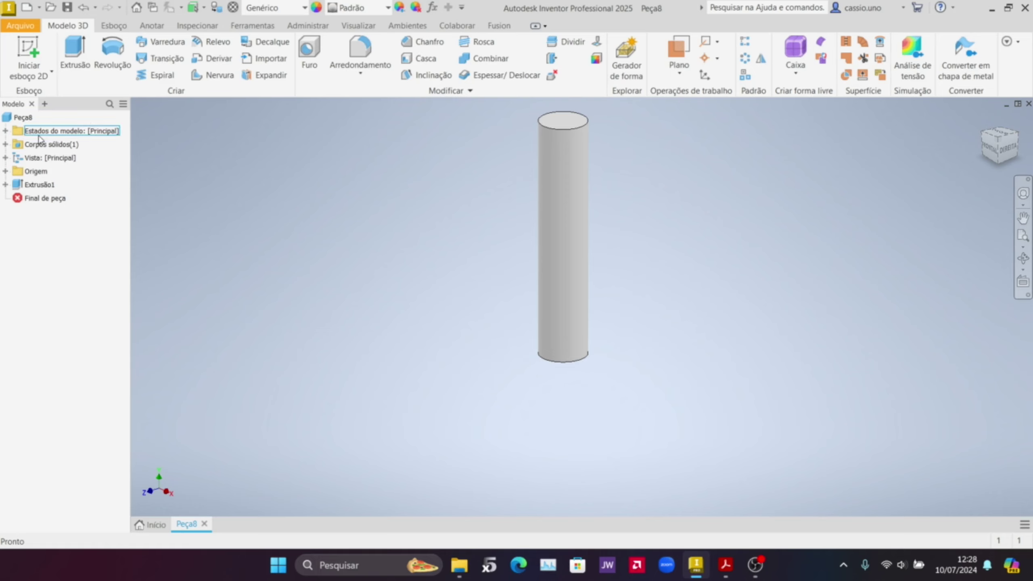
Start a sketch on the YZ origin plane through the cylinder and slice the graphics at the sketch plane.
click(5, 171)
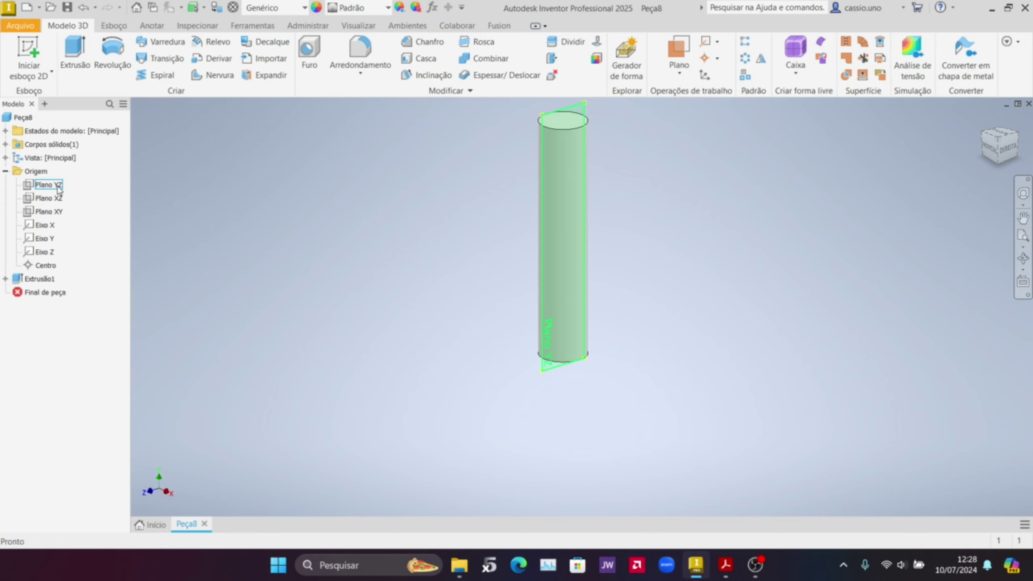
click(57, 186)
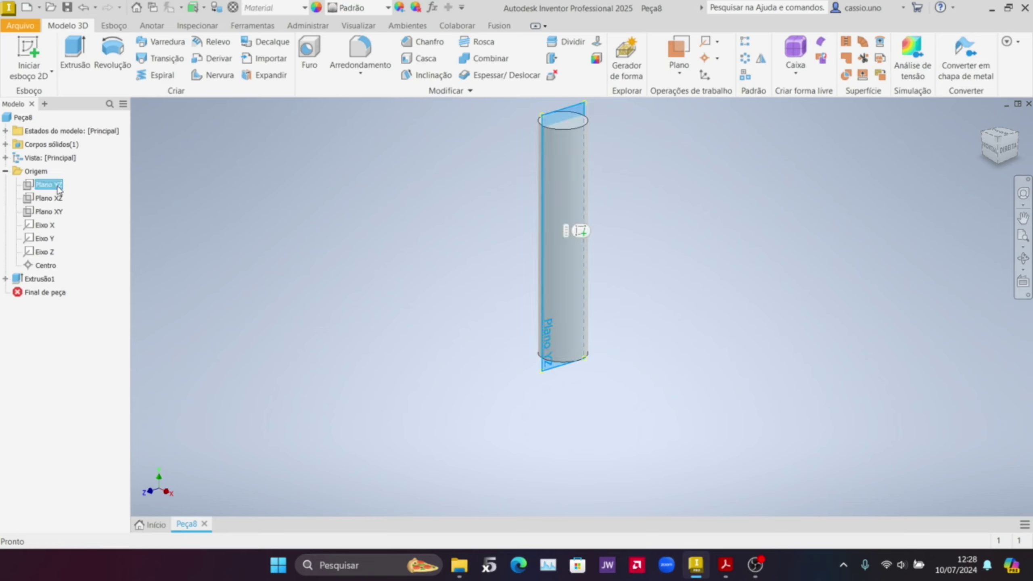
click(581, 231)
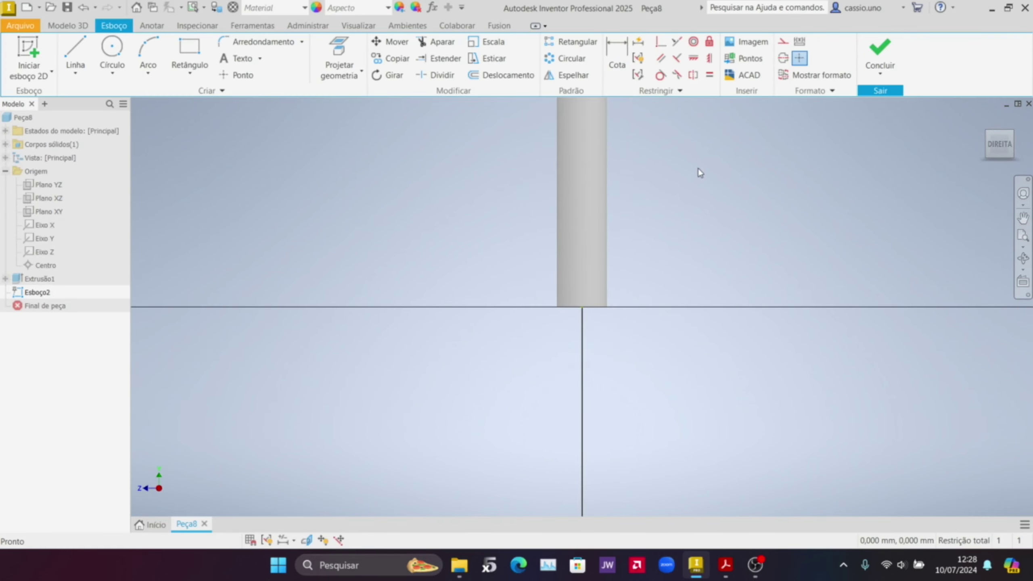
key(F2)
mouse_move(705, 154)
mouse_down()
mouse_move(655, 313)
mouse_move(648, 275)
mouse_up()
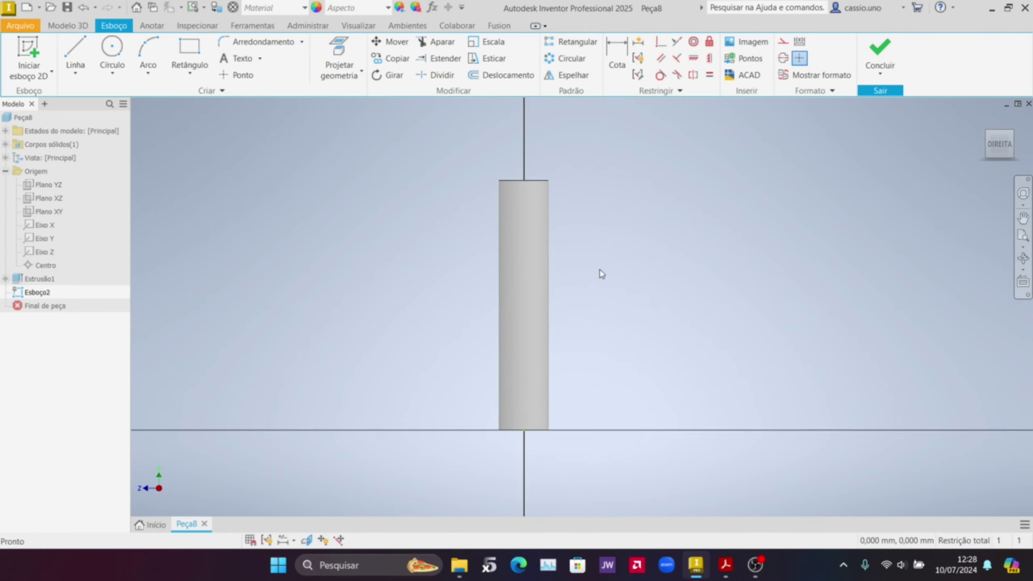
key(F7)
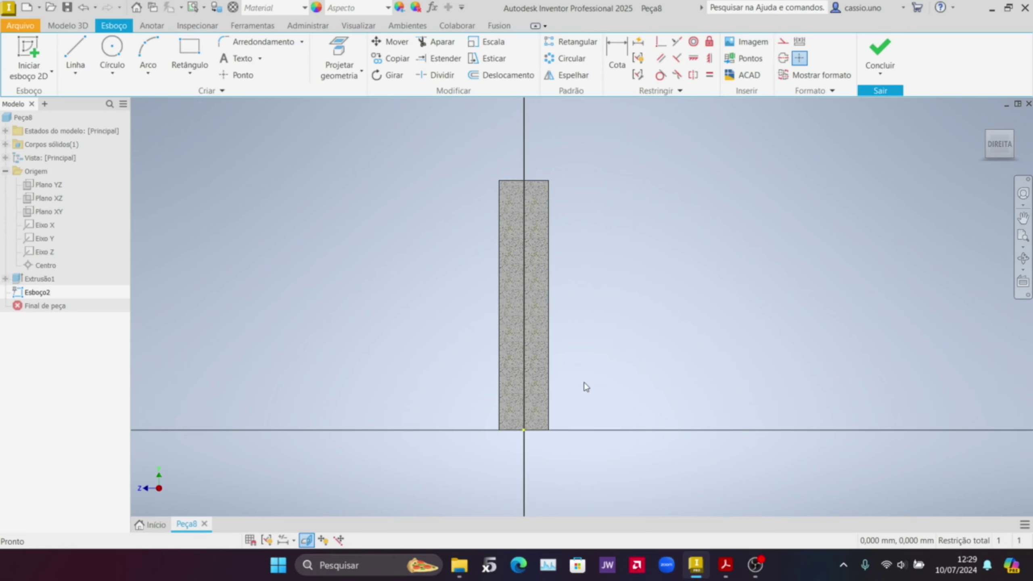
Draw a closed triangle against the cylinder's left edge from its bottom corner, pointing outward, with its upper slanted side about 15 mm long.
scroll(584, 383, up, 3)
mouse_move(551, 392)
middle_down()
mouse_move(684, 229)
mouse_move(687, 163)
middle_up()
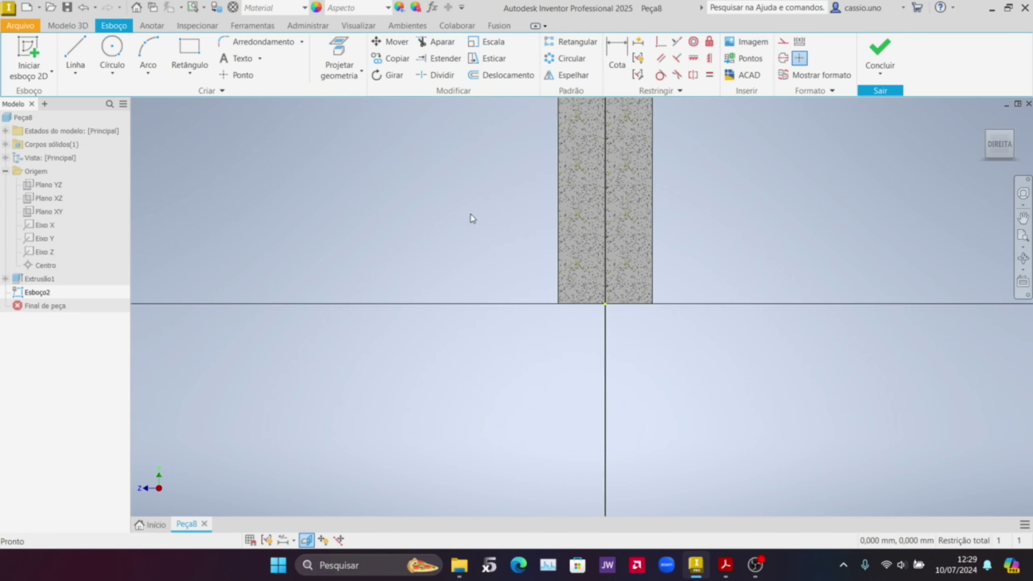
click(77, 51)
scroll(499, 248, up, 3)
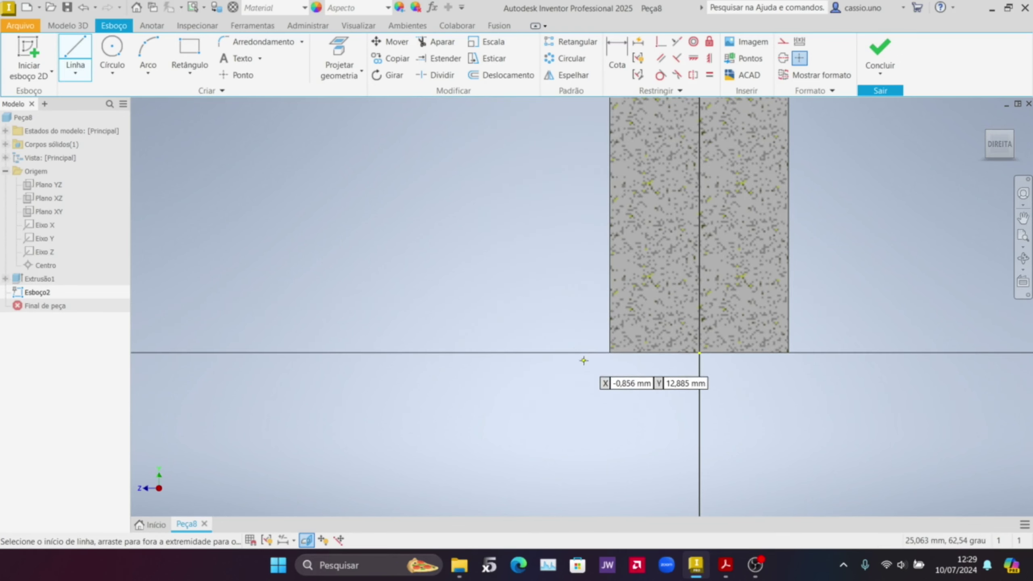
click(610, 352)
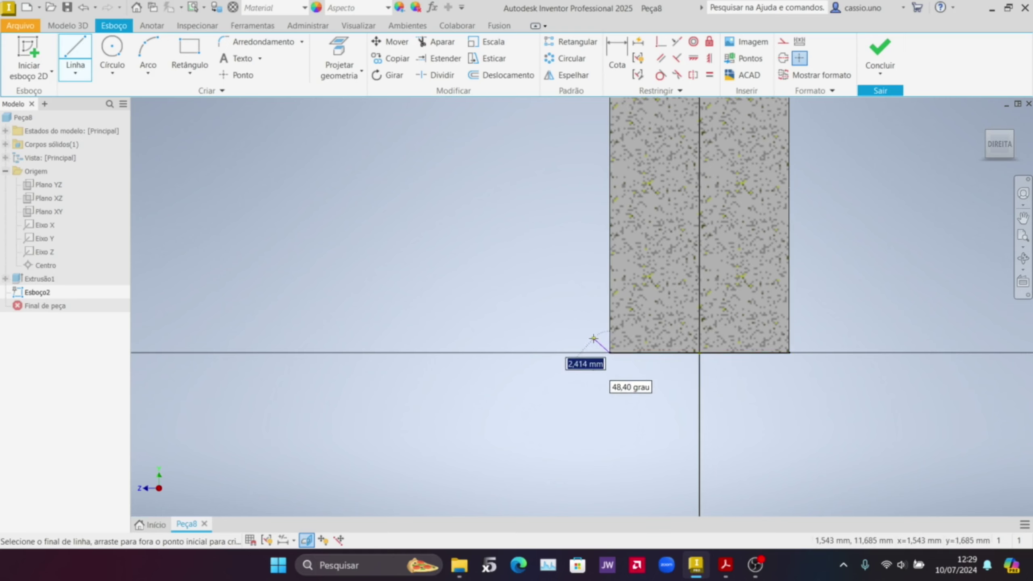
click(494, 292)
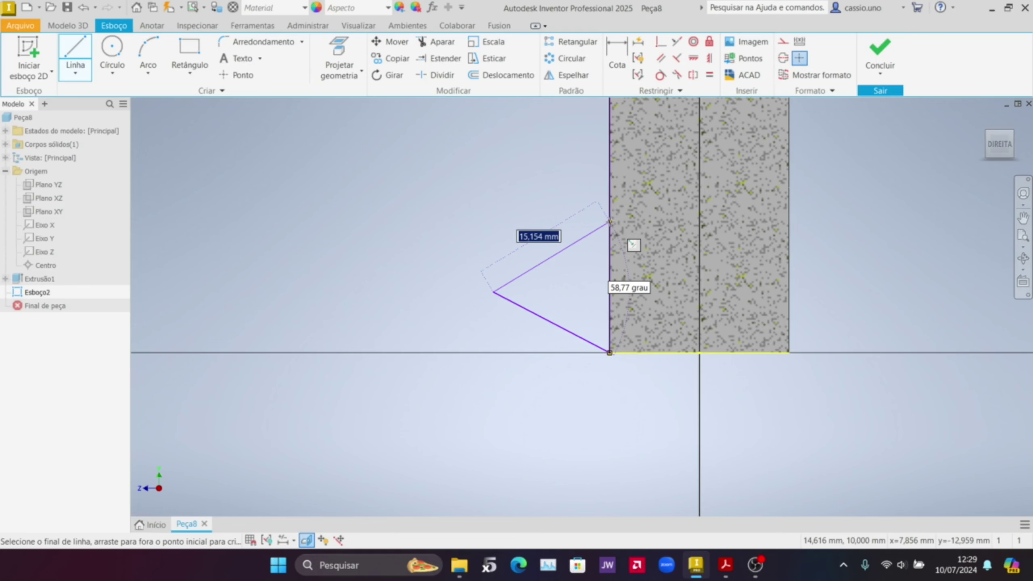
double_click(614, 226)
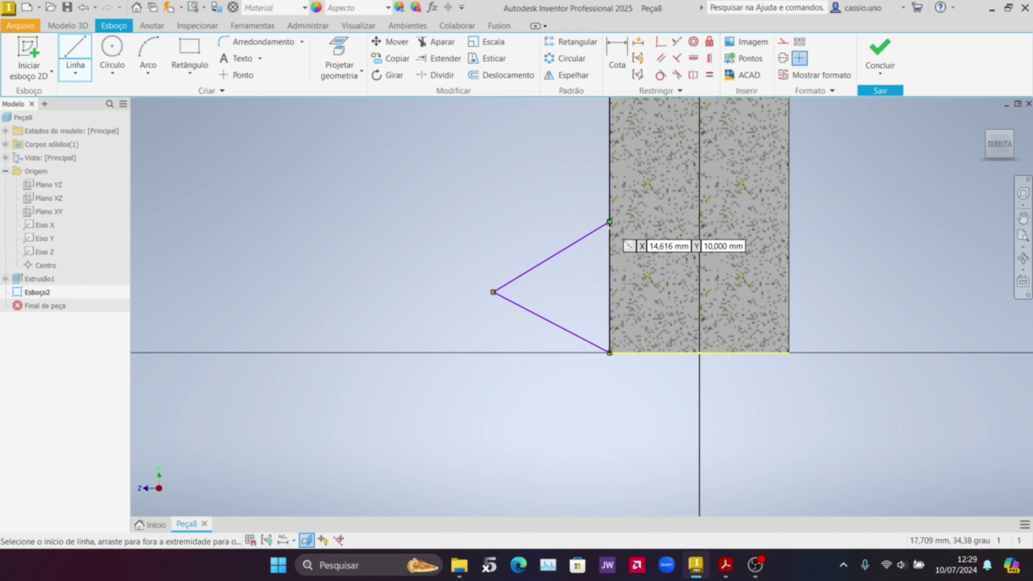
click(610, 222)
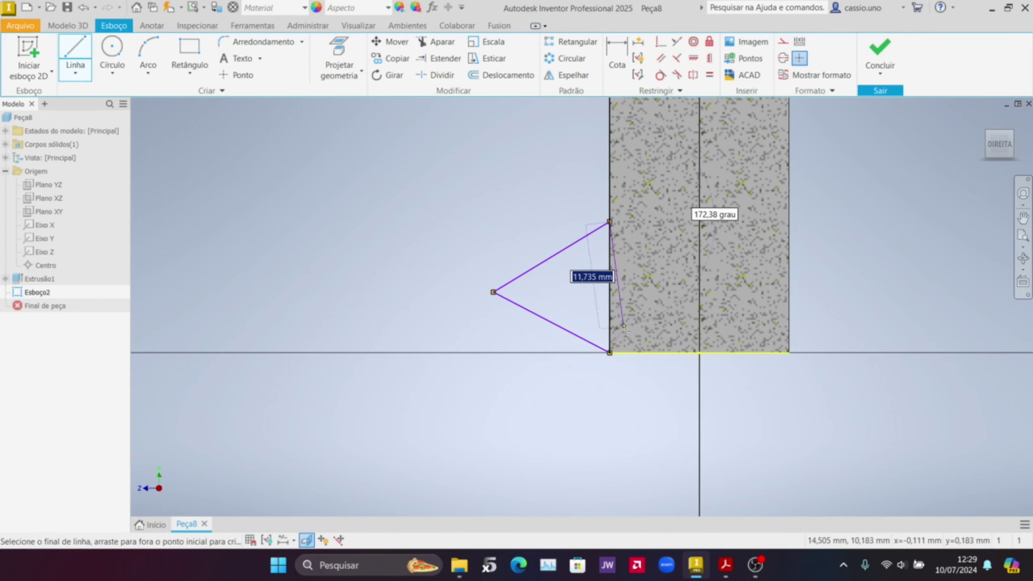
click(610, 351)
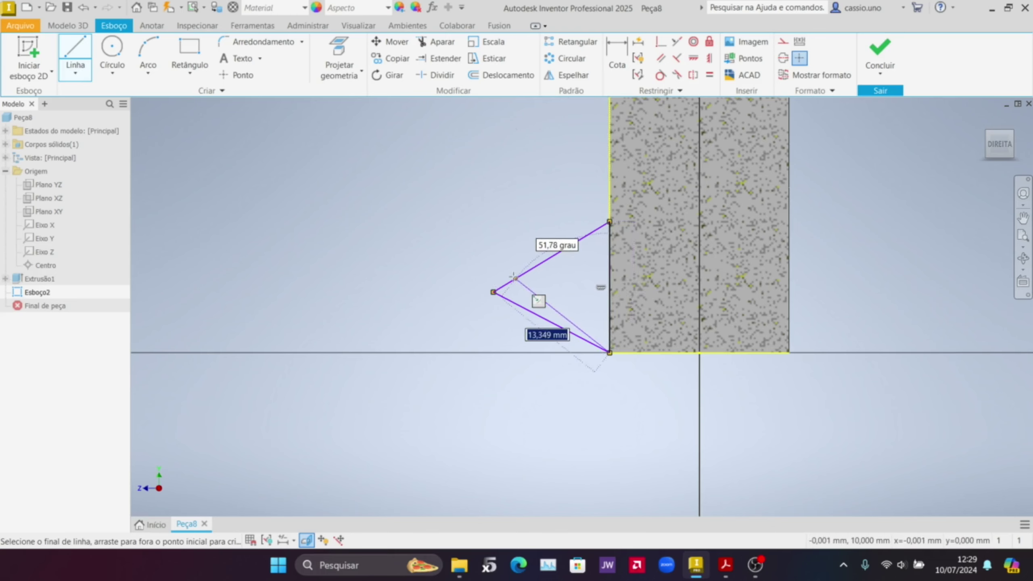
key(Escape)
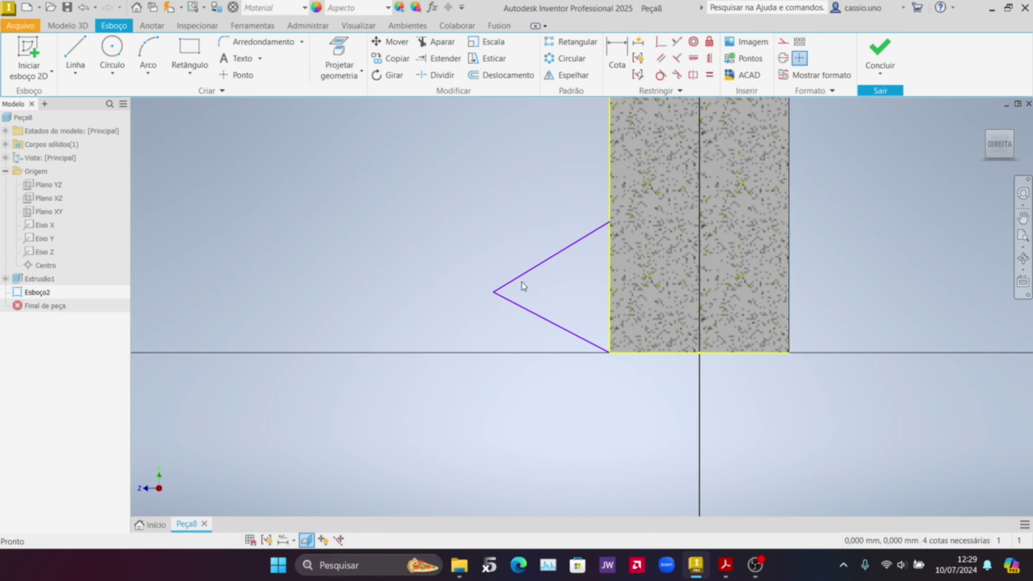
Dimension the angle between the triangle's two slanted sides as 60 degrees.
key(d)
click(532, 269)
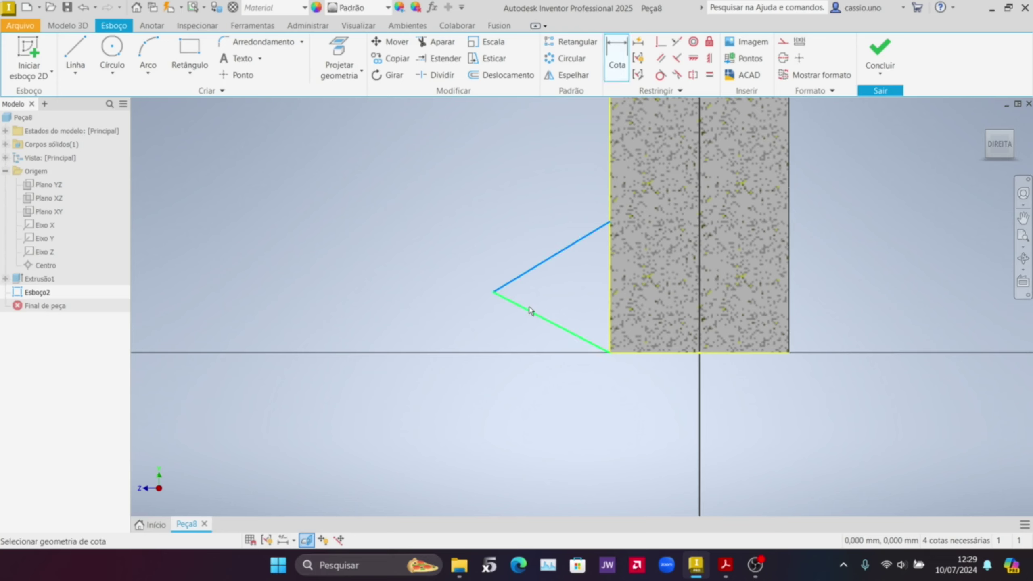
click(528, 312)
click(563, 293)
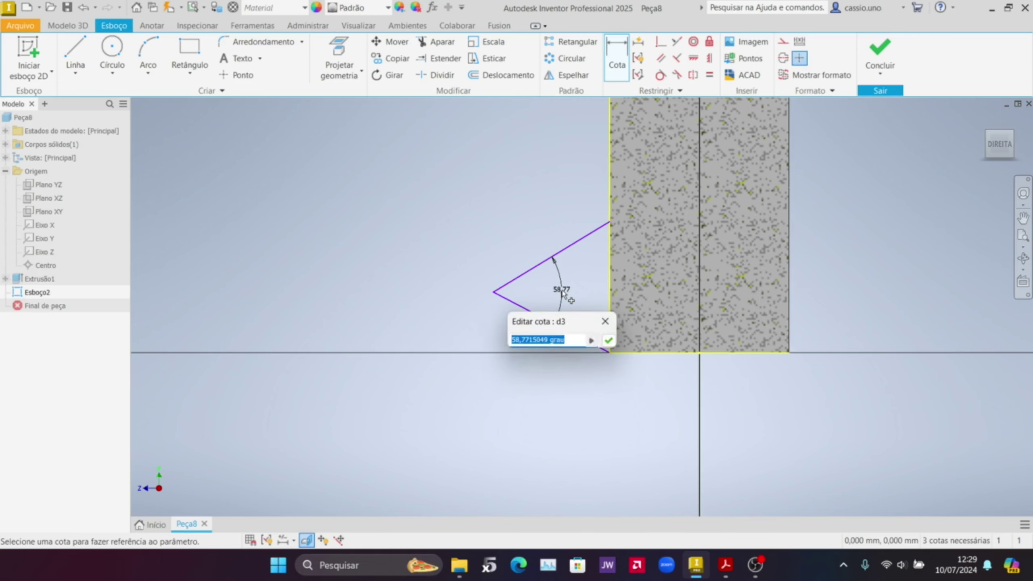
text(60)
key(Return)
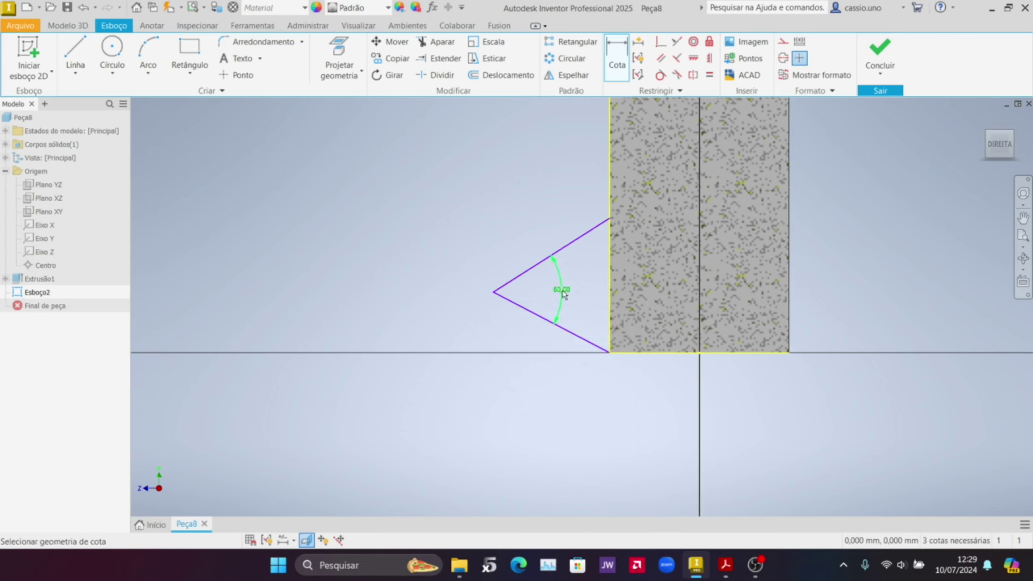
click(576, 338)
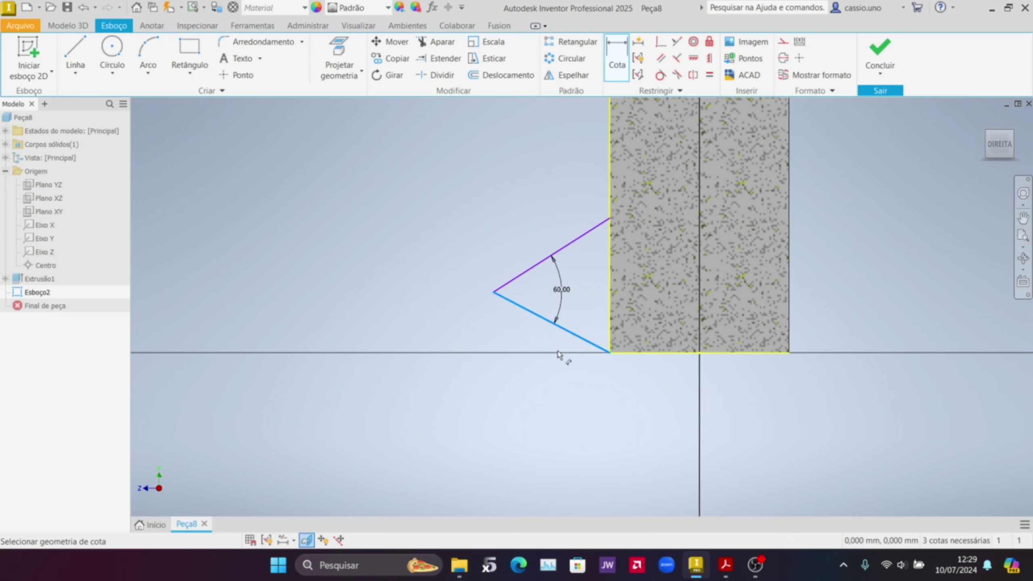
click(558, 353)
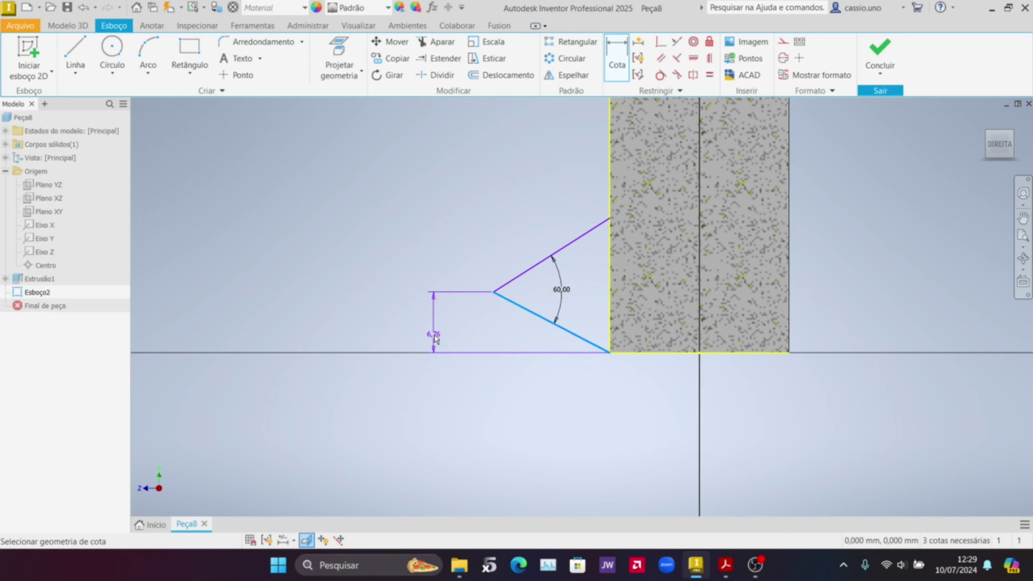
key(Escape)
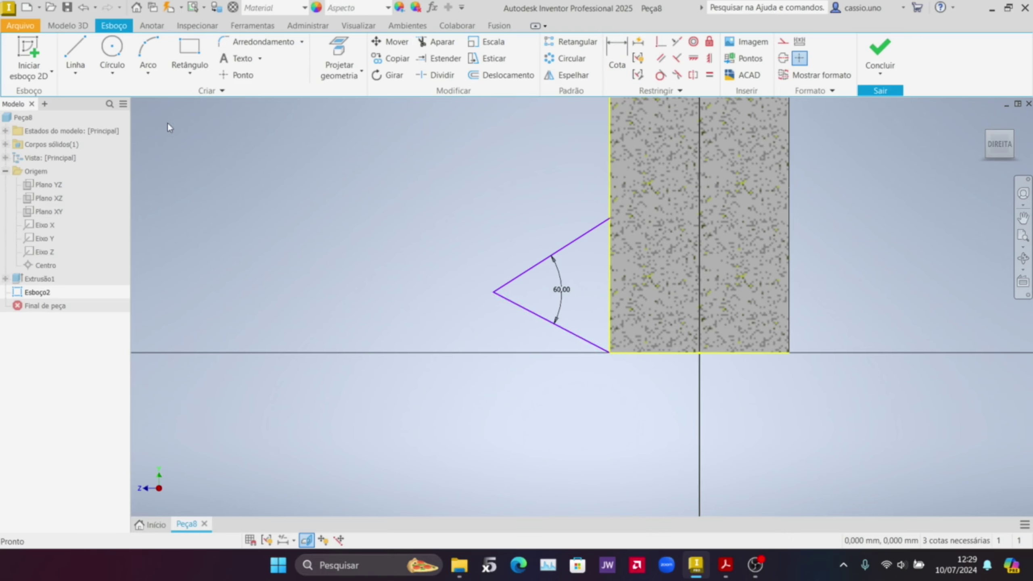
Draw a horizontal construction line outward from the triangle's lower corner, in line with the cylinder's base.
click(75, 55)
click(784, 41)
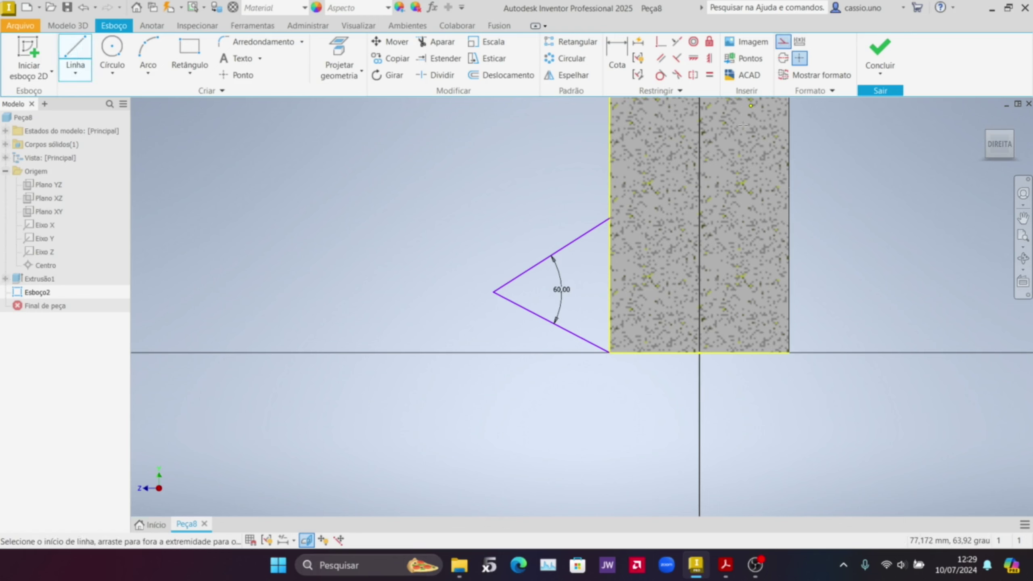
click(610, 352)
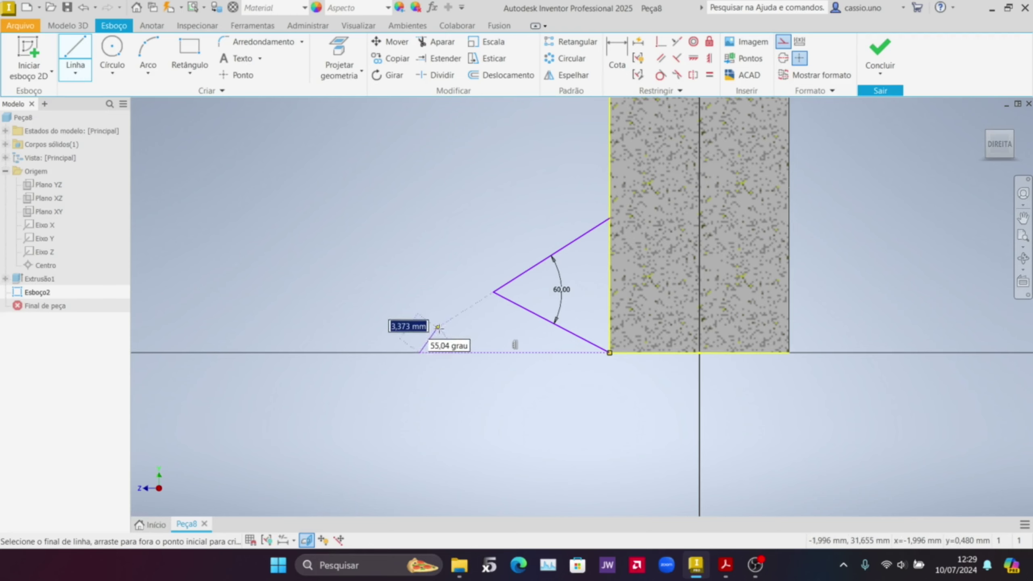
key(Escape)
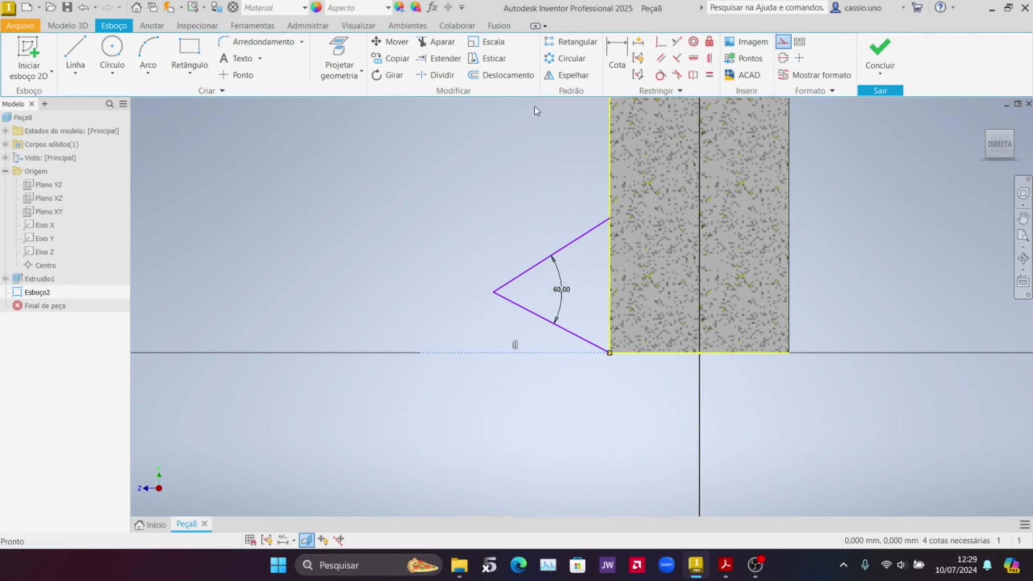
Dimension the angle between the triangle's lower slanted side and the horizontal construction line as 30 degrees.
key(d)
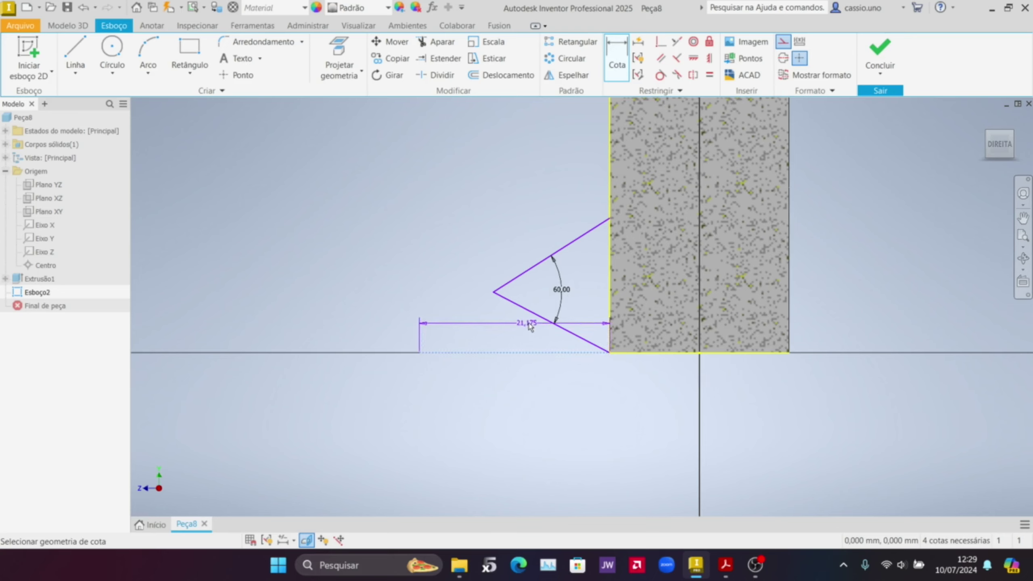
click(533, 315)
click(483, 352)
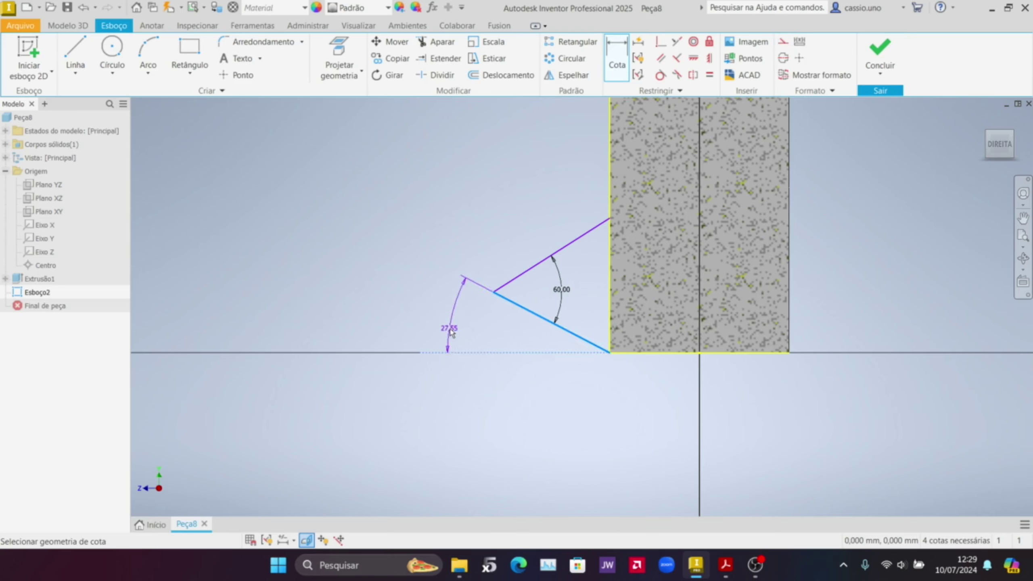
click(470, 356)
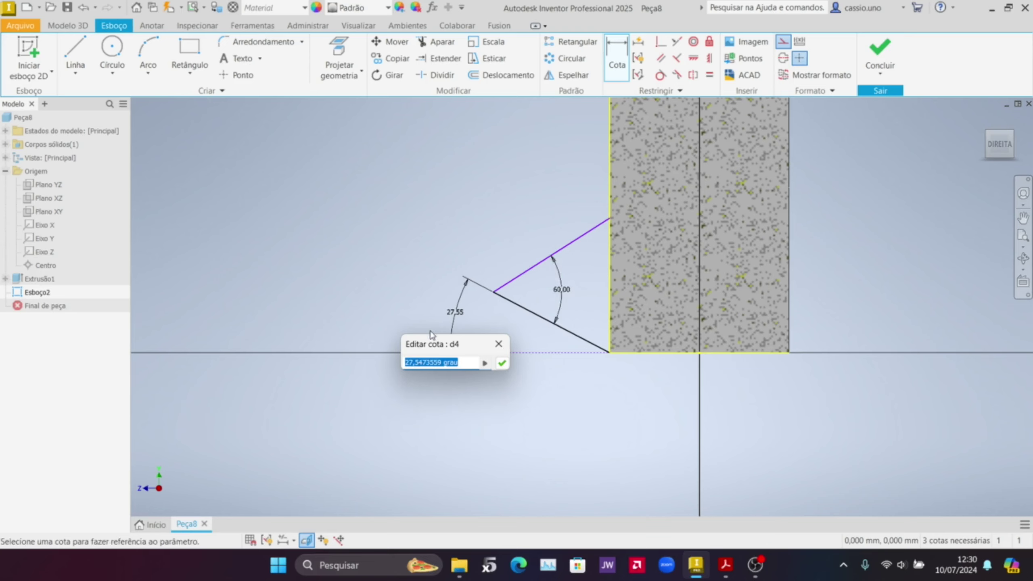
text(30)
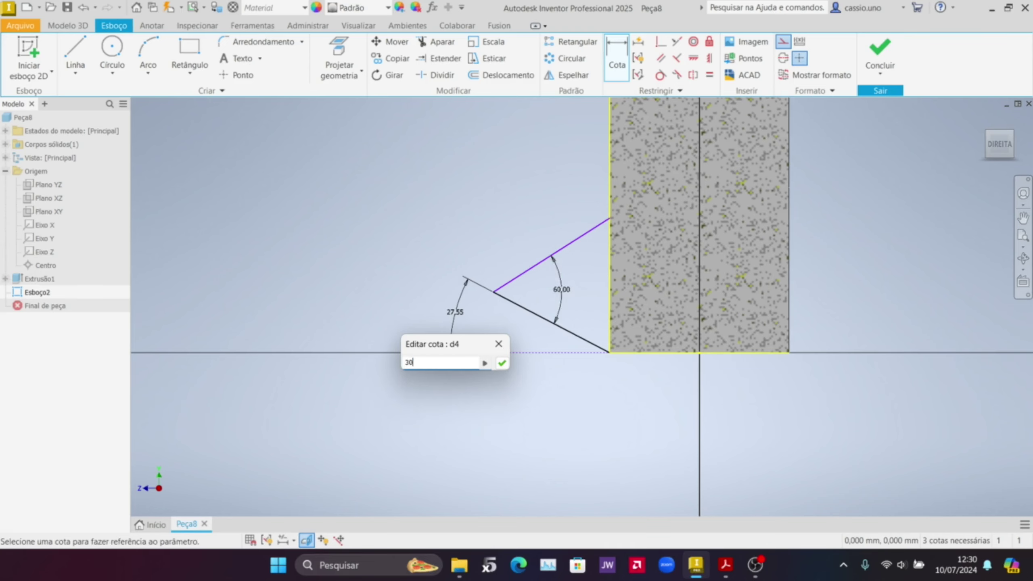
key(Return)
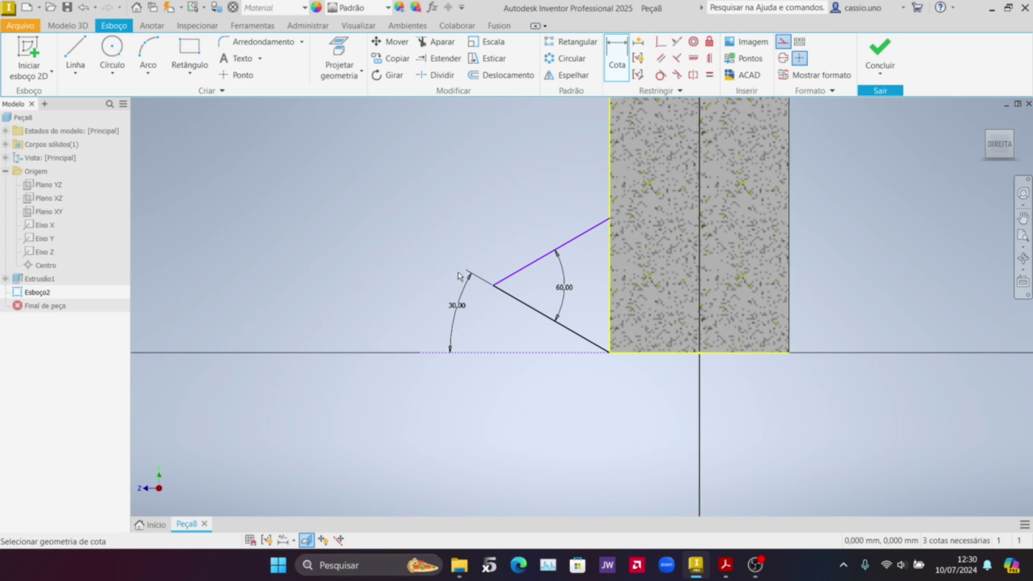
Draw a horizontal construction line about 17 mm long outward from the triangle's upper corner on the cylinder's edge.
click(75, 53)
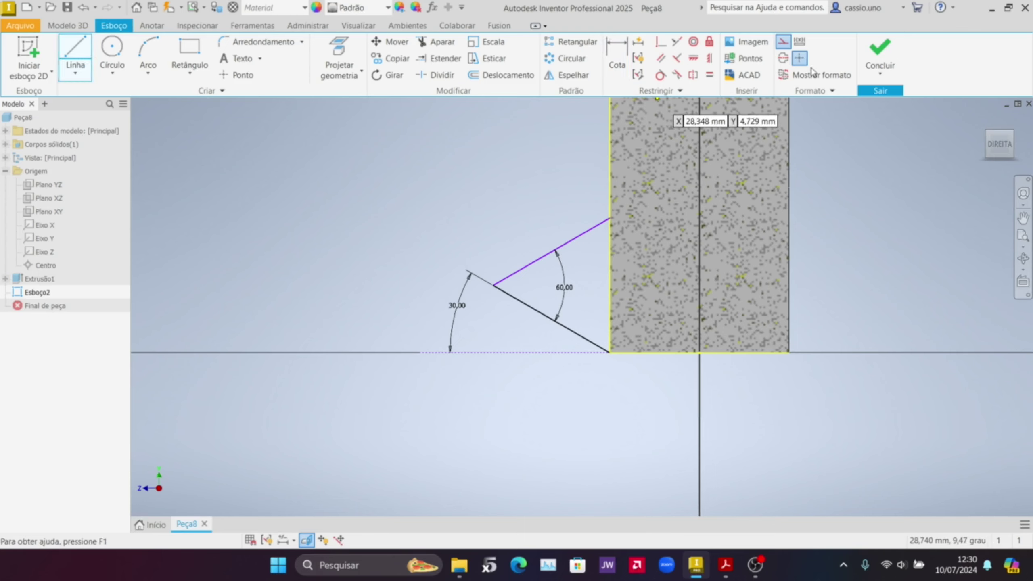
click(609, 219)
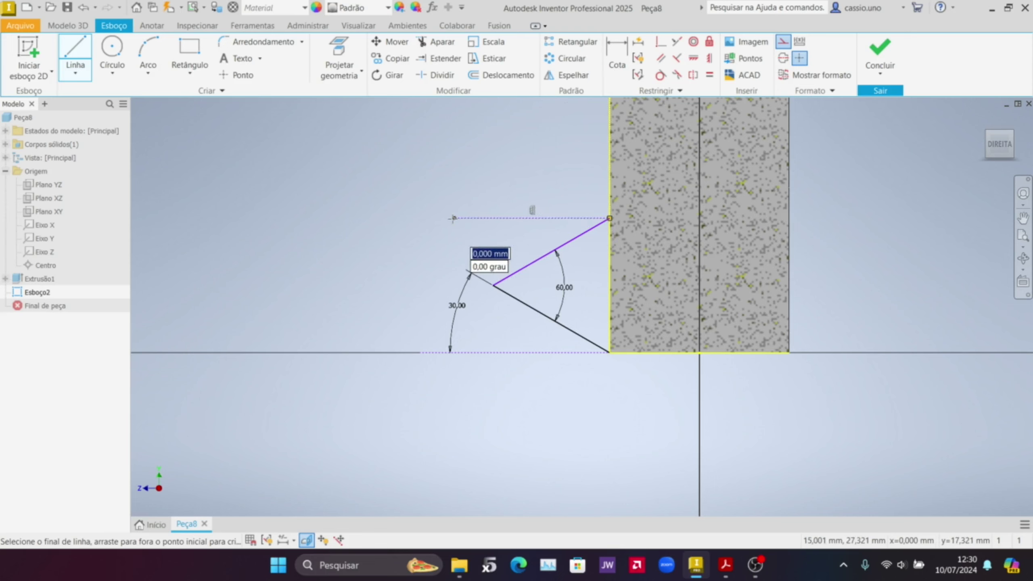
key(Escape)
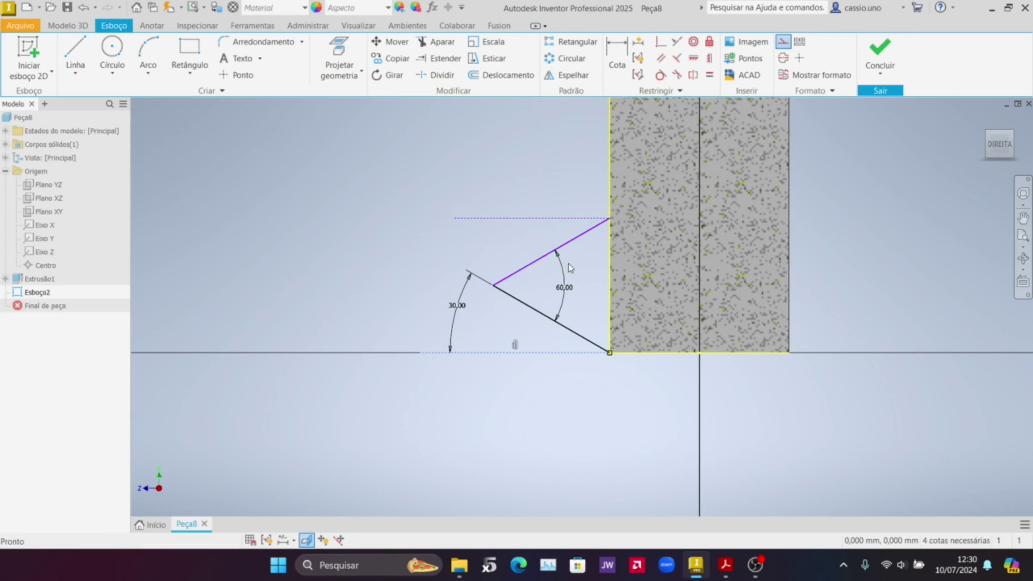
Add a driven reference angle between the triangle's upper slanted side and the upper construction line.
key(d)
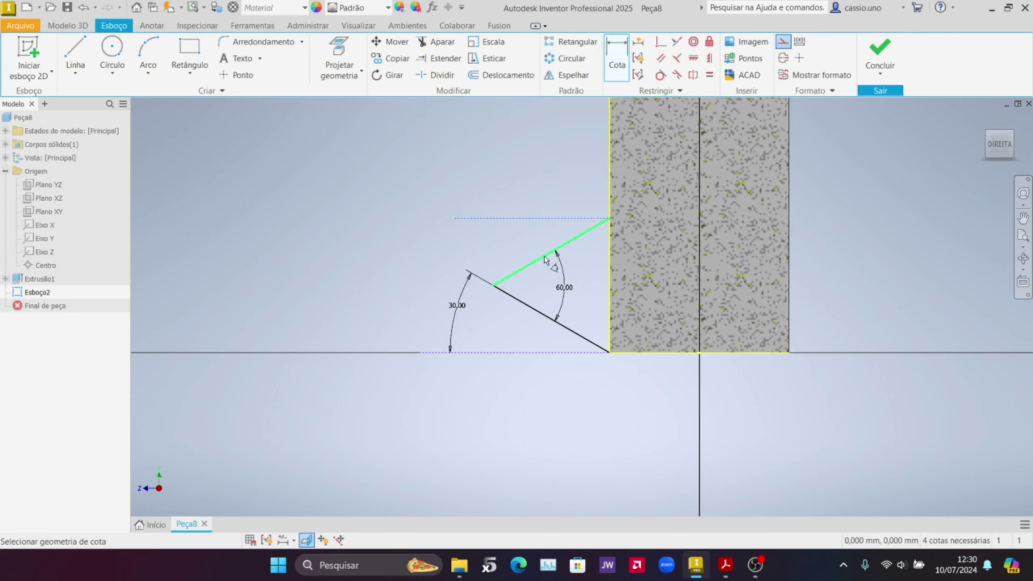
click(546, 259)
click(497, 244)
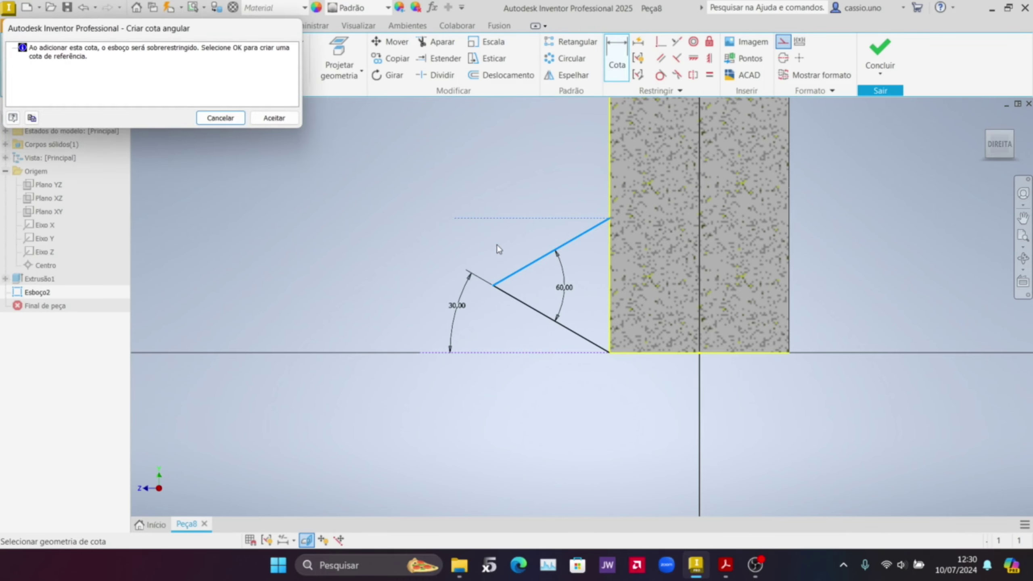
click(278, 121)
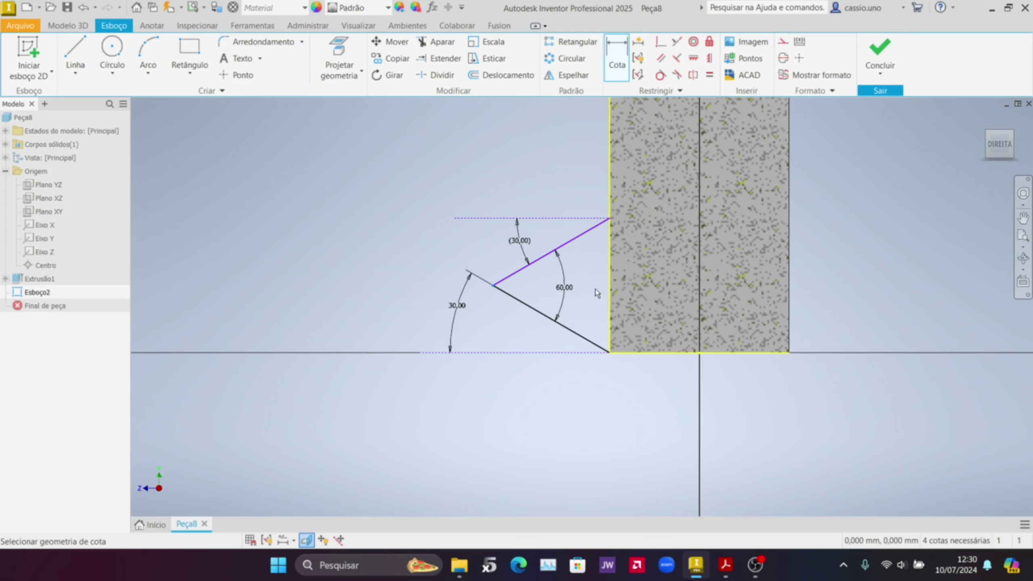
Dimension the horizontal distance from the triangle's tip to the cylinder's edge as 5 mm.
click(614, 297)
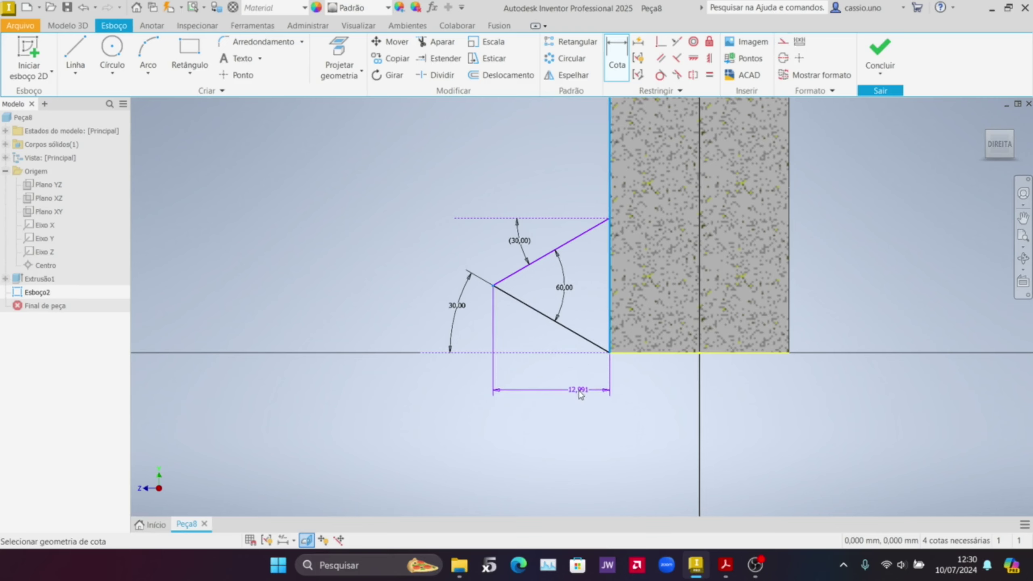
click(579, 391)
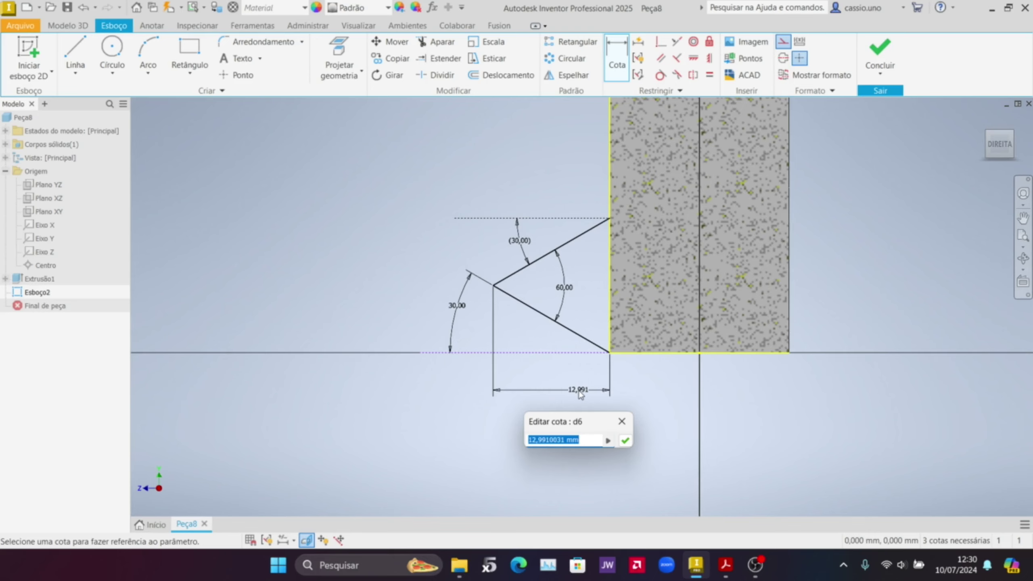
text(5)
key(Return)
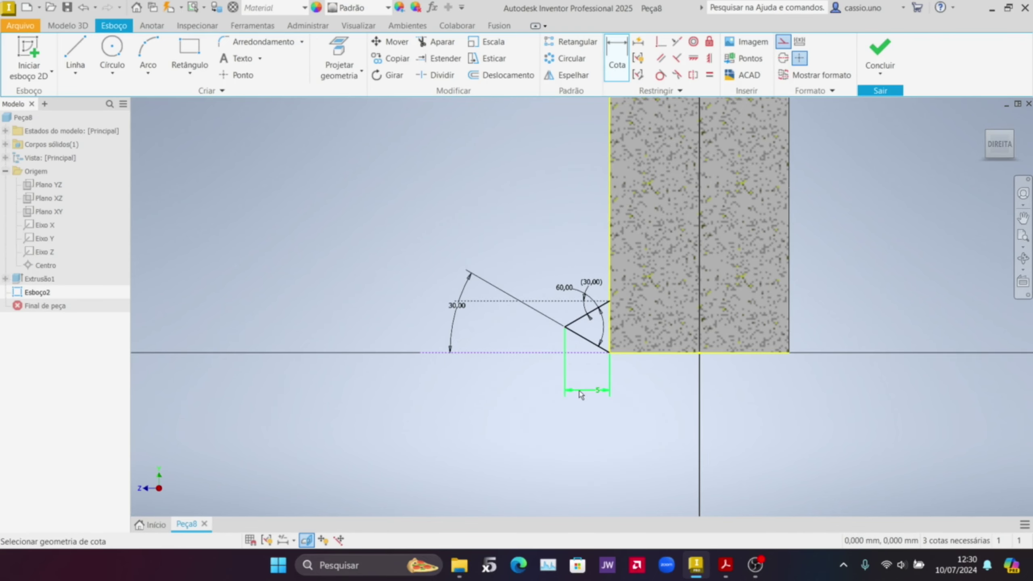
Add a driven reference dimension for the height of the triangle's vertical side along the cylinder.
scroll(625, 349, up, 3)
scroll(596, 349, up, 3)
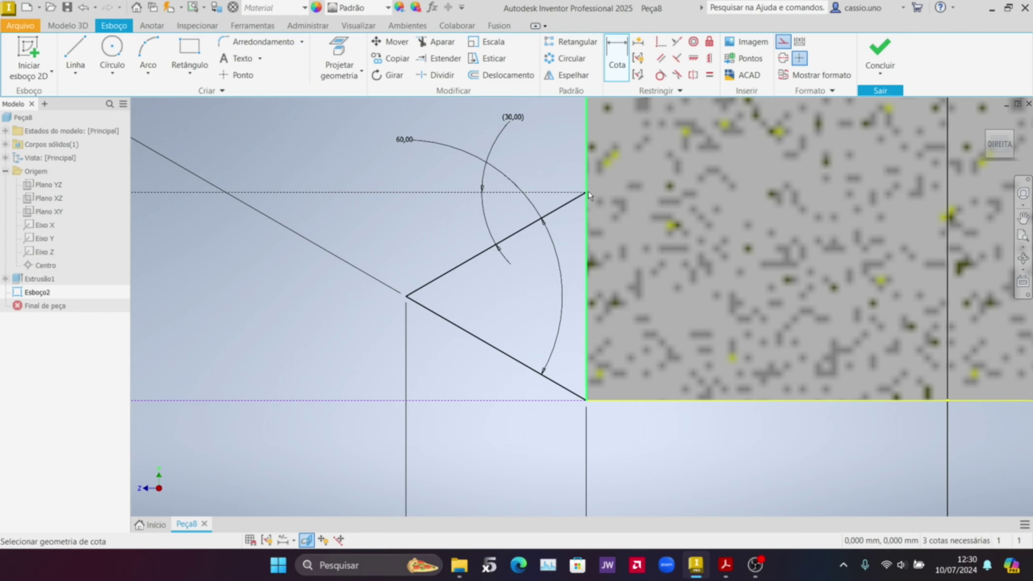
click(587, 400)
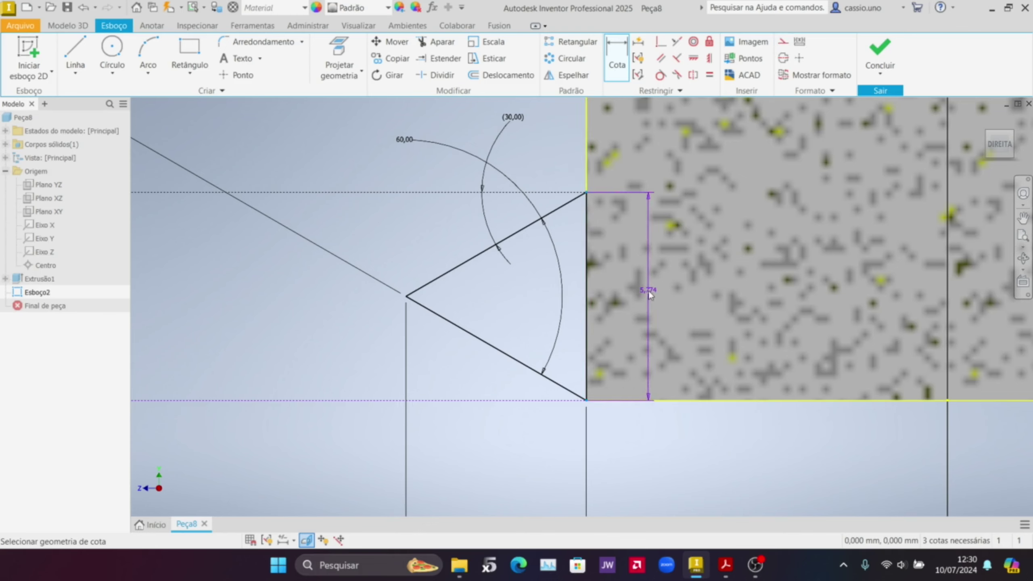
click(648, 289)
click(283, 122)
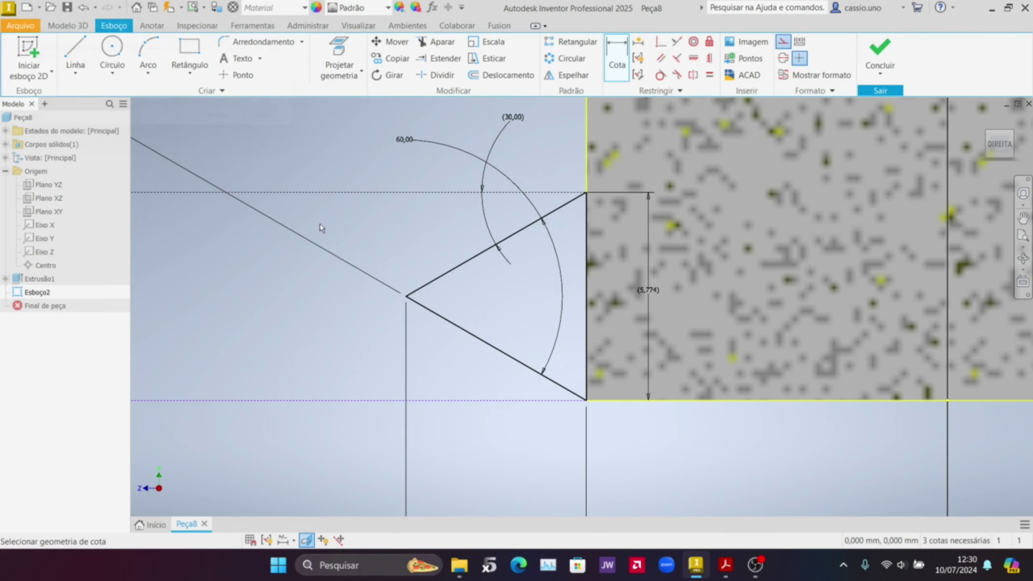
Finish the triangle sketch and return to the 3D model.
scroll(581, 258, down, 2)
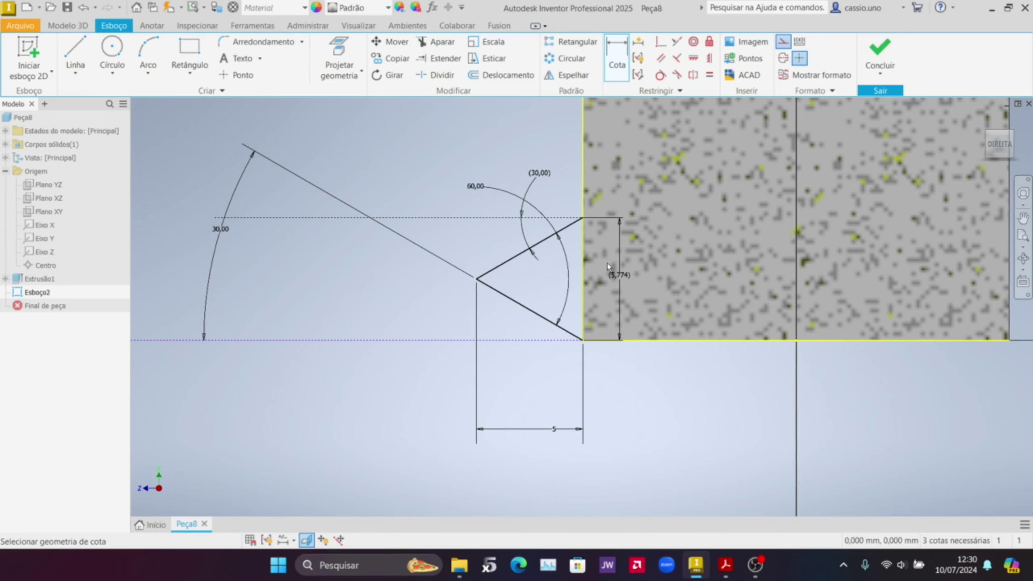
scroll(460, 256, down, 2)
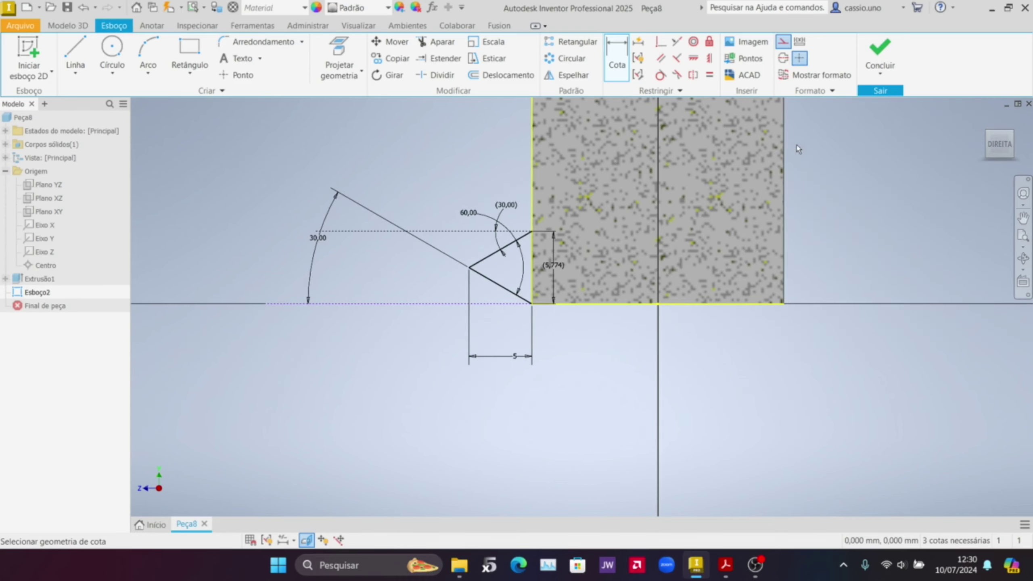
click(878, 47)
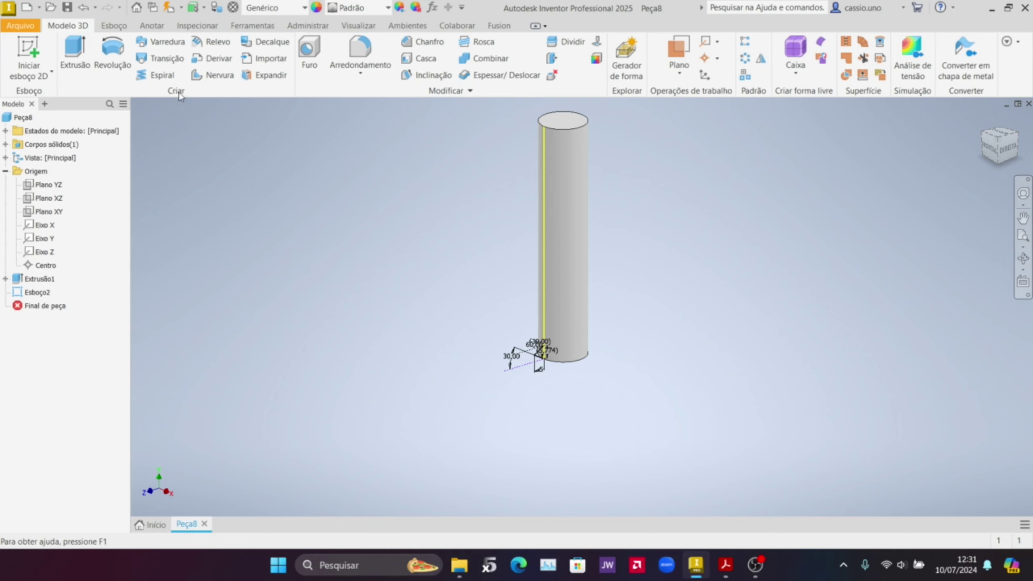
Start a Coil feature, clear its preselected profile and pick the triangle at the cylinder's base as the profile.
click(145, 77)
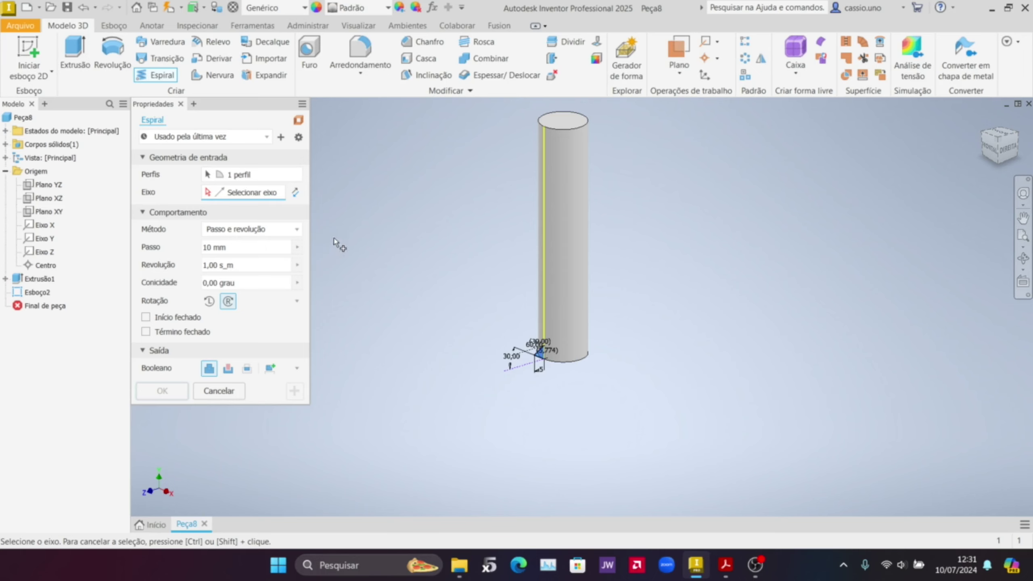
click(258, 175)
scroll(513, 318, up, 5)
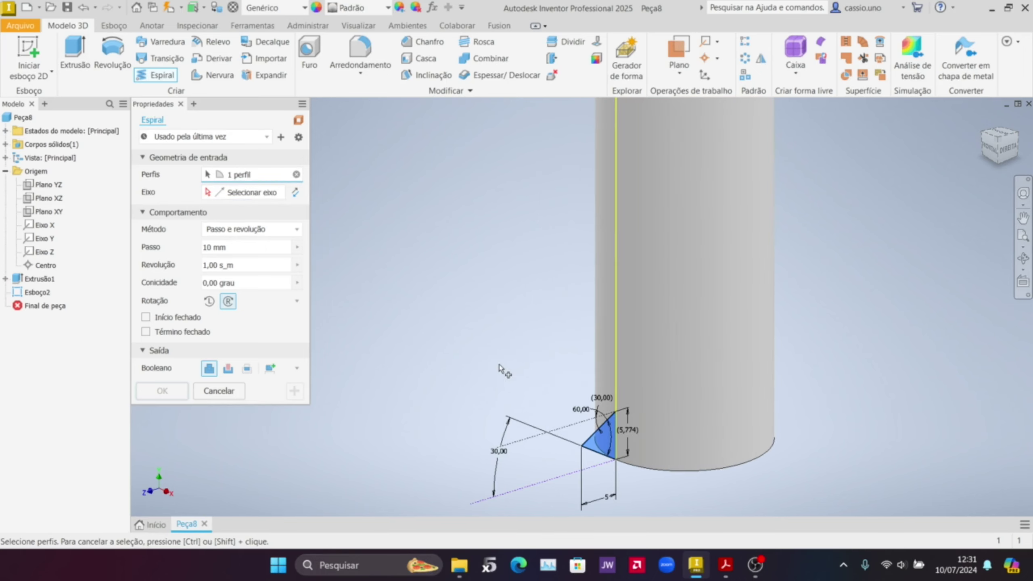
middle_drag(496, 353, 419, 233)
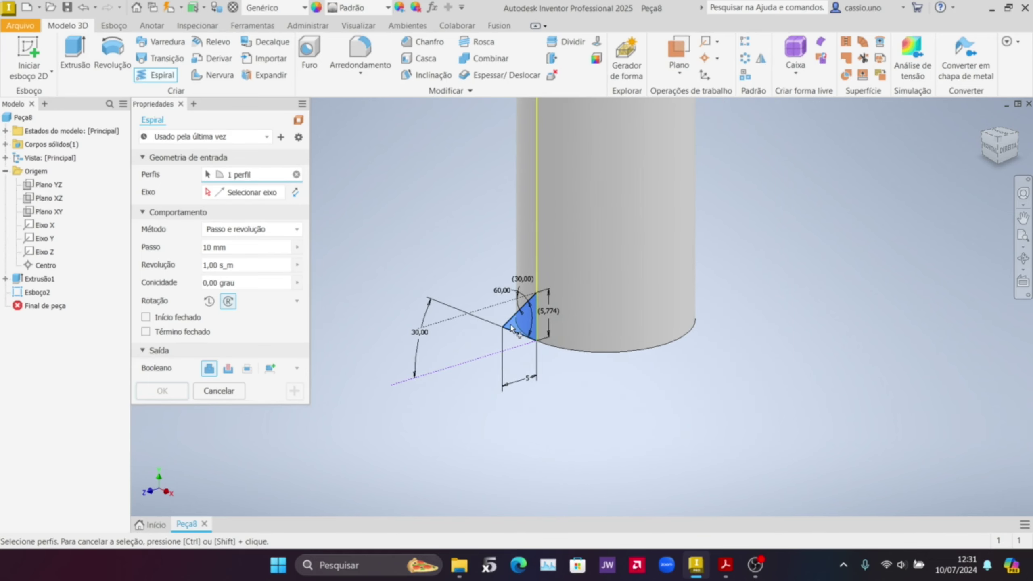
click(297, 174)
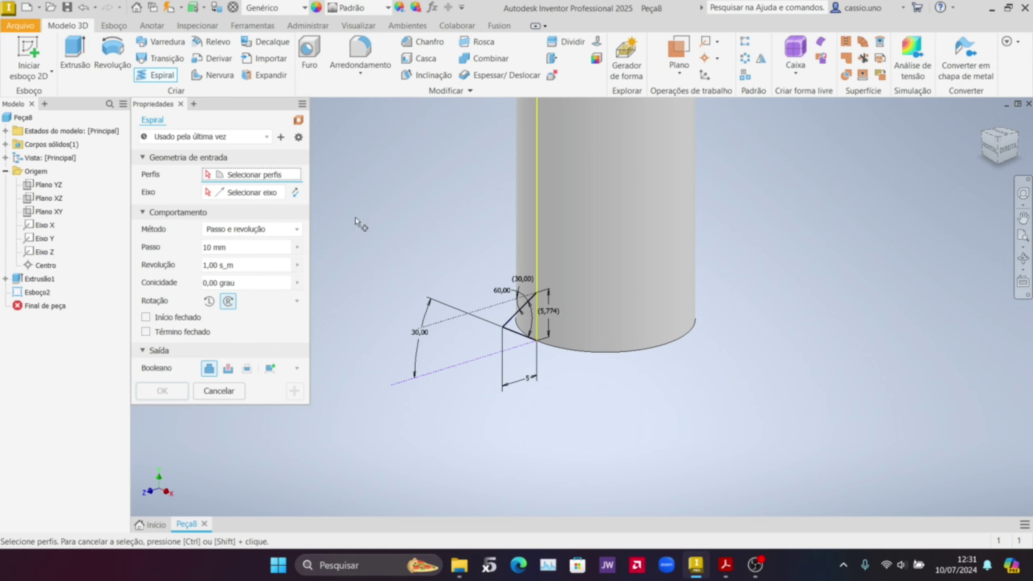
click(527, 323)
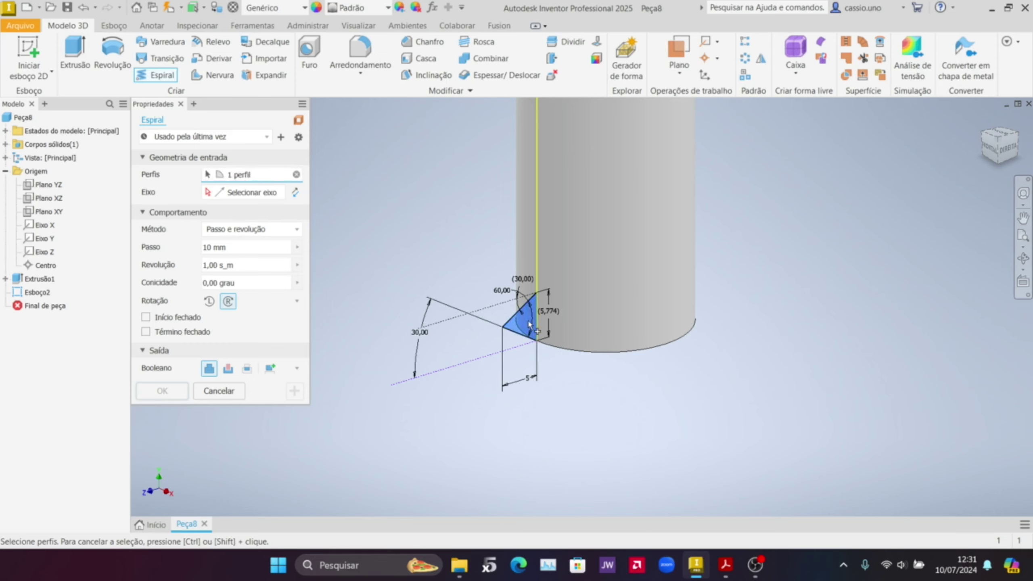
Set the origin Y axis through the cylinder's centre as the coil's axis.
click(247, 196)
scroll(527, 244, down, 5)
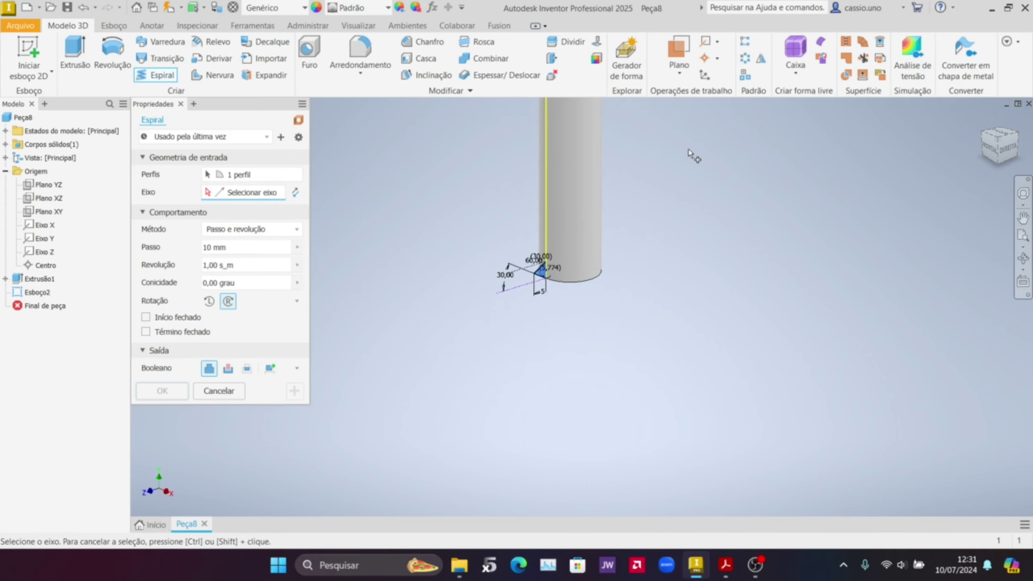
middle_drag(768, 106, 693, 330)
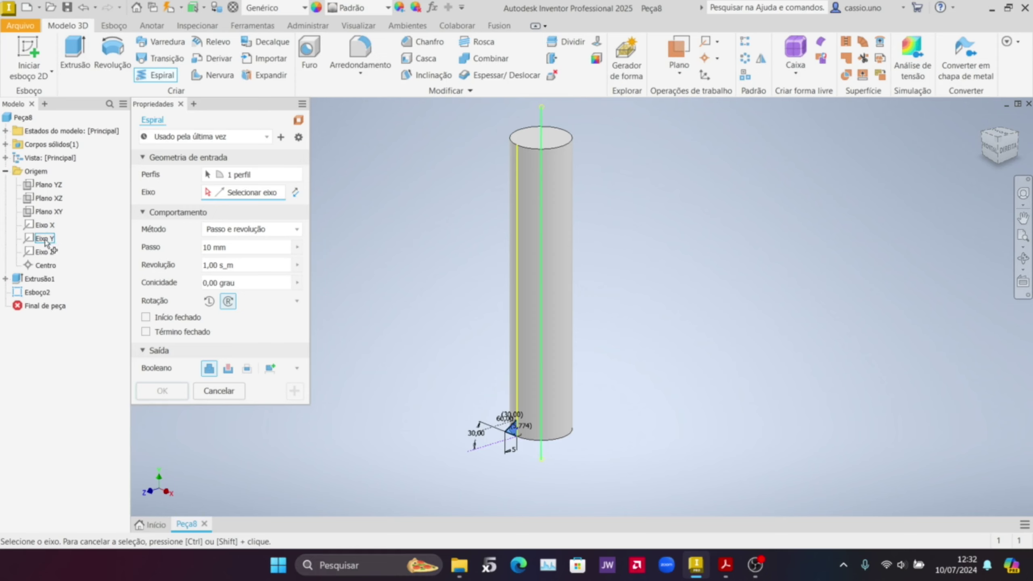
click(45, 239)
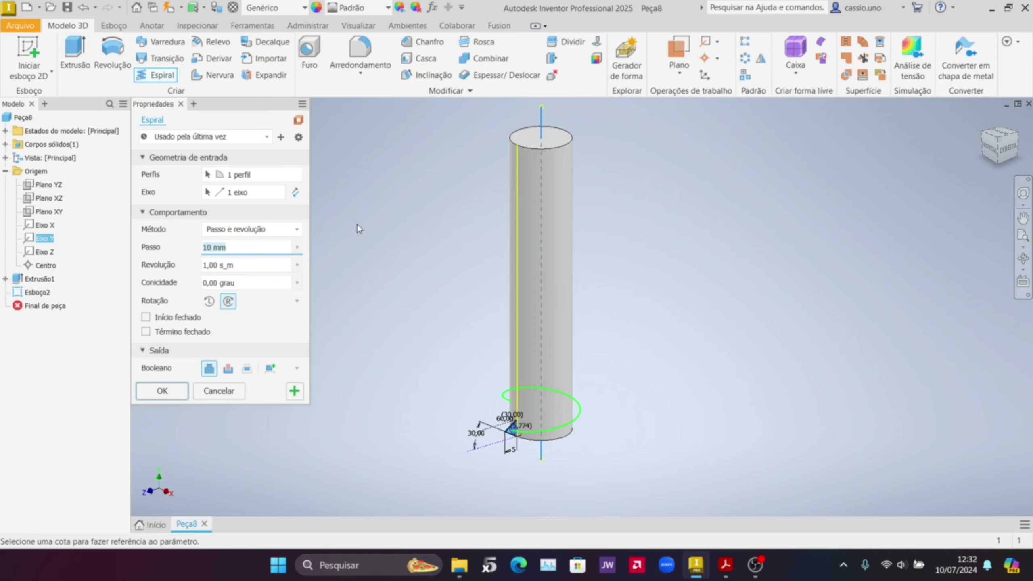
Set the coil's number of revolutions to 2 and check the previewed helix along the cylinder.
scroll(642, 400, up, 3)
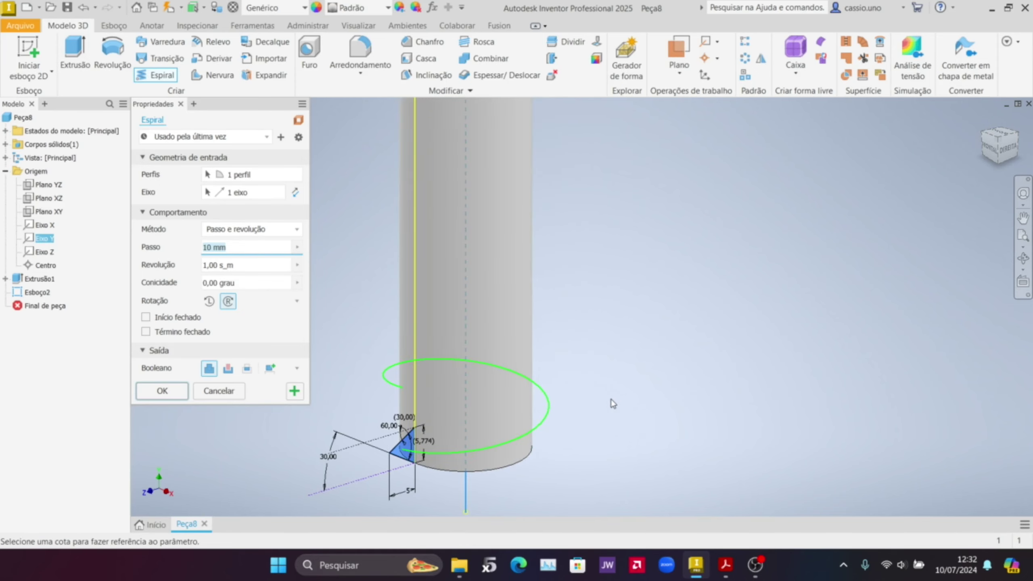
mouse_move(651, 309)
middle_down()
mouse_move(692, 281)
mouse_move(800, 311)
middle_up()
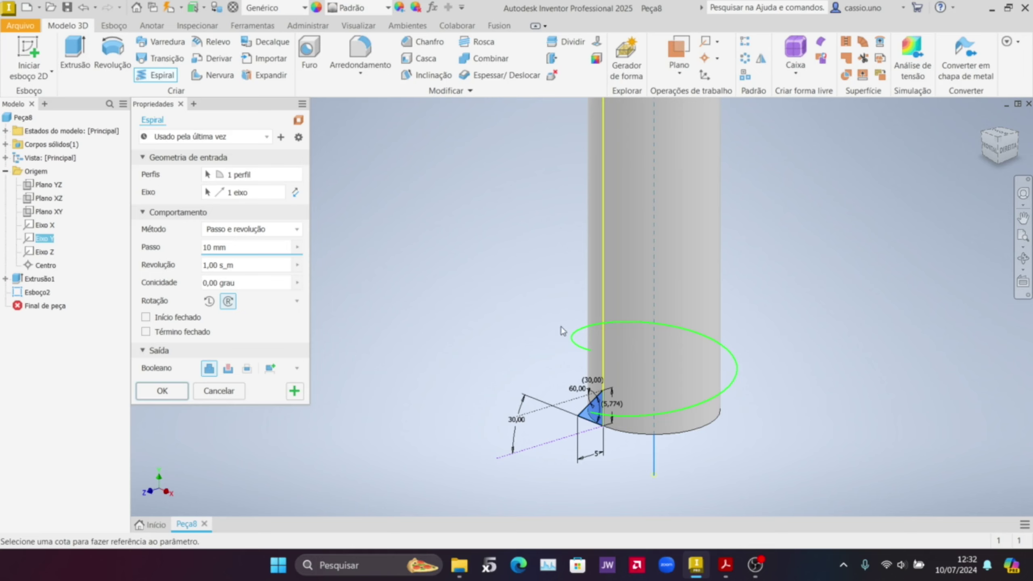
click(241, 264)
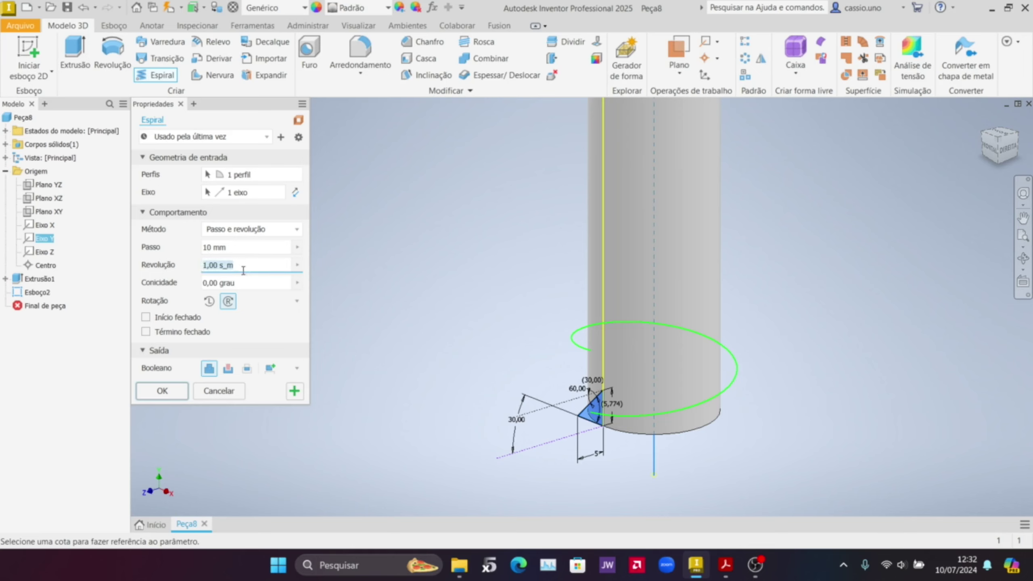
click(220, 265)
drag(241, 265, 204, 285)
text(2)
scroll(677, 407, down, 5)
scroll(661, 234, up, 4)
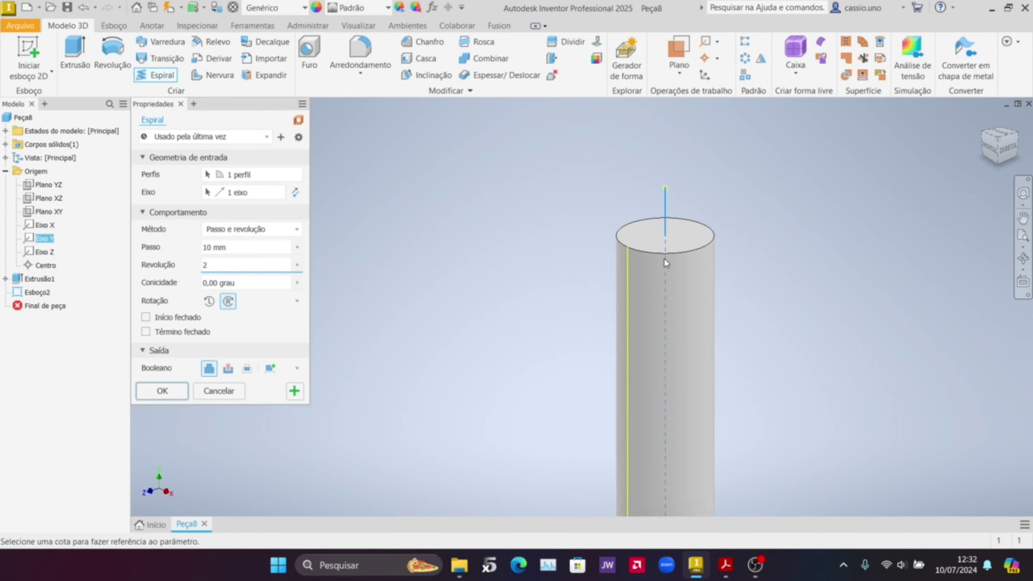
mouse_move(510, 371)
middle_down()
mouse_move(472, 244)
mouse_move(417, 127)
middle_up()
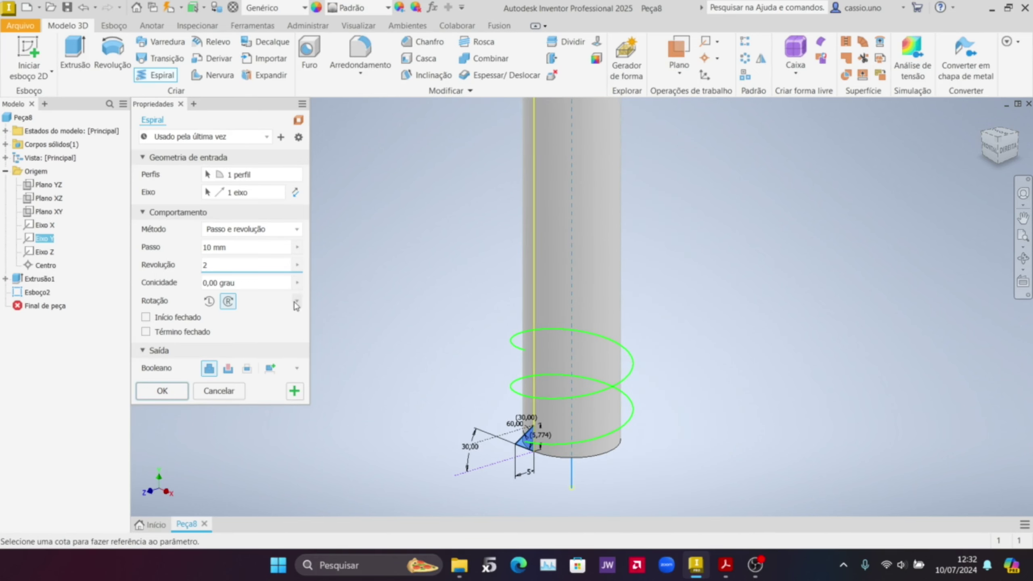
Set the coil's pitch to 5,774 mm, matching the base length of the triangular profile.
click(235, 247)
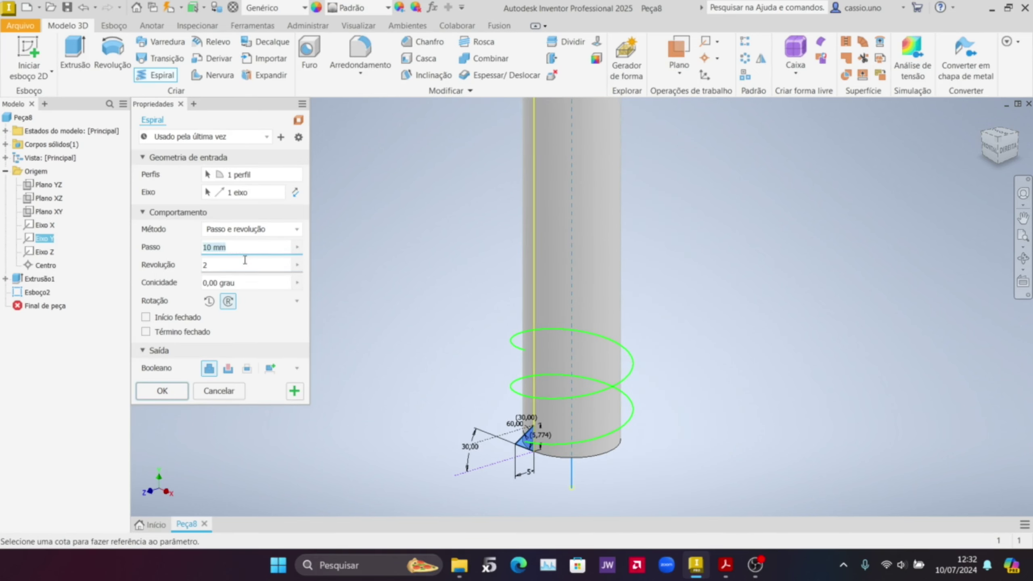
scroll(506, 462, up, 3)
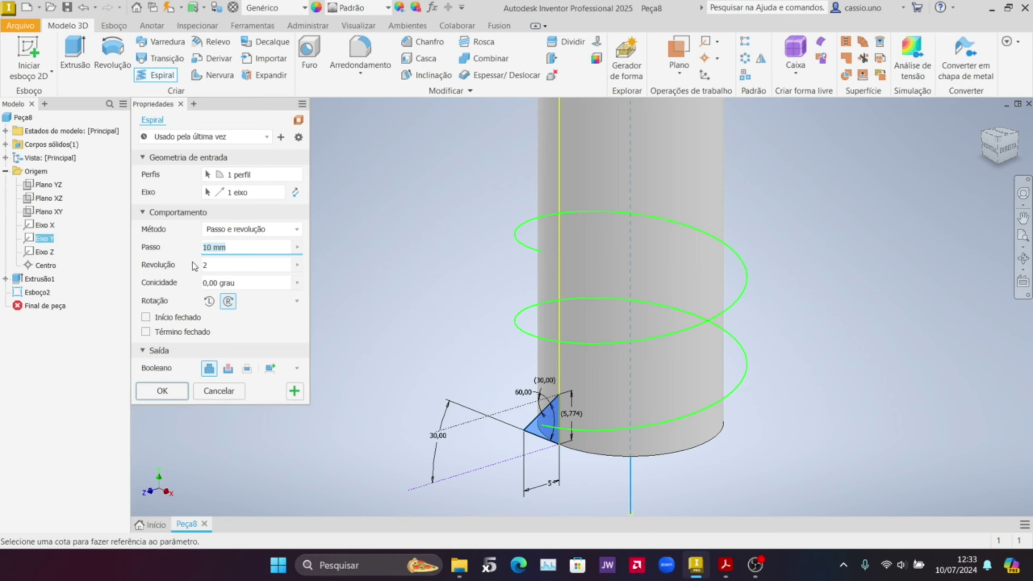
text(5d7)
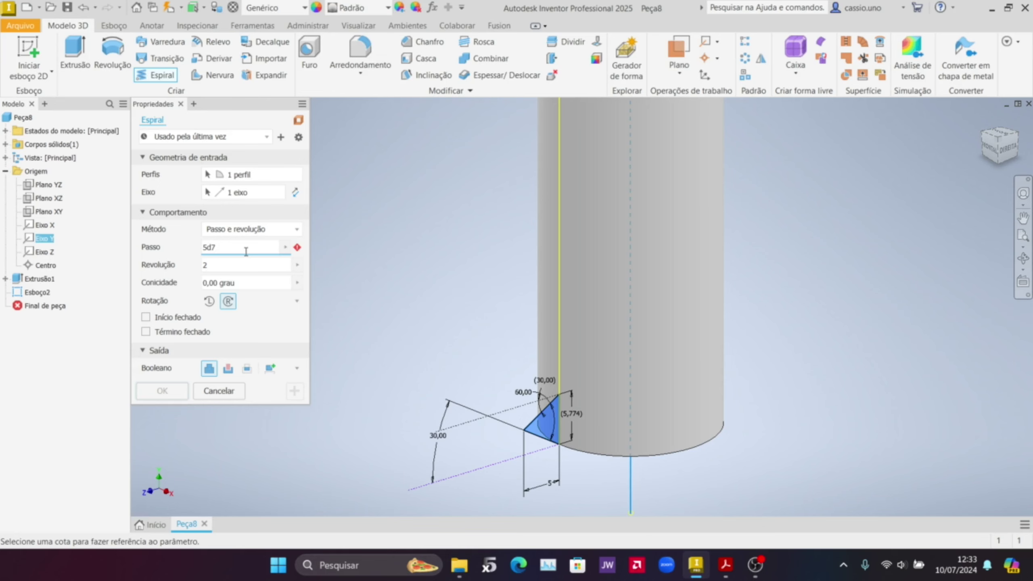
key(BackSpace)
key(BackSpace)
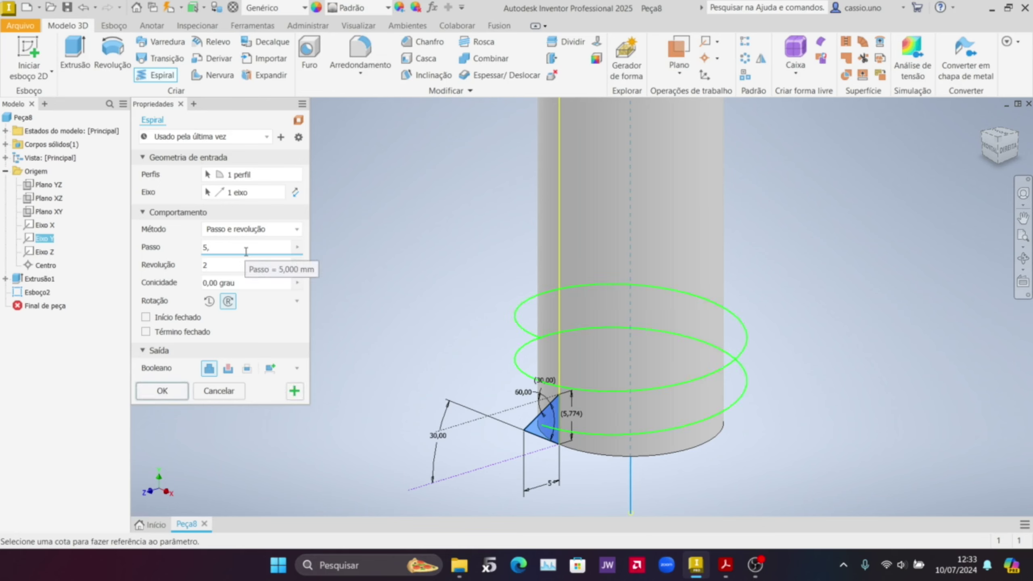
text(,774)
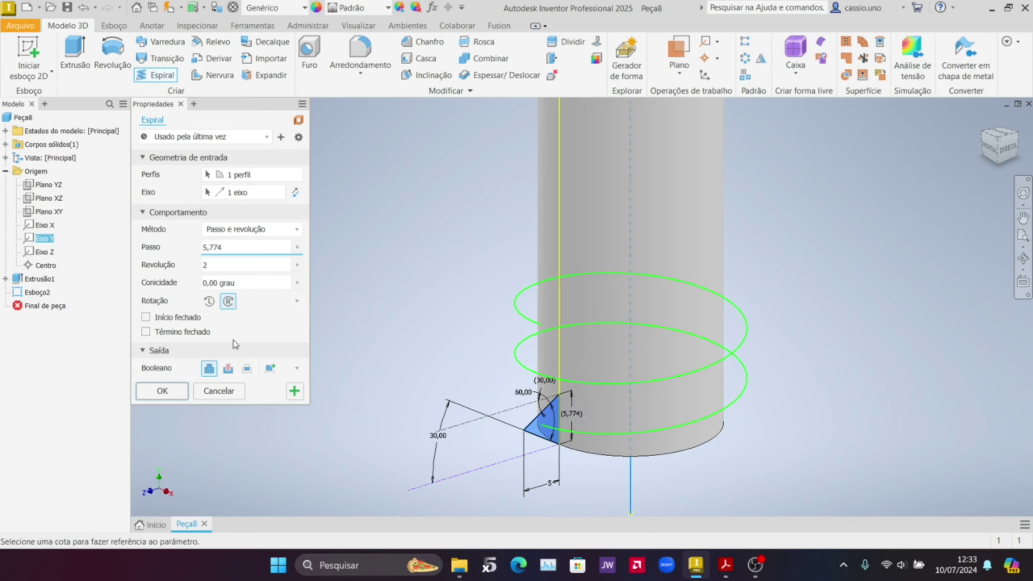
Set the coil's pitch to 4 mm and create the coil on the cylinder.
key(BackSpace)
key(BackSpace)
key(BackSpace)
key(BackSpace)
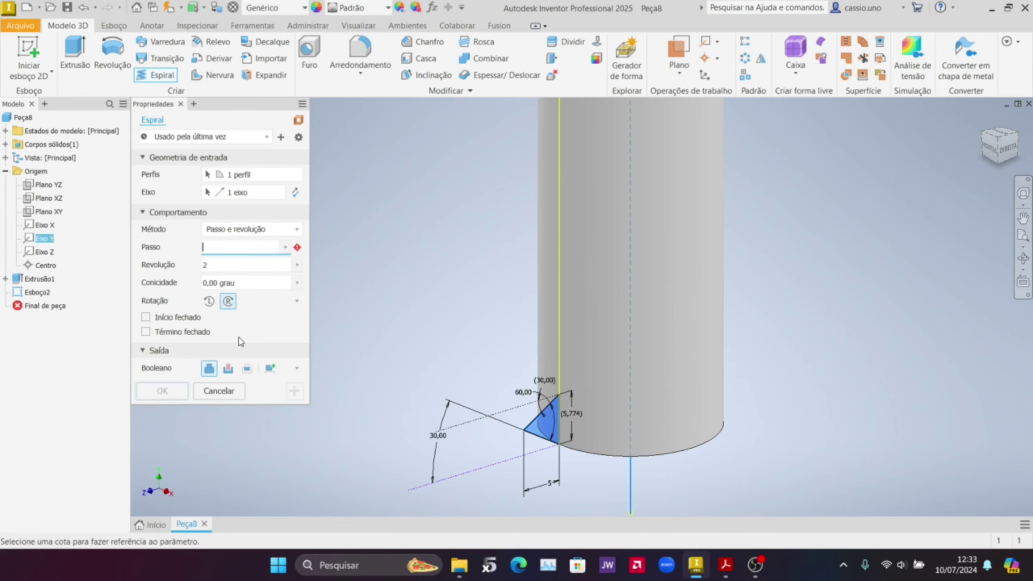
text(4)
click(170, 397)
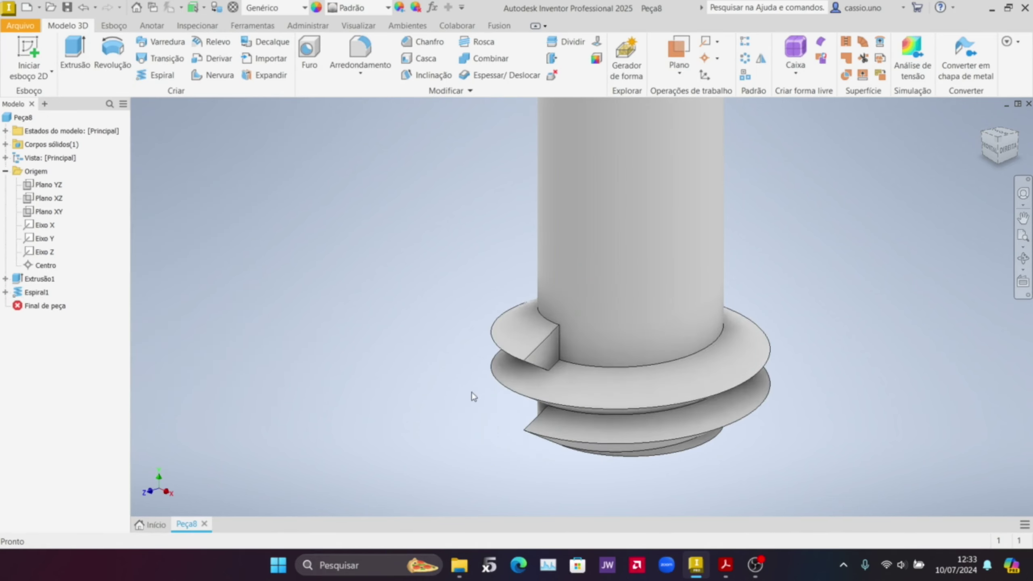
Inspect the overlapping thread turns, reopen the coil feature for editing and set its pitch to 5,774 mm.
scroll(529, 386, up, 3)
mouse_move(448, 451)
shift+middle_down()
mouse_move(452, 420)
mouse_move(598, 348)
shift+middle_up()
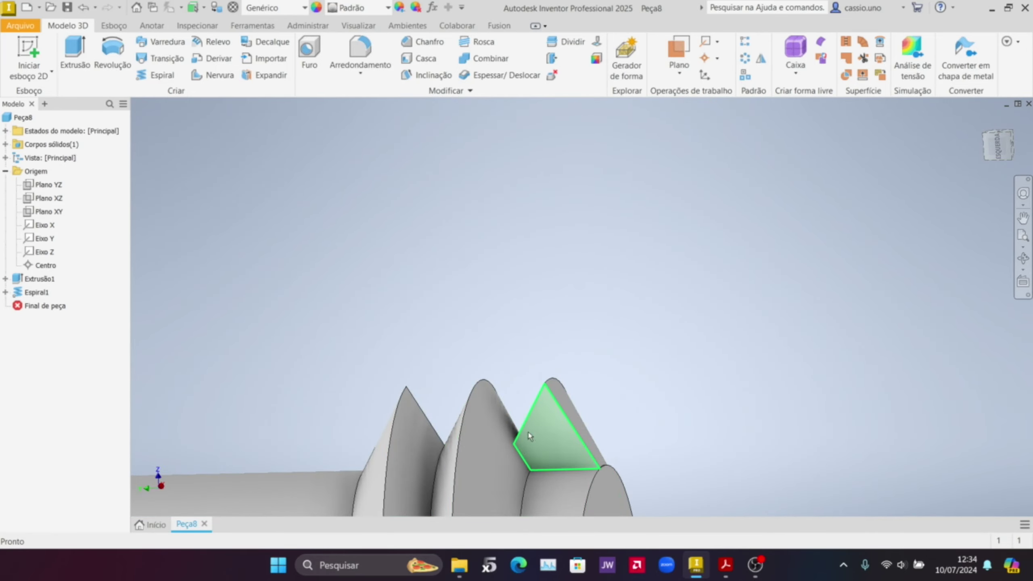
middle_drag(618, 376, 701, 226)
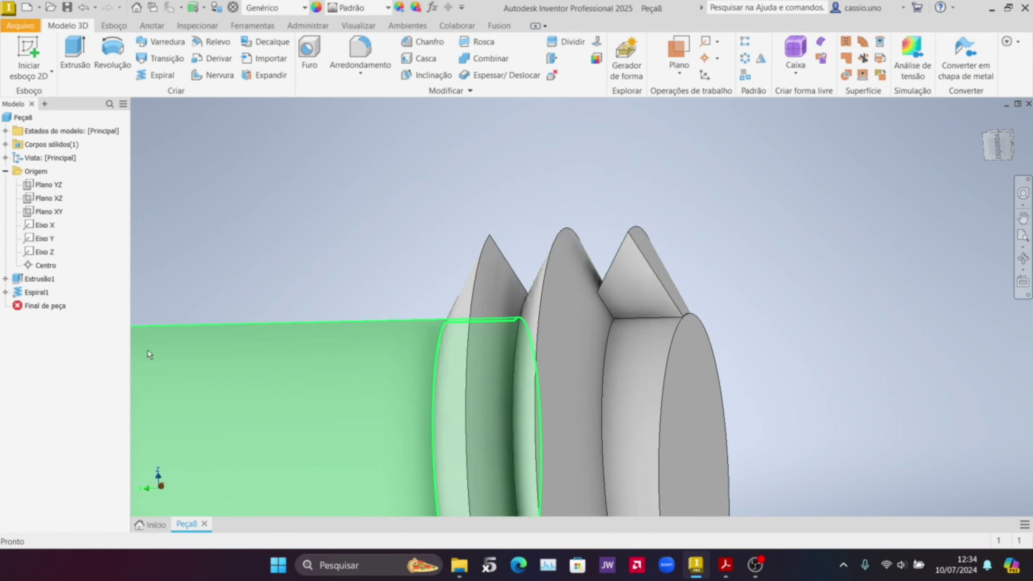
click(36, 293)
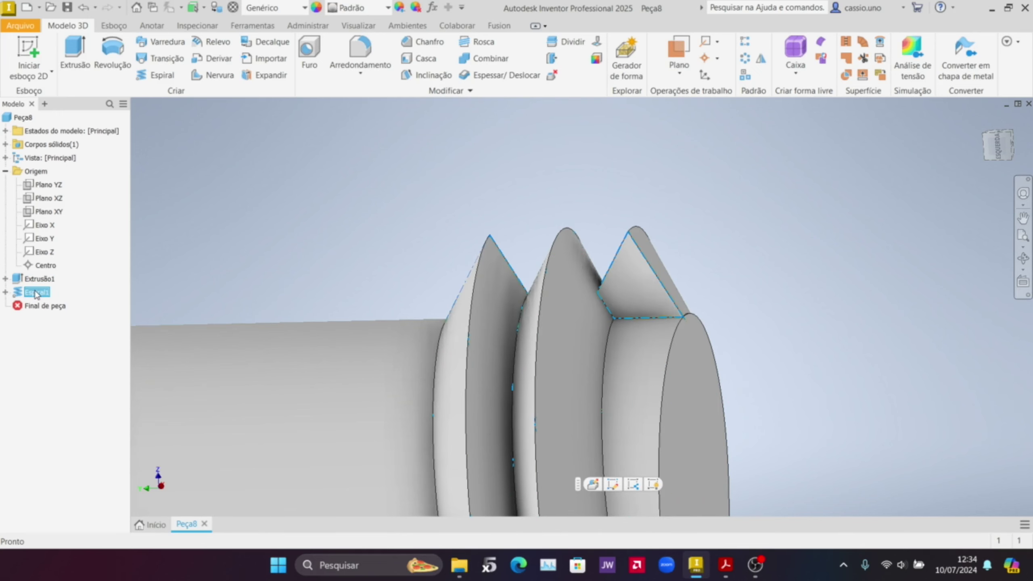
right_click(36, 293)
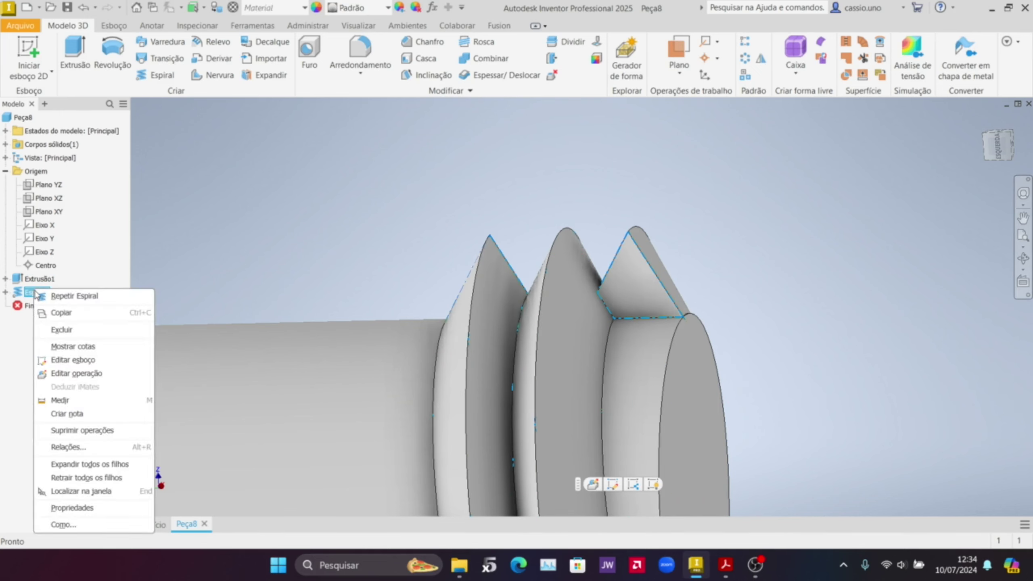
click(55, 375)
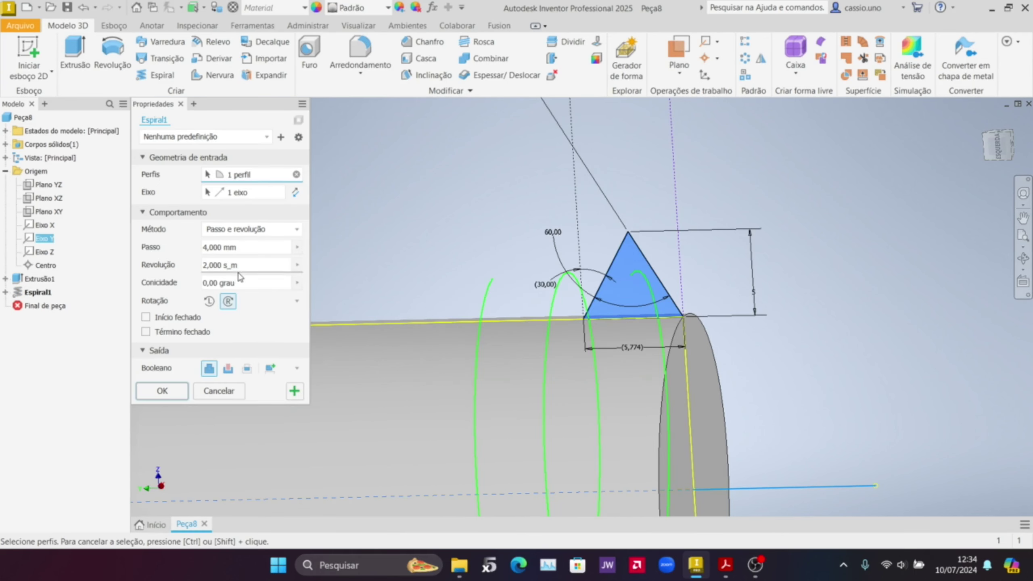
click(246, 247)
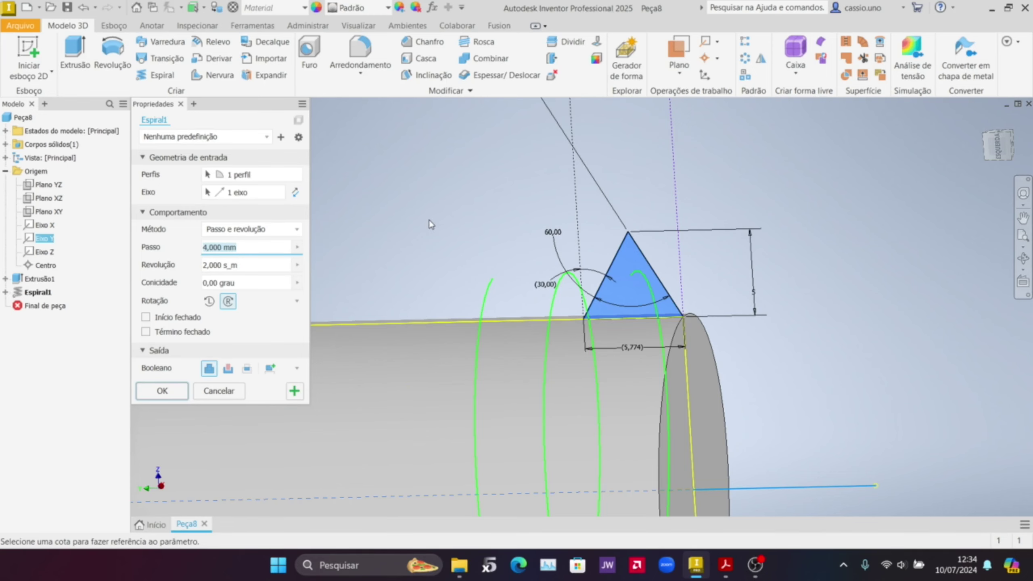
text(5,774)
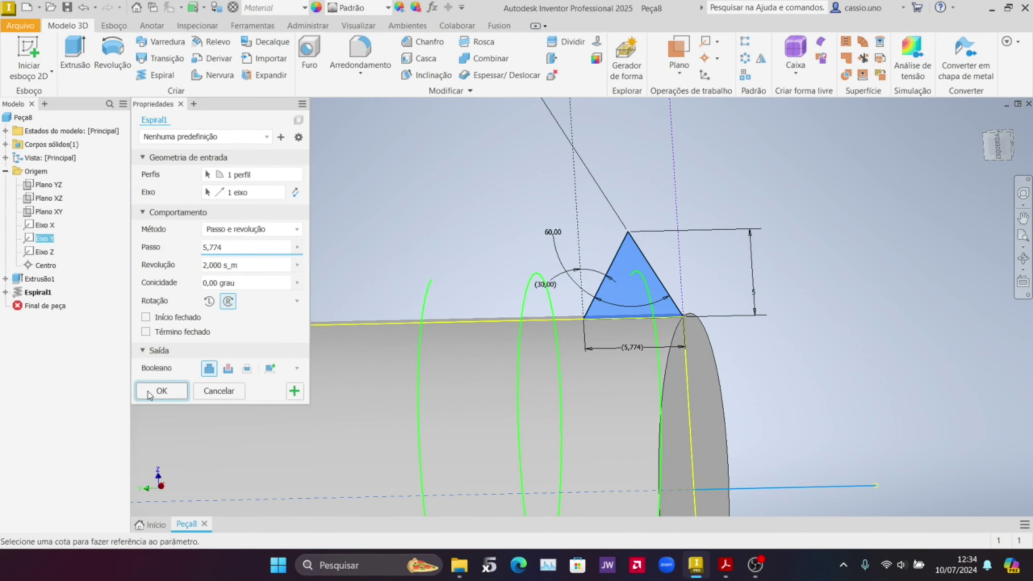
click(161, 391)
Check the spacing between the thread turns, reopen the coil for editing and switch its method to "Revolução e altura".
scroll(615, 309, down, 4)
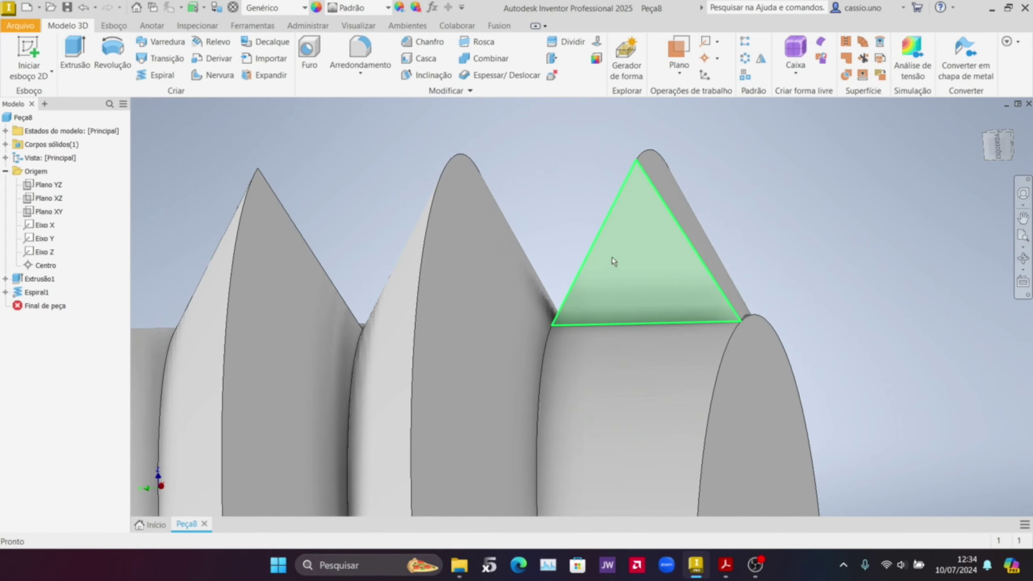
shift+middle_drag(841, 280, 833, 243)
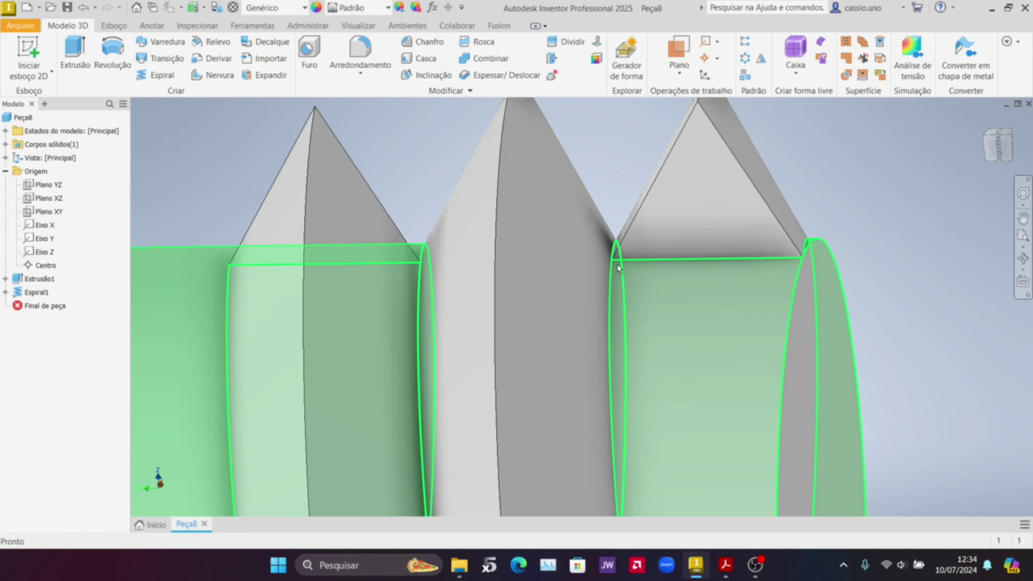
click(687, 220)
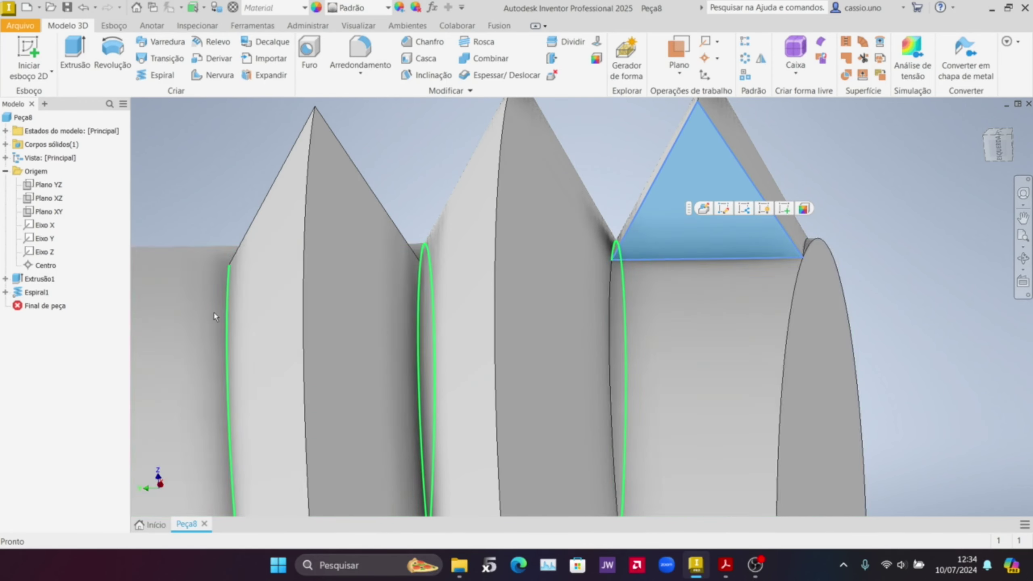
click(37, 292)
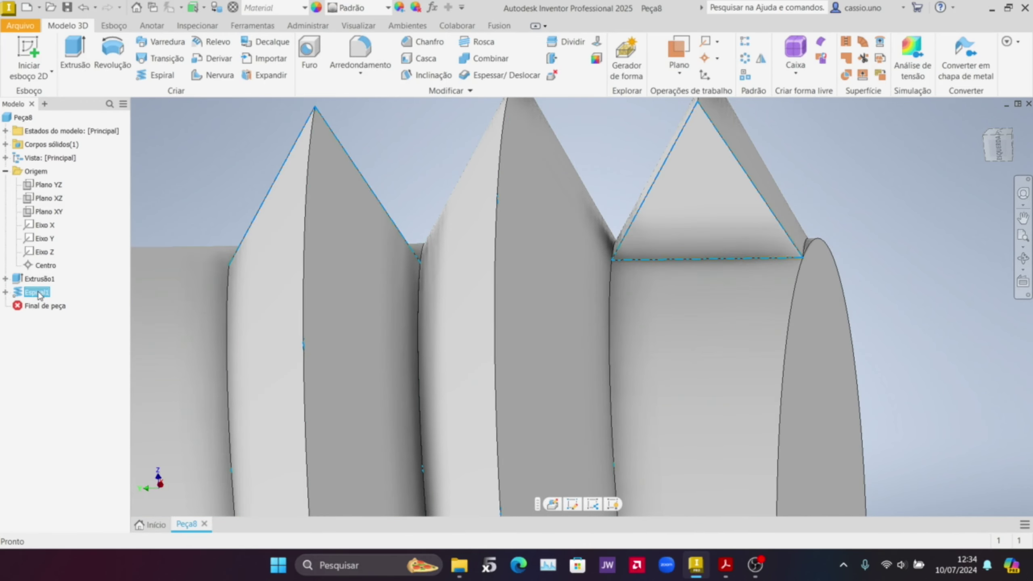
right_click(38, 293)
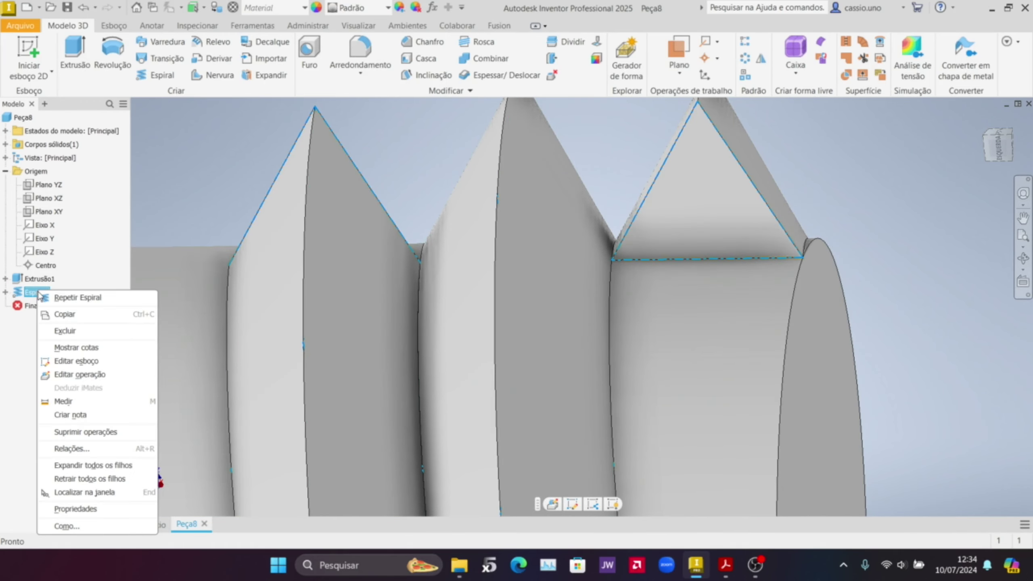
click(67, 374)
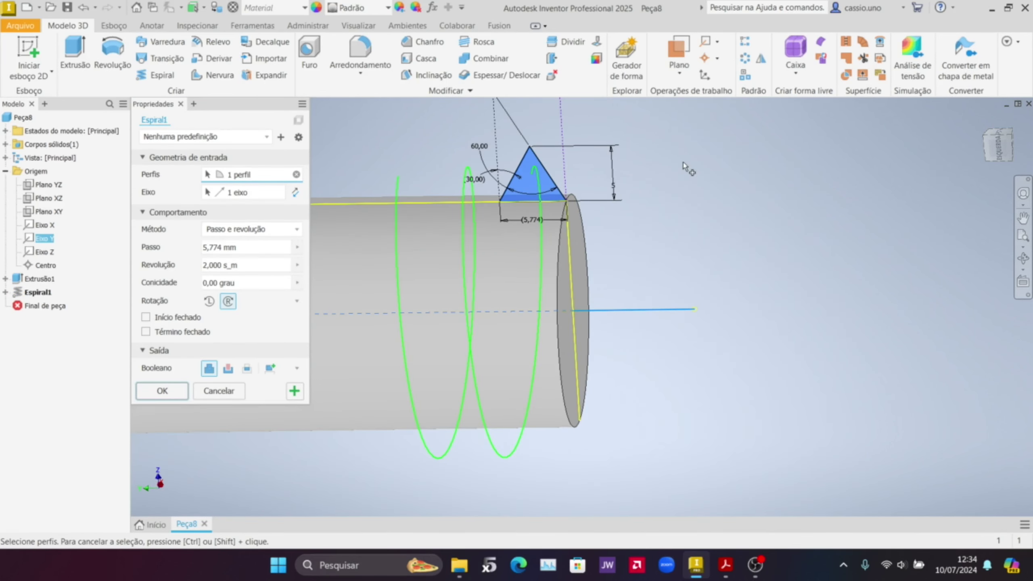
middle_drag(689, 170, 783, 186)
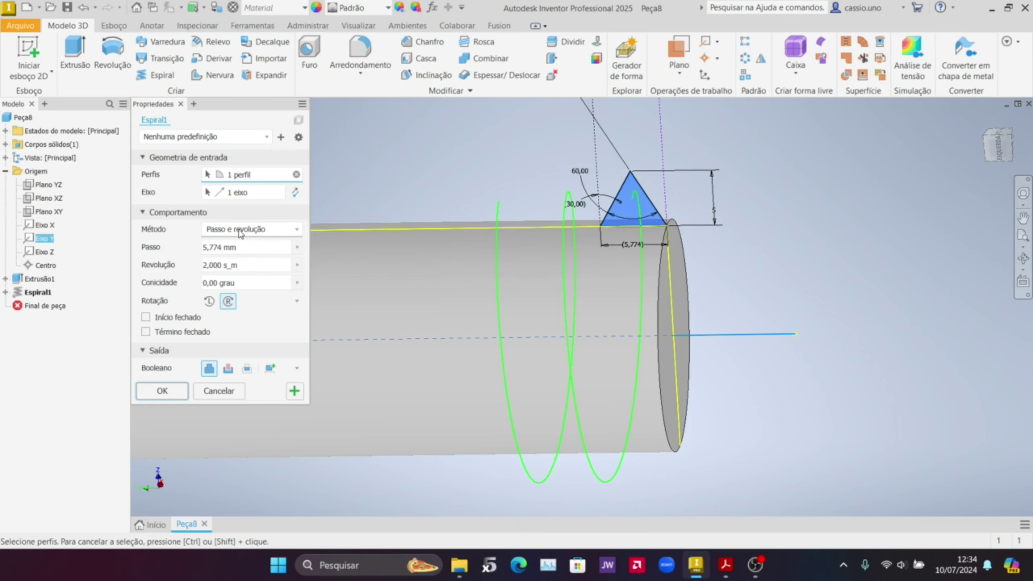
click(267, 232)
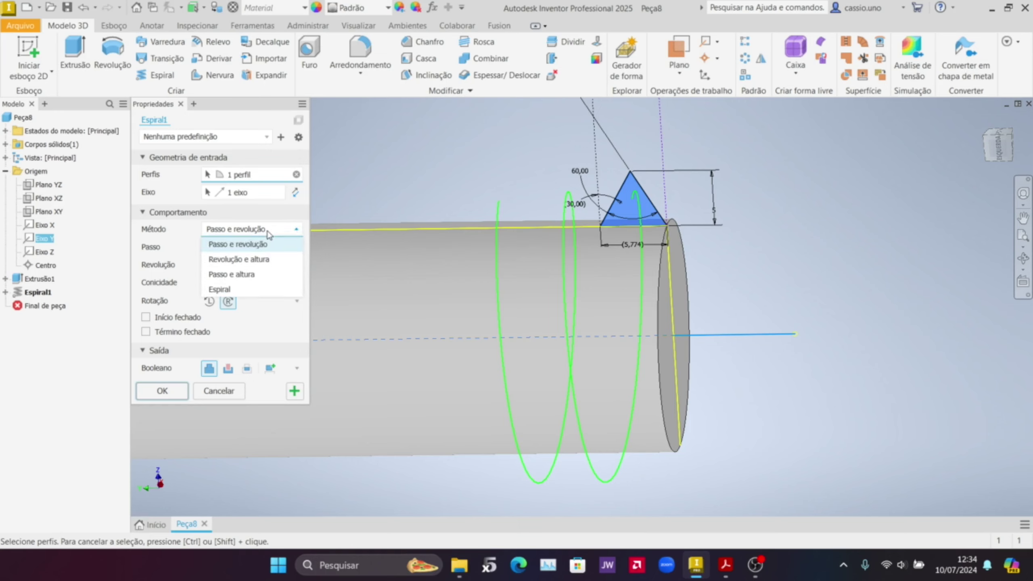
click(263, 261)
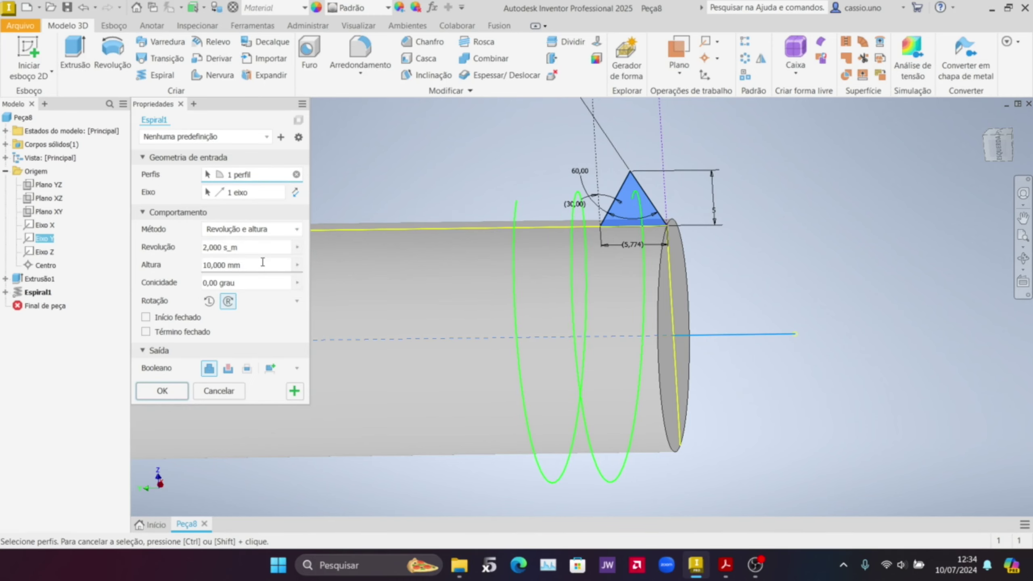
Set the coil's number of revolutions to 10 and check the previewed helix against the profile width.
scroll(411, 237, down, 3)
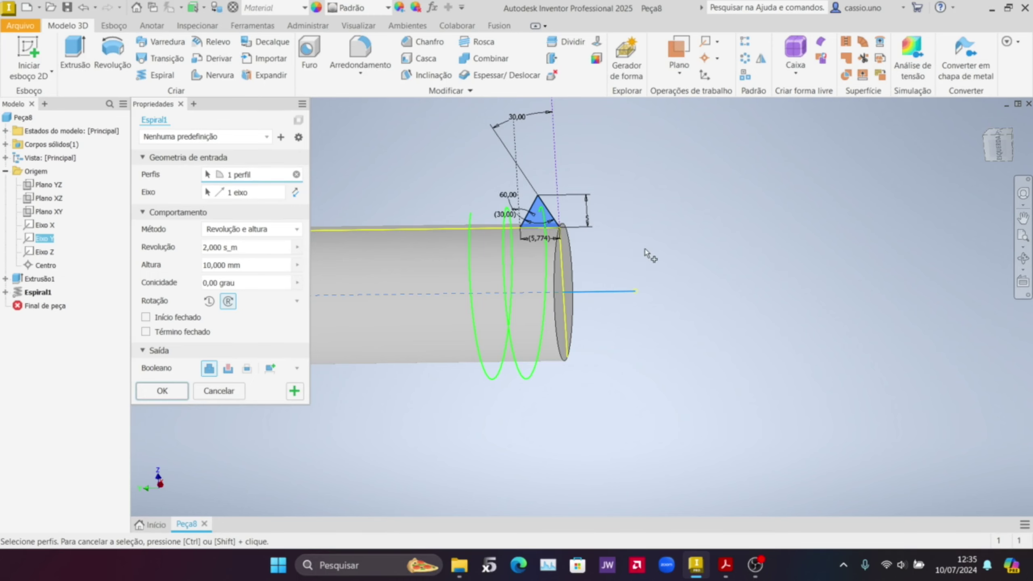
middle_drag(673, 249, 947, 267)
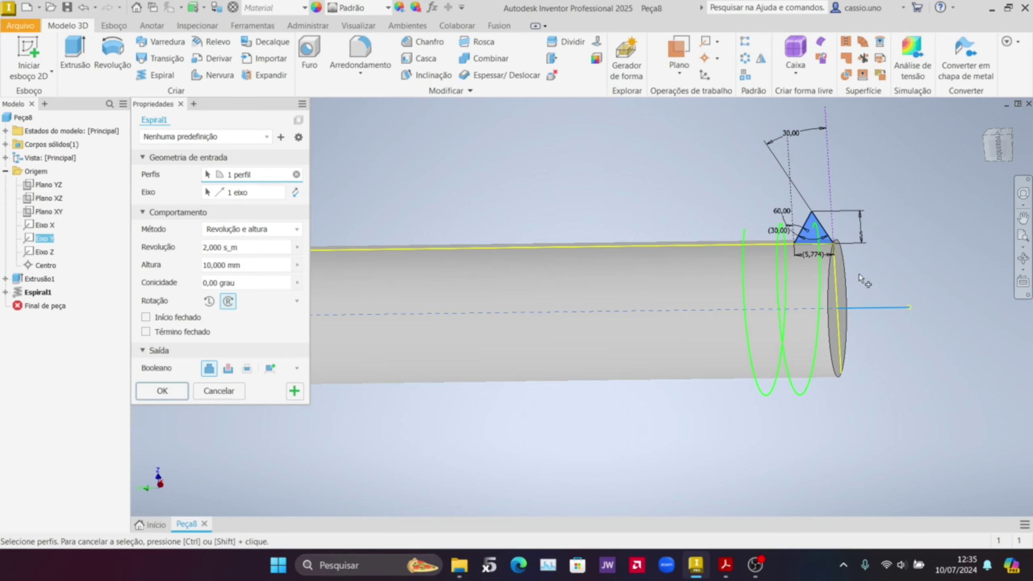
click(222, 247)
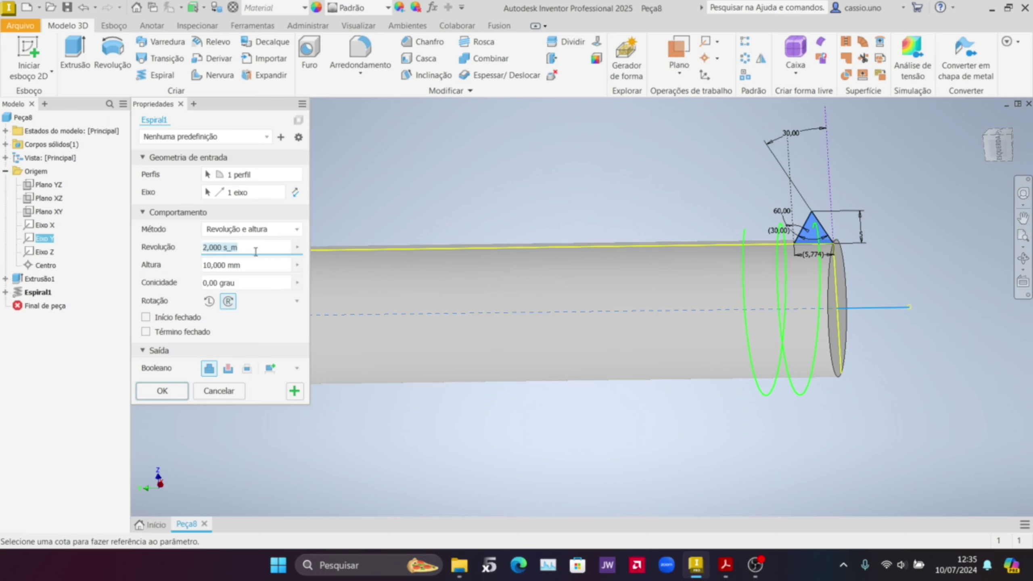
text(10)
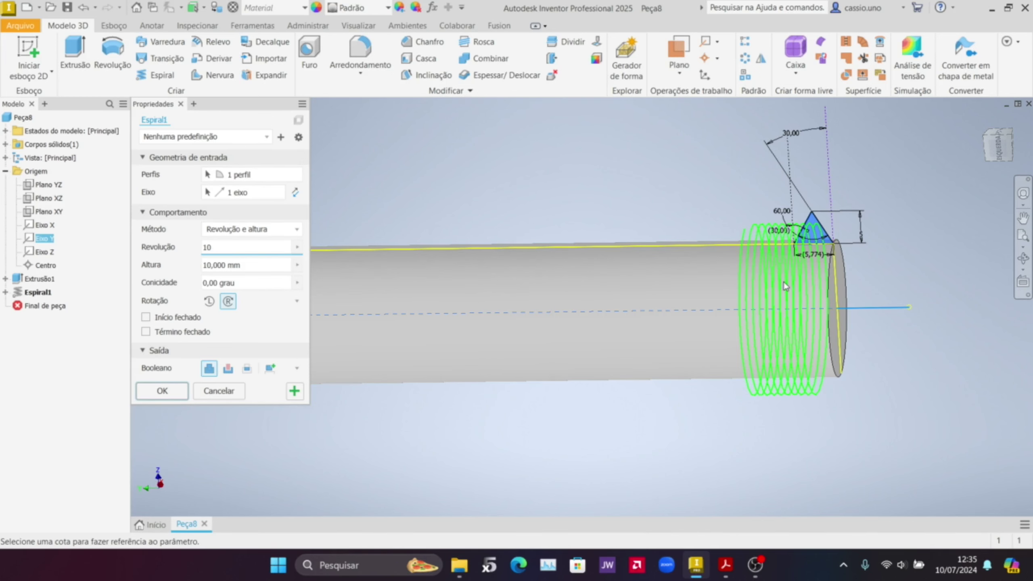
scroll(783, 282, up, 2)
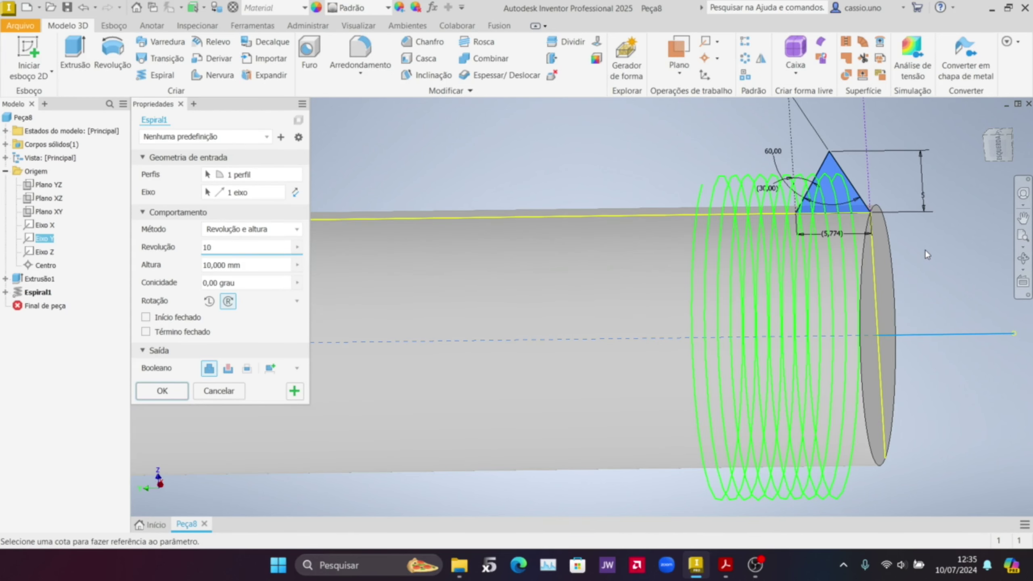
middle_drag(910, 246, 833, 223)
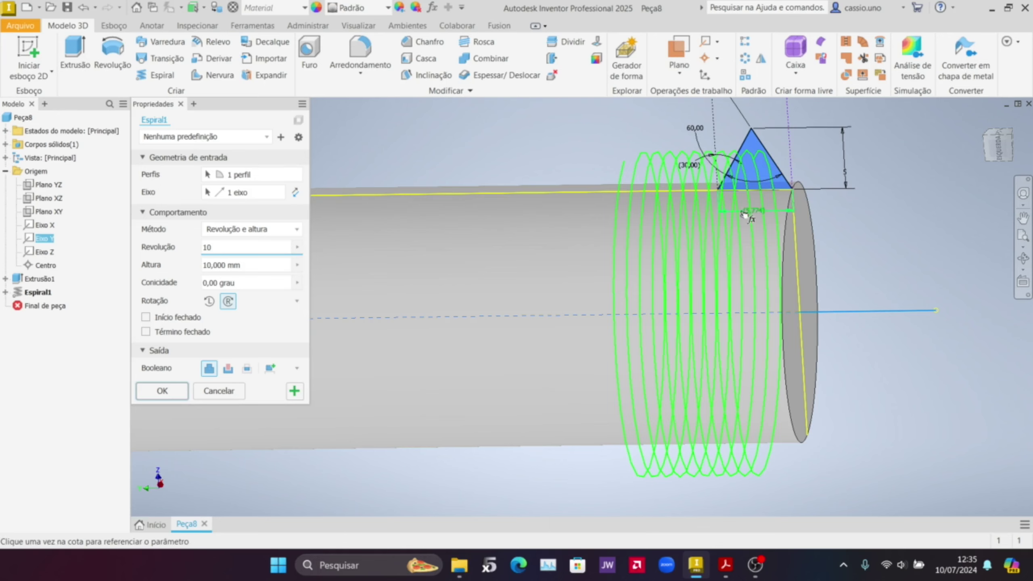
Set the coil's height to 100 mm and check the helix preview along the full cylinder.
click(257, 266)
double_click(231, 245)
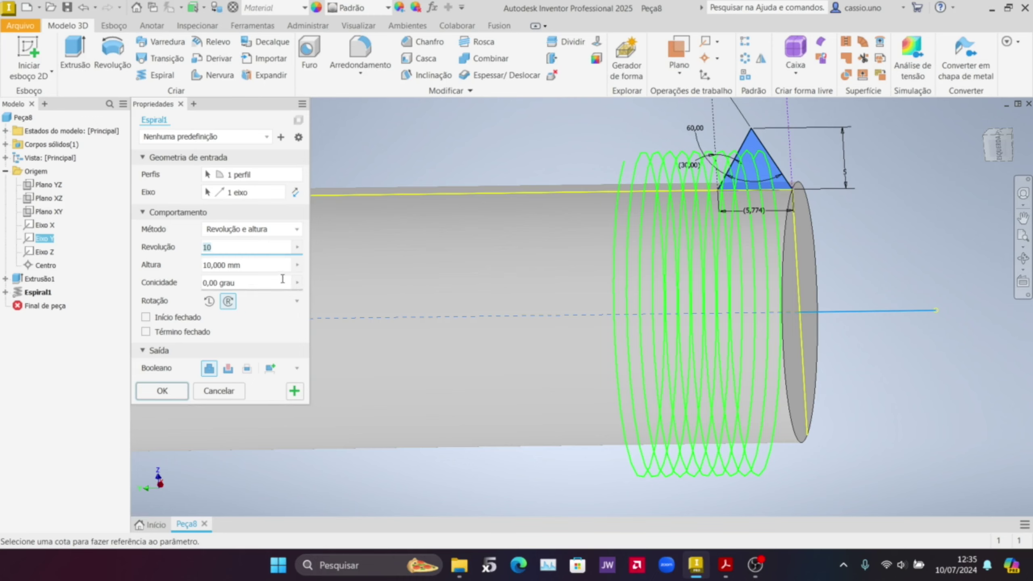
click(252, 264)
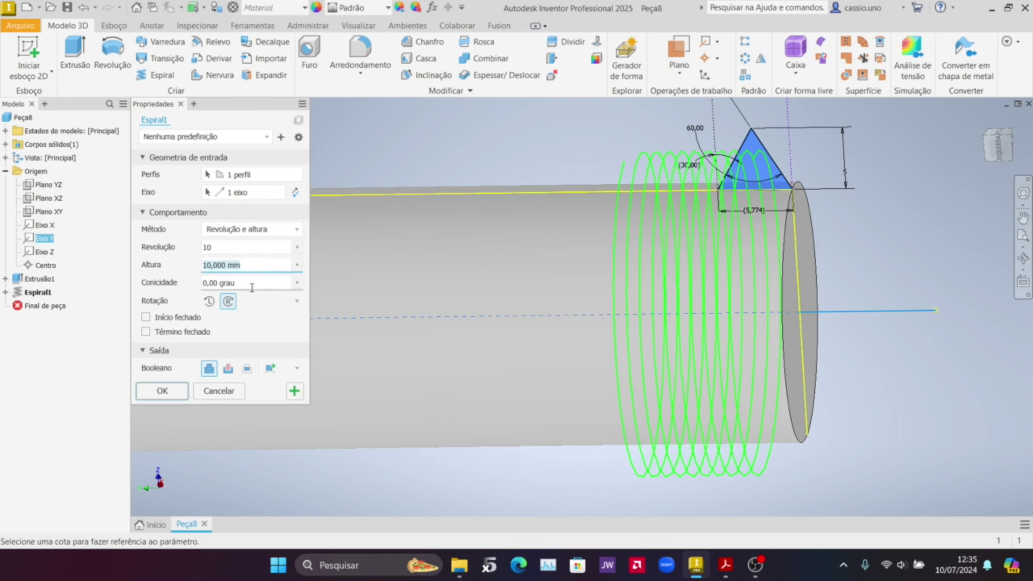
text(100)
scroll(570, 249, up, 5)
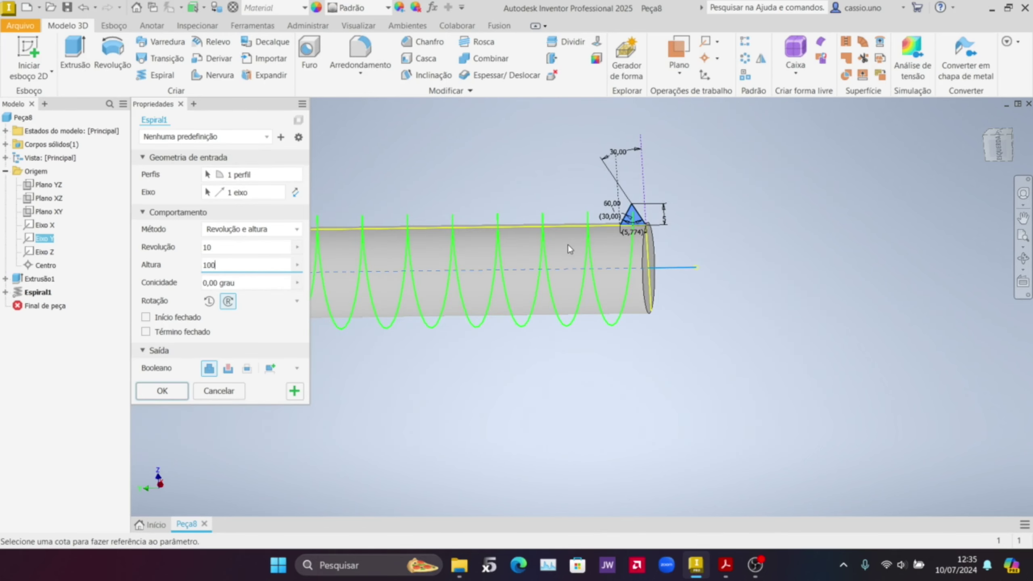
mouse_move(533, 196)
middle_down()
mouse_move(874, 179)
mouse_move(801, 199)
middle_up()
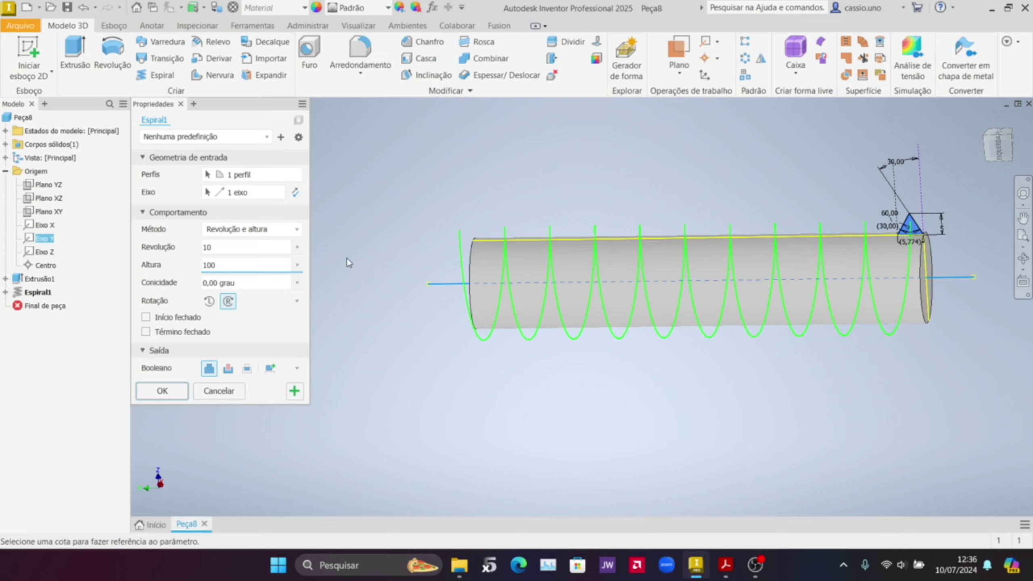
Set the number of revolutions to 5 for the 100 mm high coil.
click(234, 251)
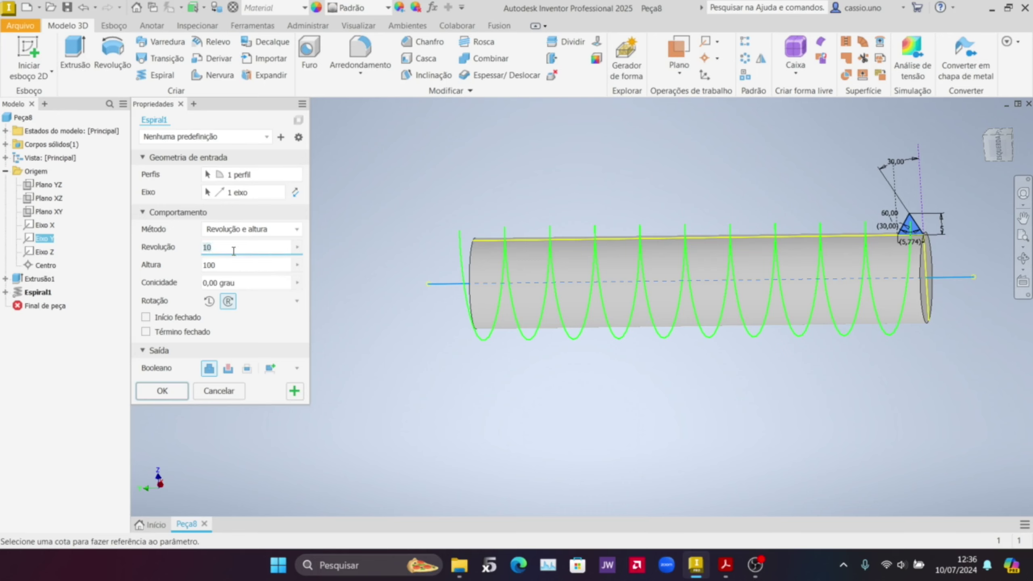
text(5)
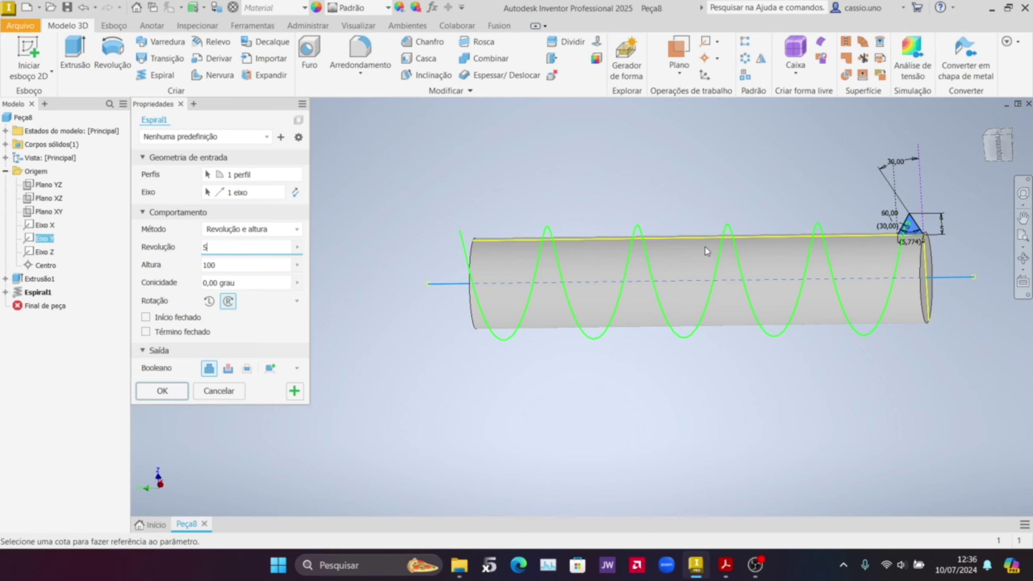
Set the coil's taper to 20 degrees and check the widening helix preview around the cylinder.
click(248, 285)
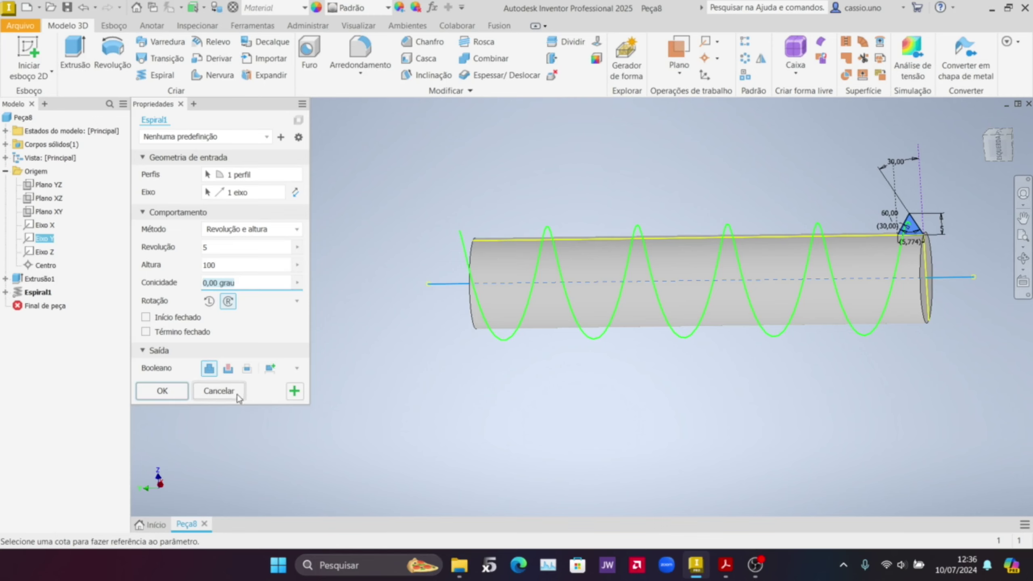
text(20)
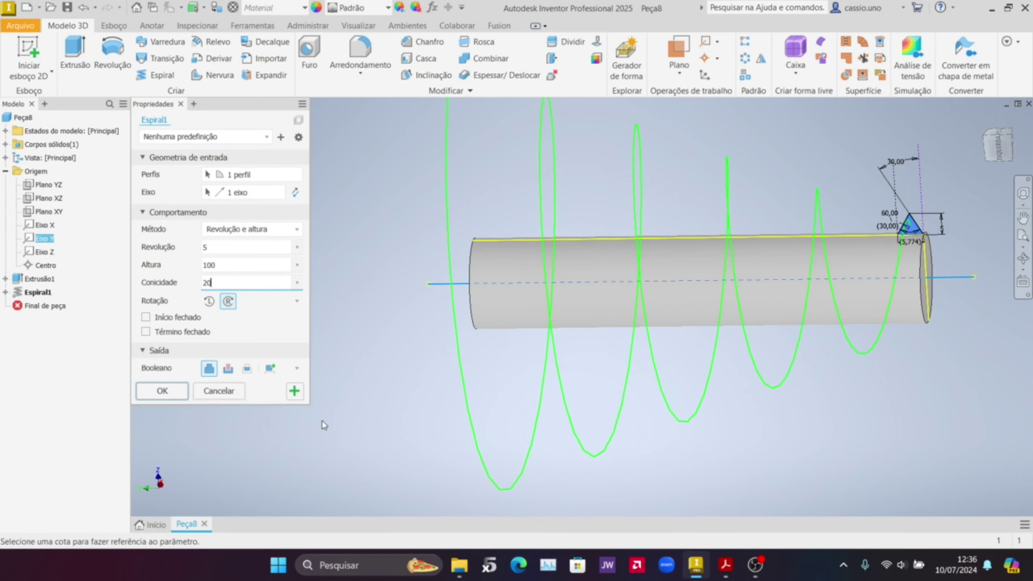
scroll(600, 287, up, 3)
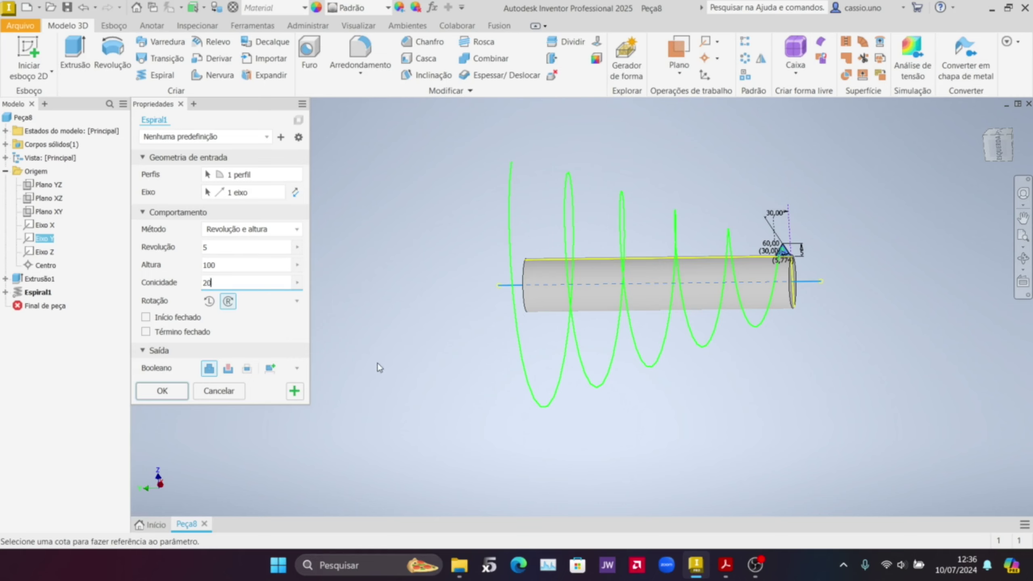
Set the coil's taper to -20 degrees and examine the helix preview along the cylinder's axis.
key(BackSpace)
key(BackSpace)
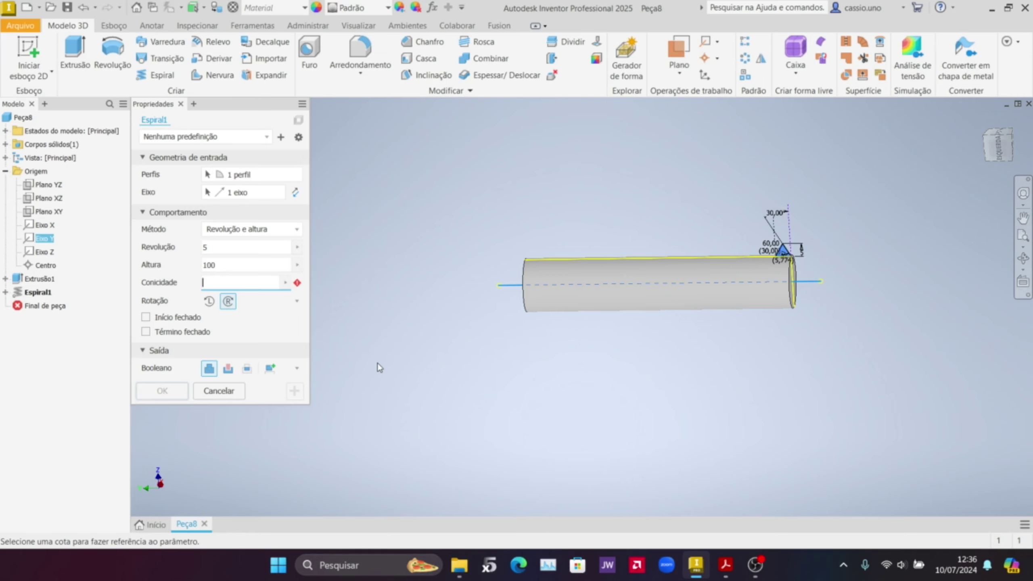
text(-20)
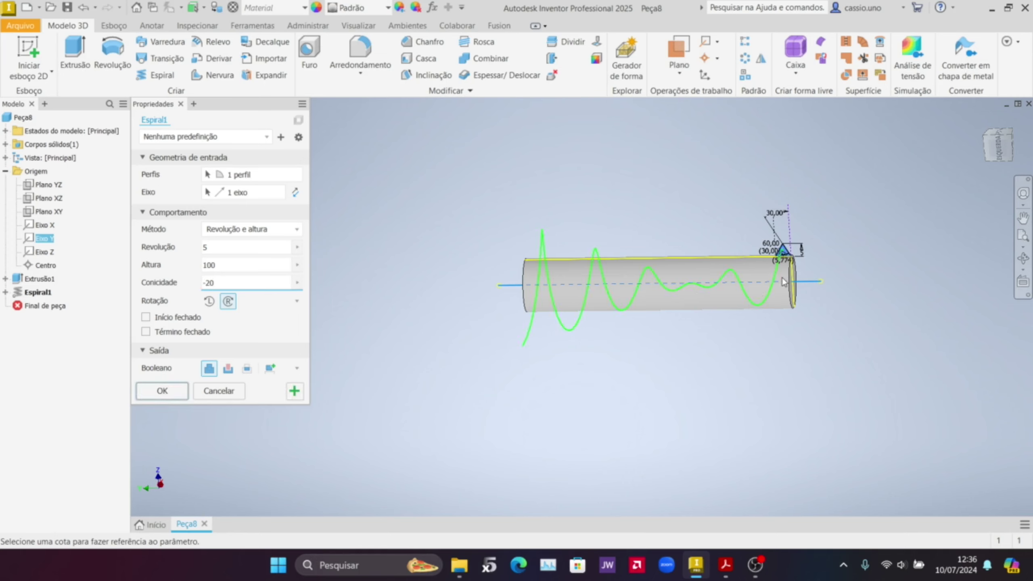
scroll(620, 284, up, 2)
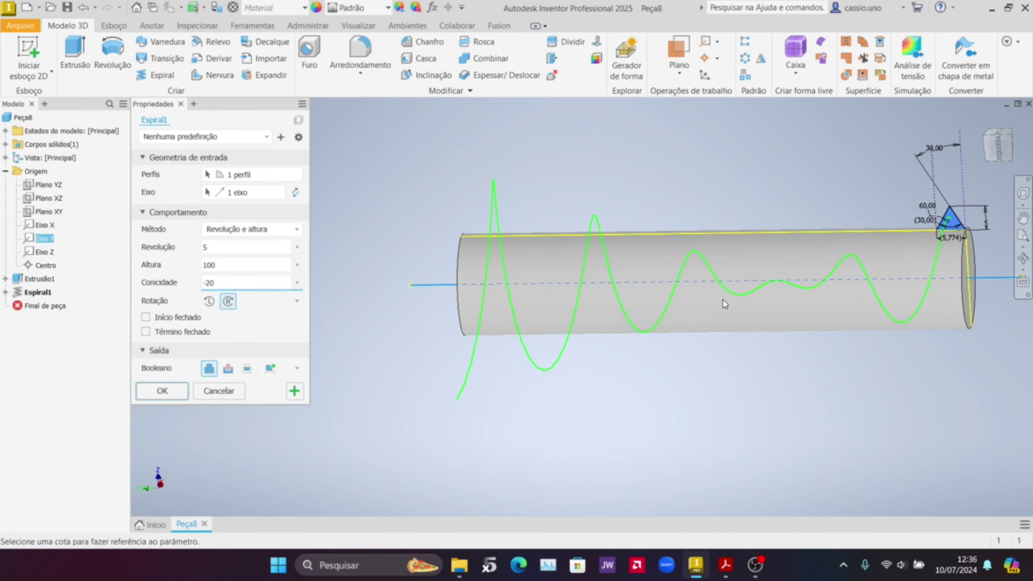
scroll(775, 302, up, 3)
scroll(683, 310, down, 5)
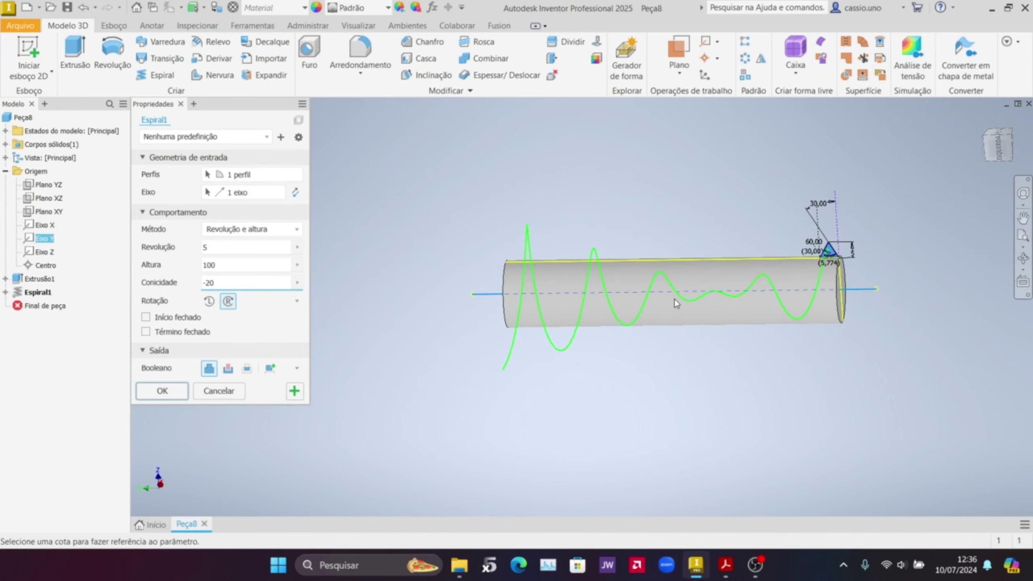
scroll(848, 288, up, 3)
scroll(829, 297, down, 2)
scroll(785, 285, up, 3)
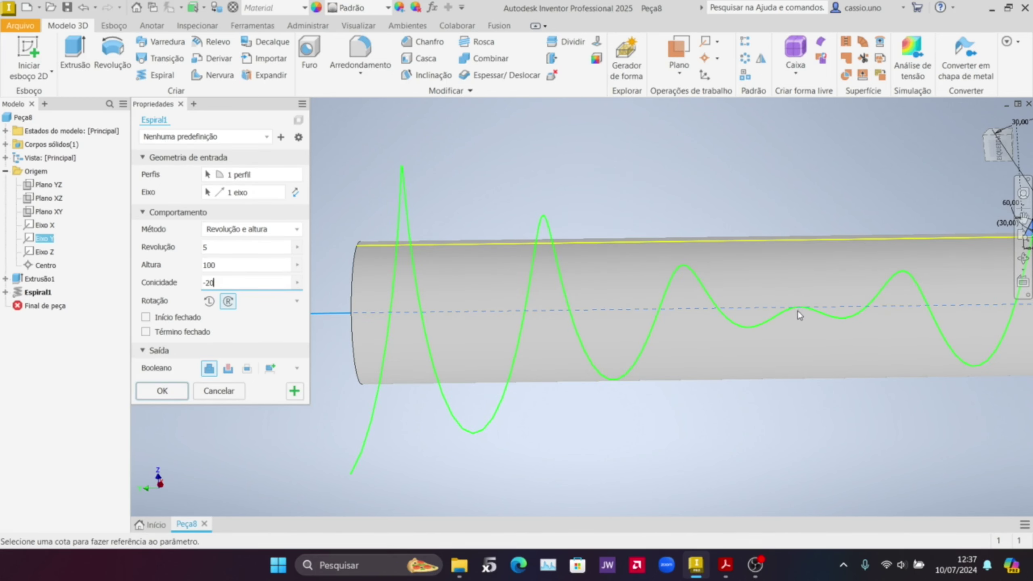
scroll(798, 310, down, 2)
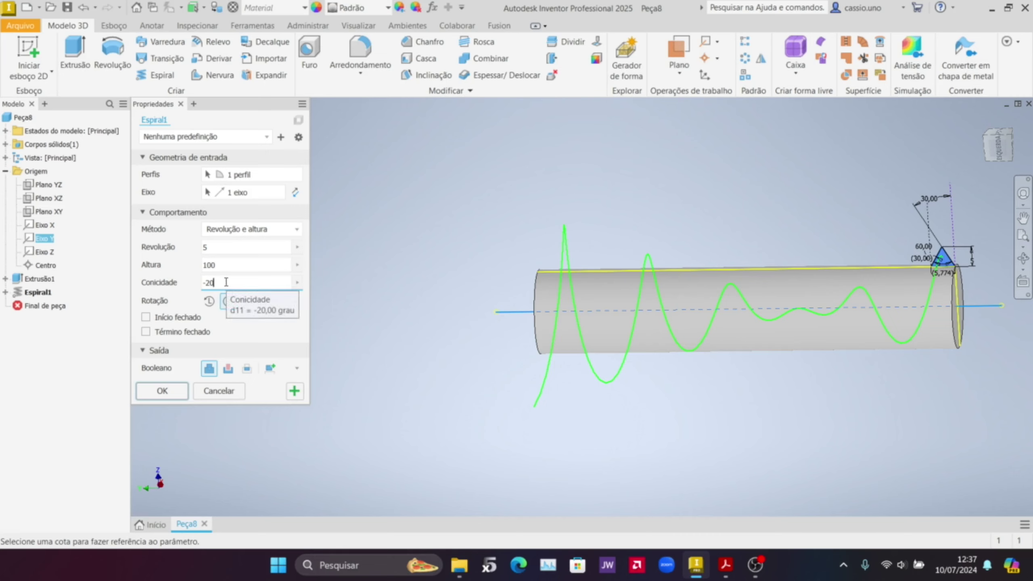
Try coil tapers of 5 and -5 degrees, and clear the taper value.
drag(226, 282, 187, 294)
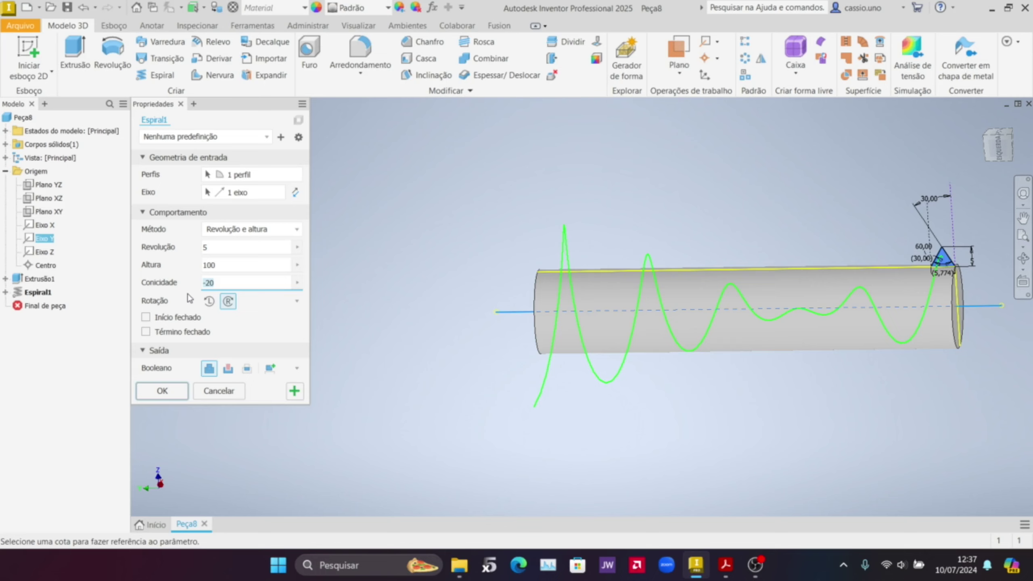
text(5)
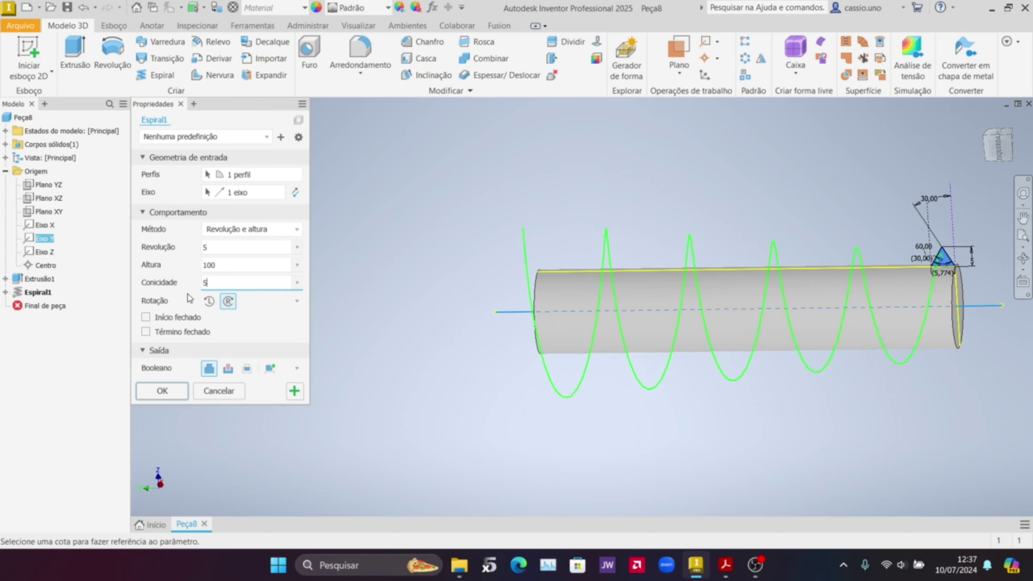
key(BackSpace)
text(-5)
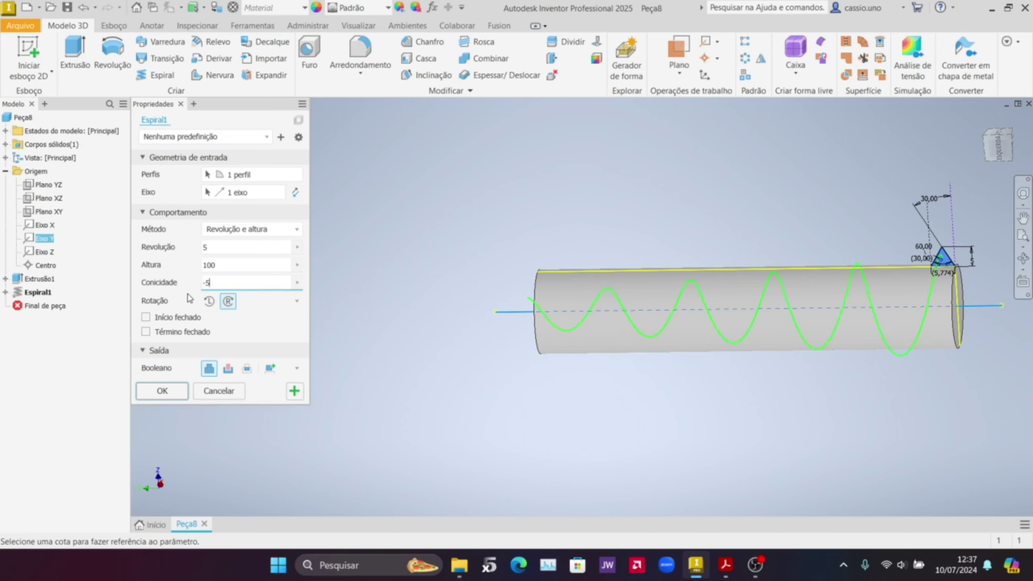
key(BackSpace)
key(BackSpace)
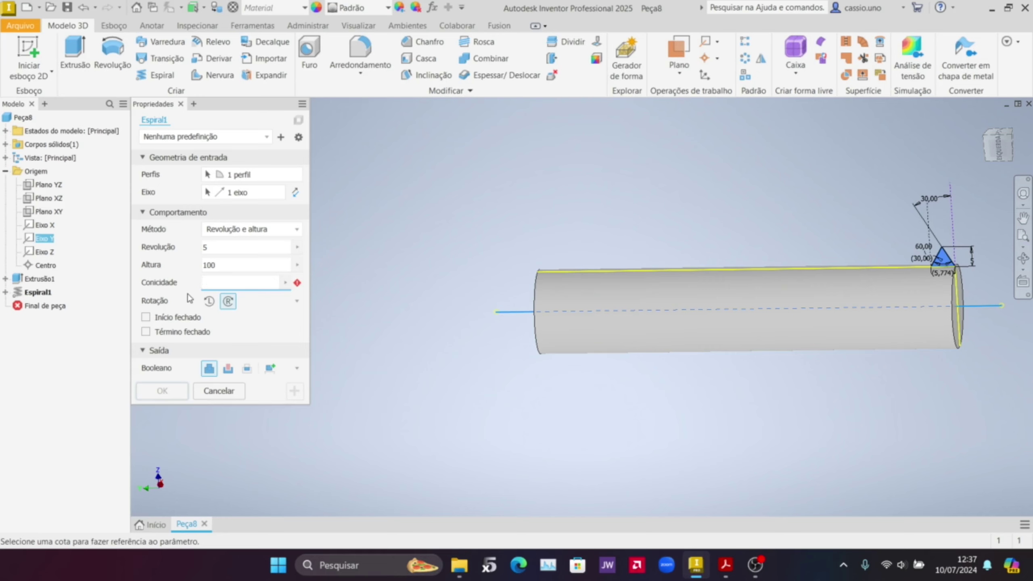
Switch the coil's method to "Passo e altura" and check the triangular profile's base width against the pitch.
click(271, 229)
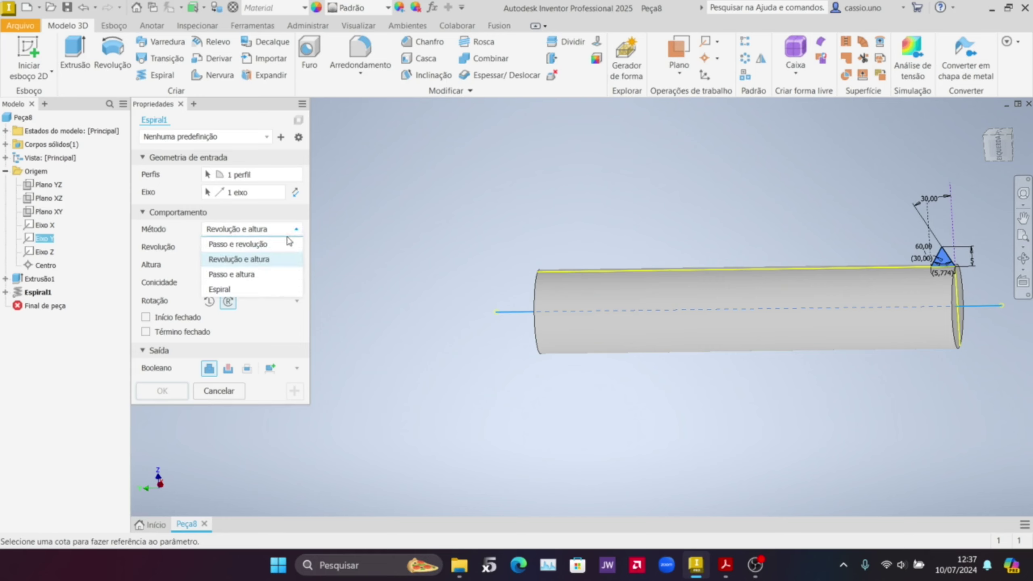
click(244, 275)
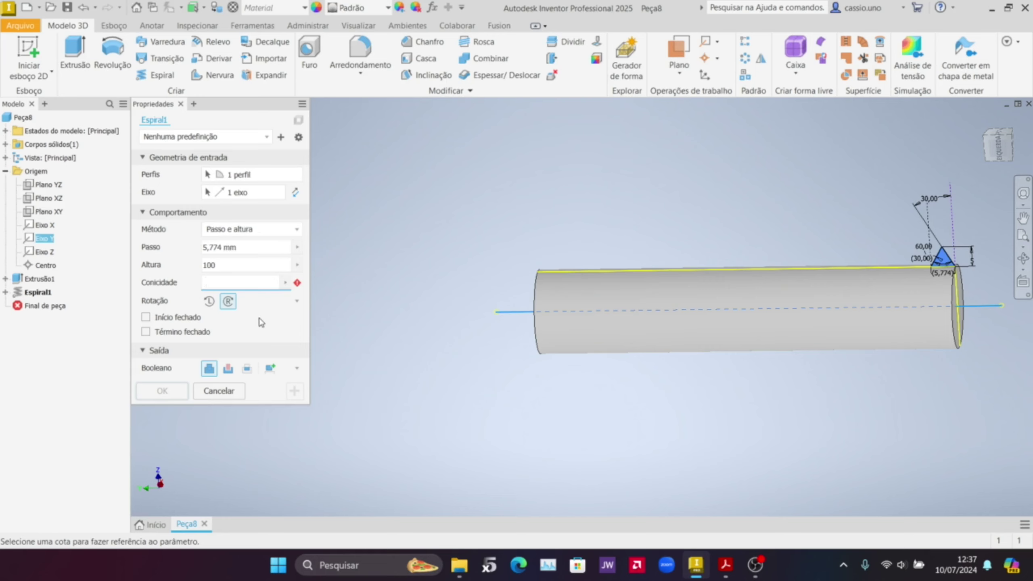
scroll(880, 282, up, 3)
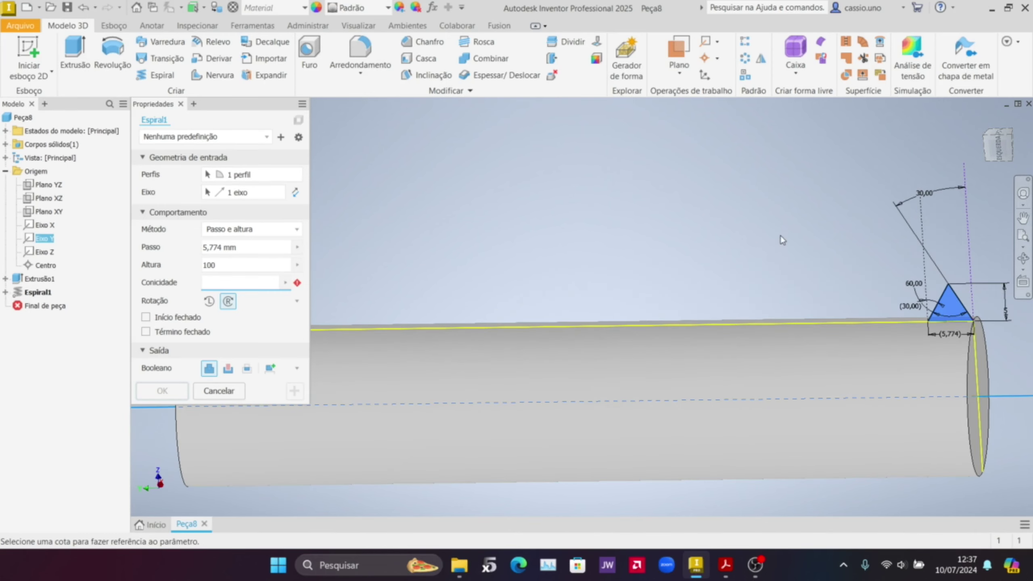
scroll(600, 228, up, 4)
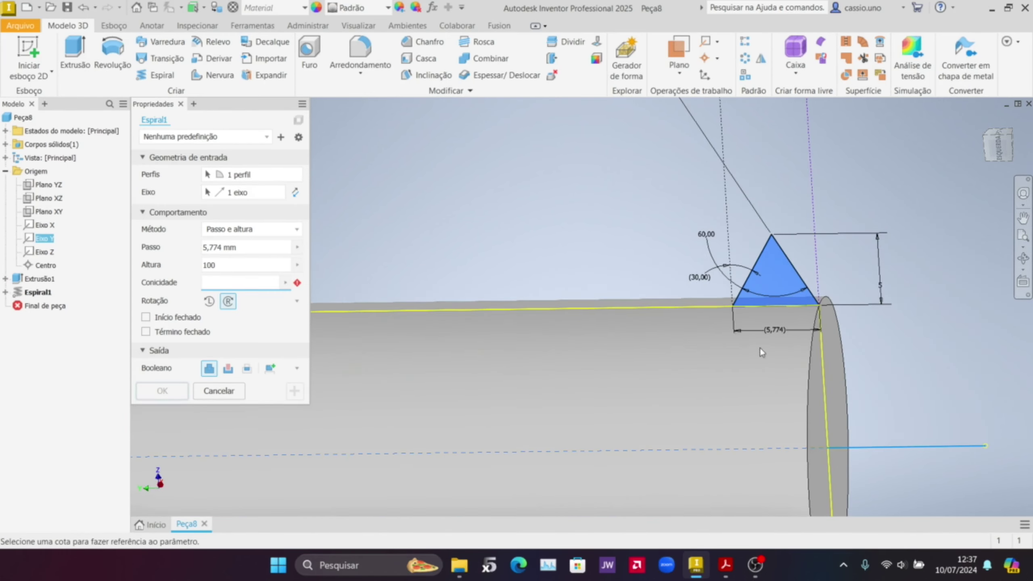
Set the coil's taper to 0 and check the helix preview against the profile and the cylinder's length.
click(236, 247)
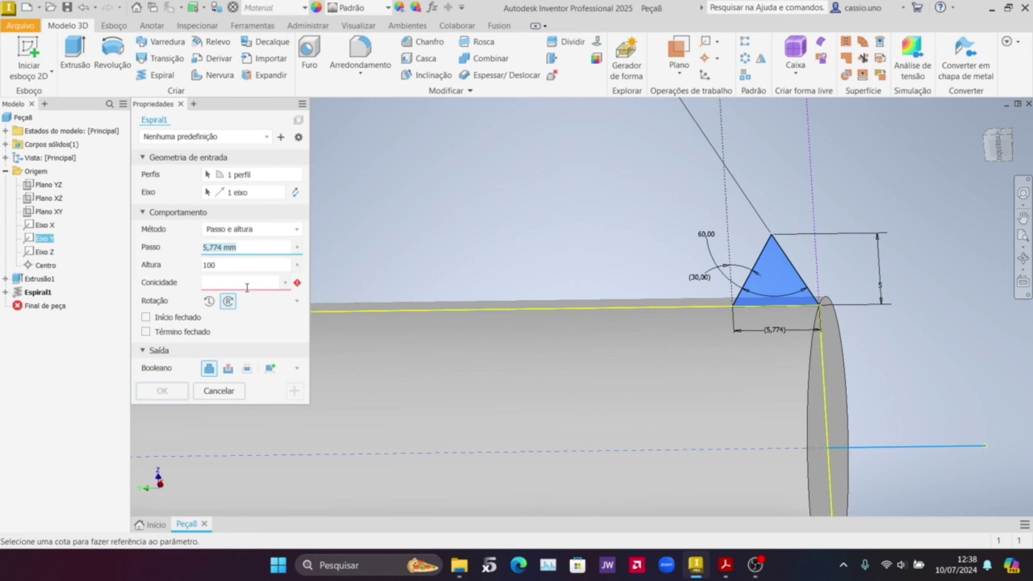
click(233, 267)
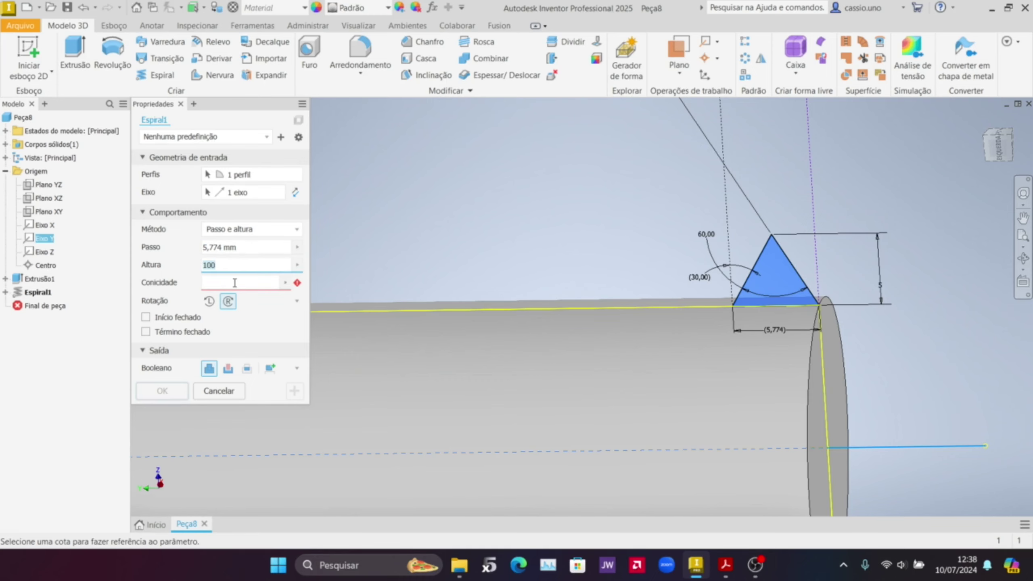
scroll(563, 260, up, 5)
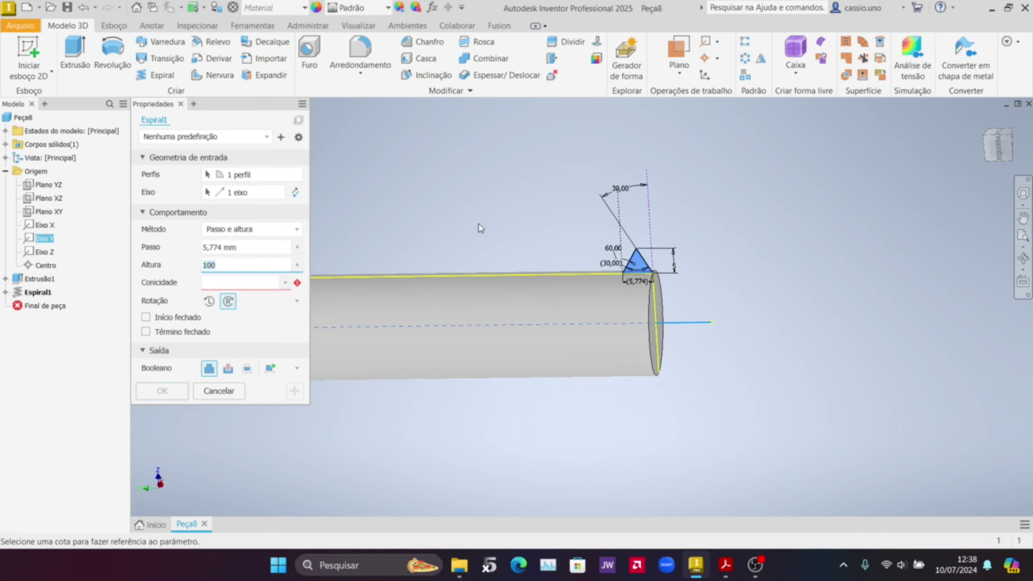
middle_drag(480, 228, 715, 211)
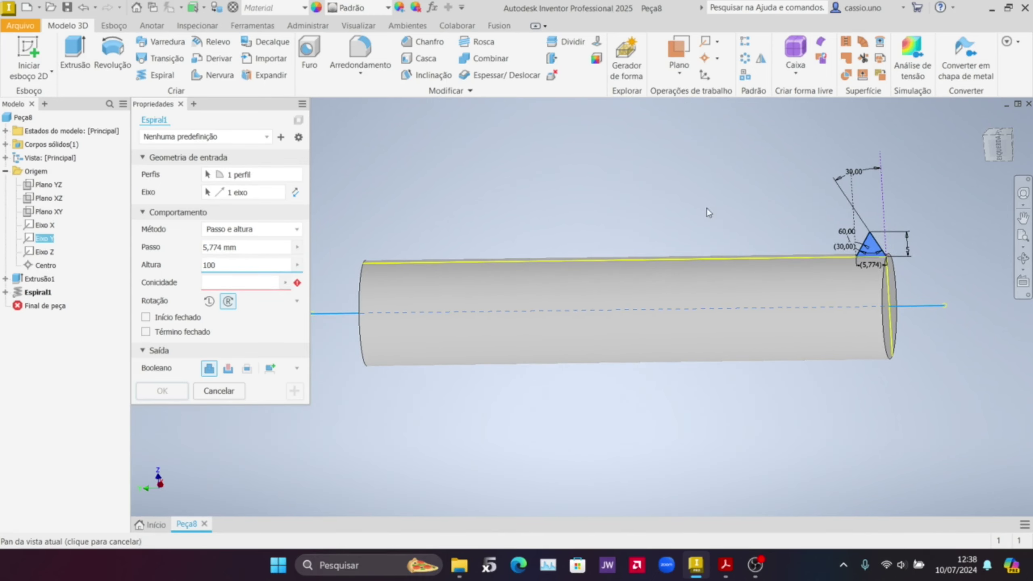
click(222, 281)
text(0)
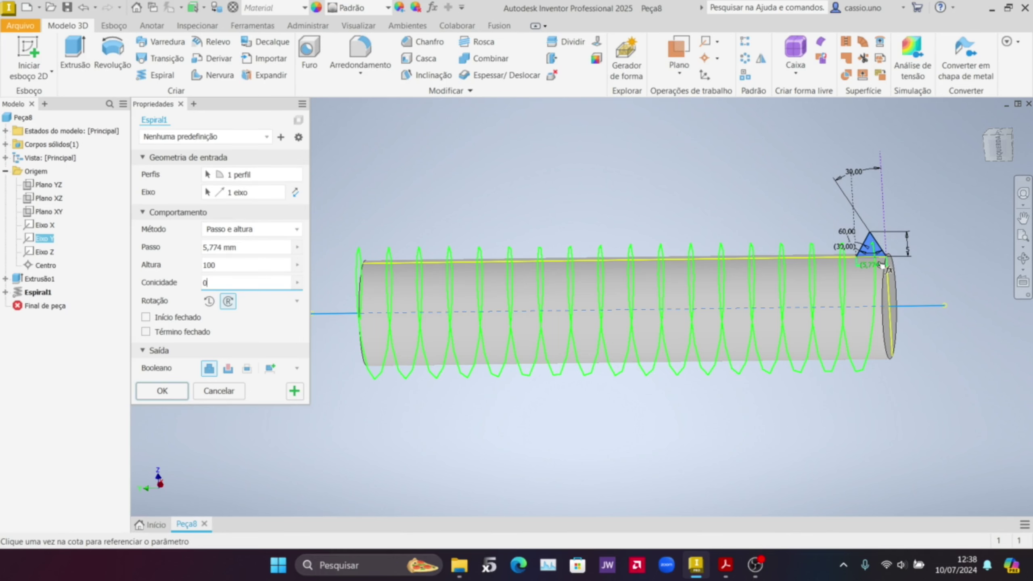
scroll(843, 262, down, 3)
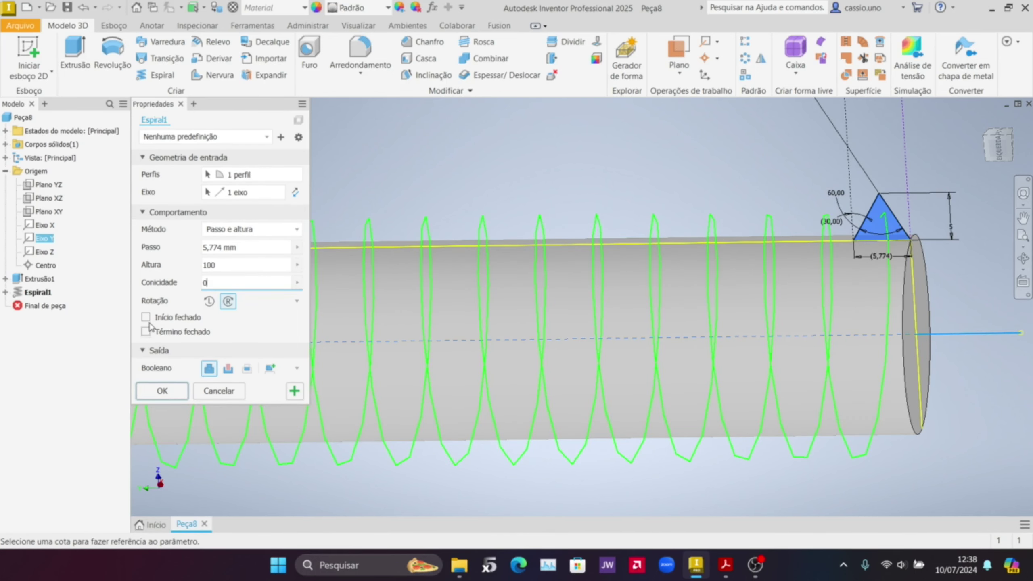
Try a coil height of 200 mm against the cylinder's length, and clear the height value.
double_click(216, 264)
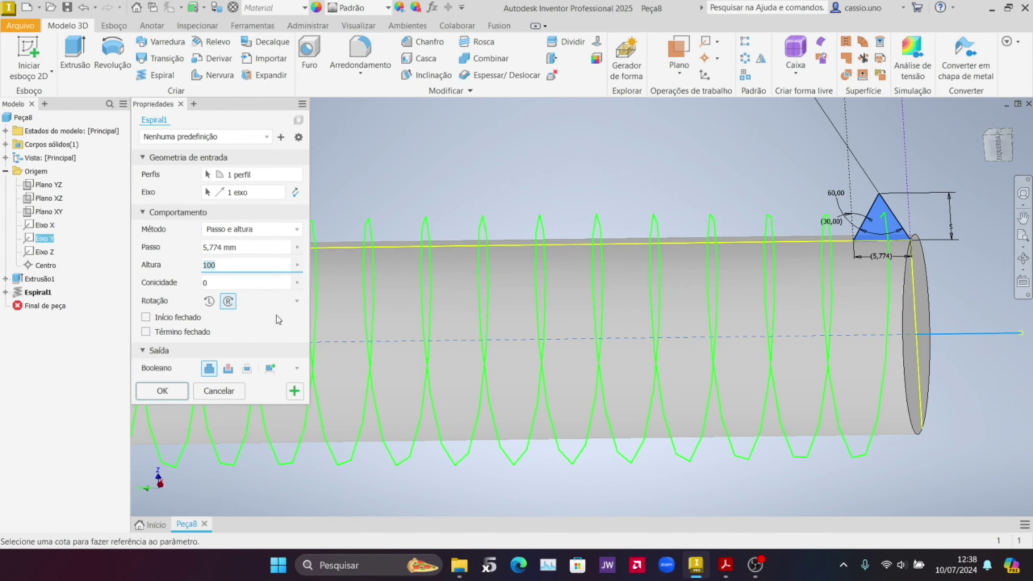
scroll(537, 160, up, 5)
middle_drag(521, 351, 673, 446)
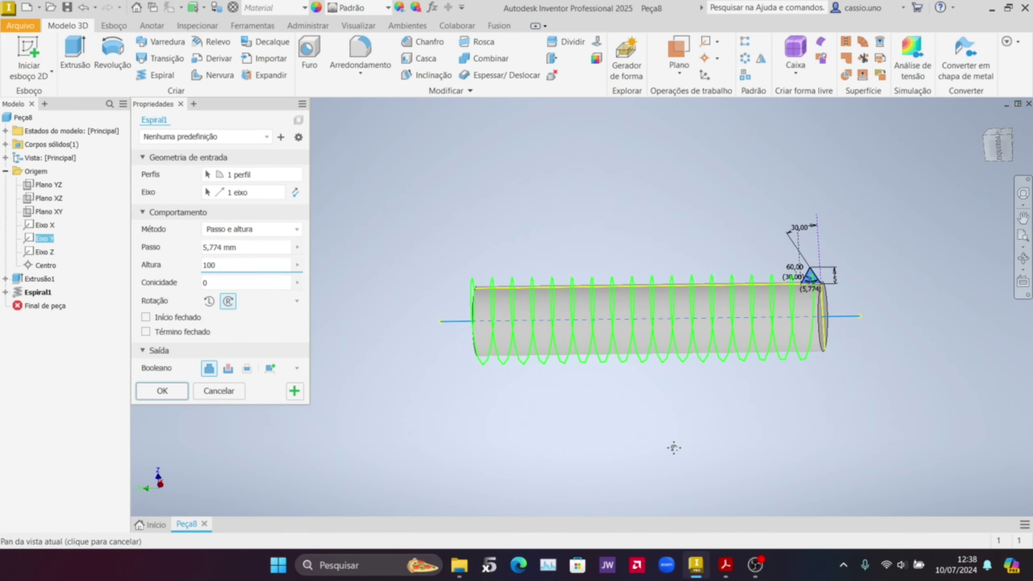
double_click(231, 267)
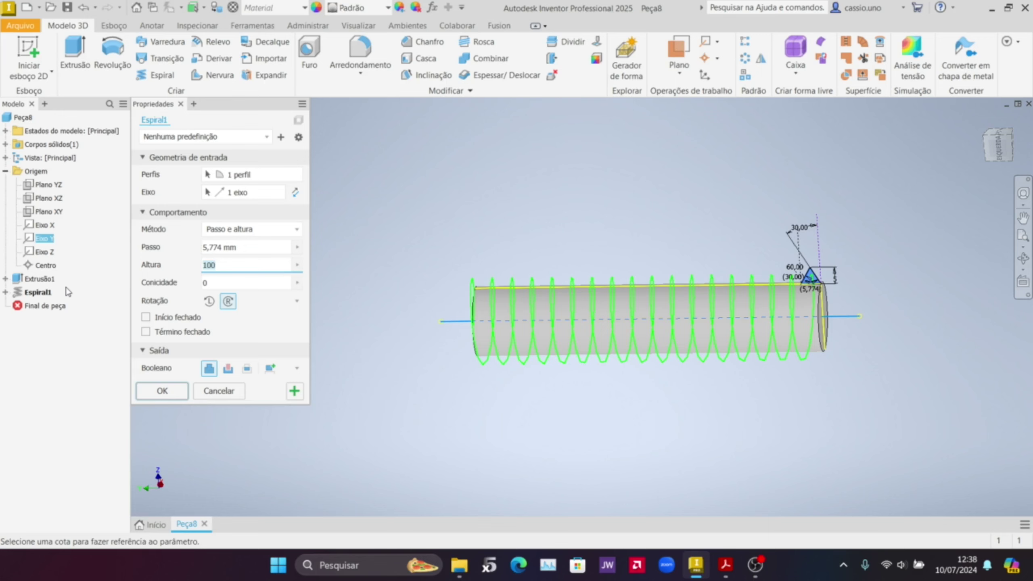
text(200)
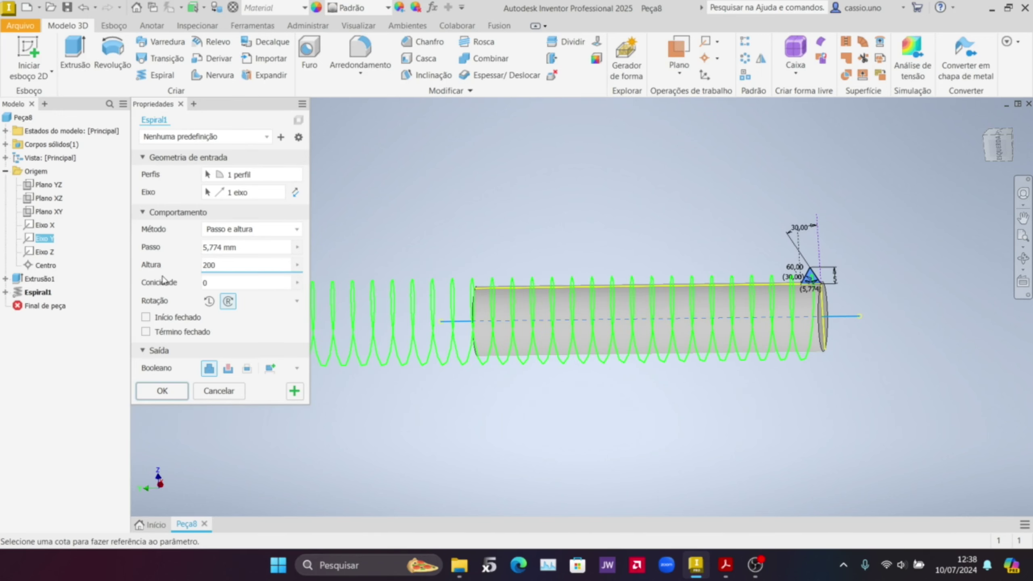
key(BackSpace)
key(BackSpace)
key(BackSpace)
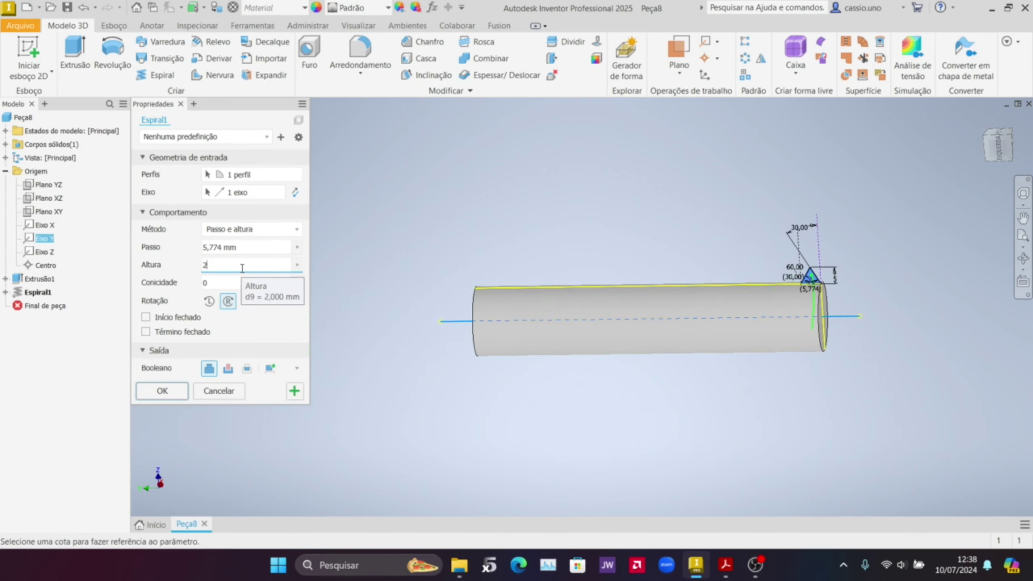
Switch the coil's method to "Espiral" and view the flat spiral preview at the cylinder's end.
click(297, 230)
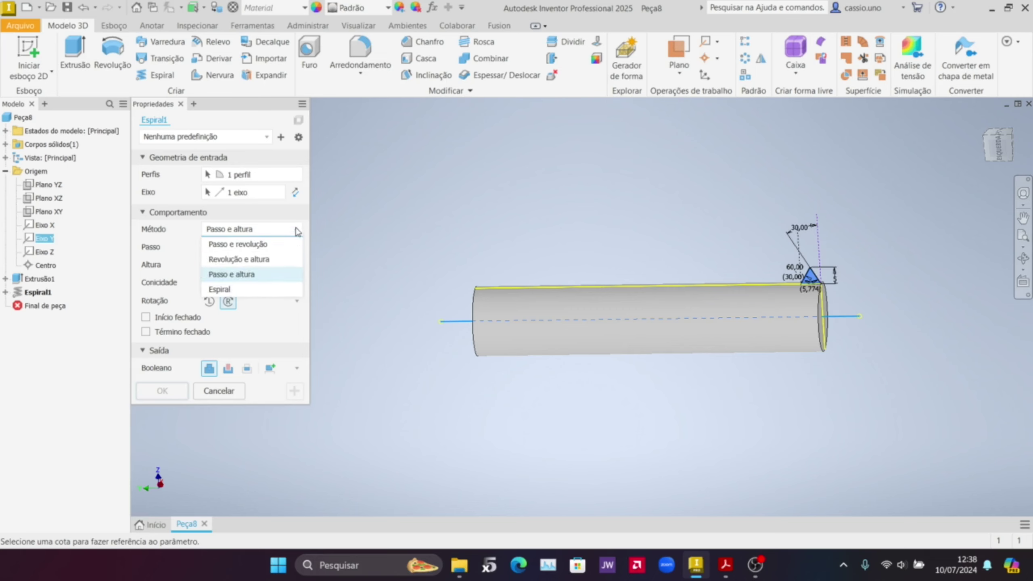
click(249, 290)
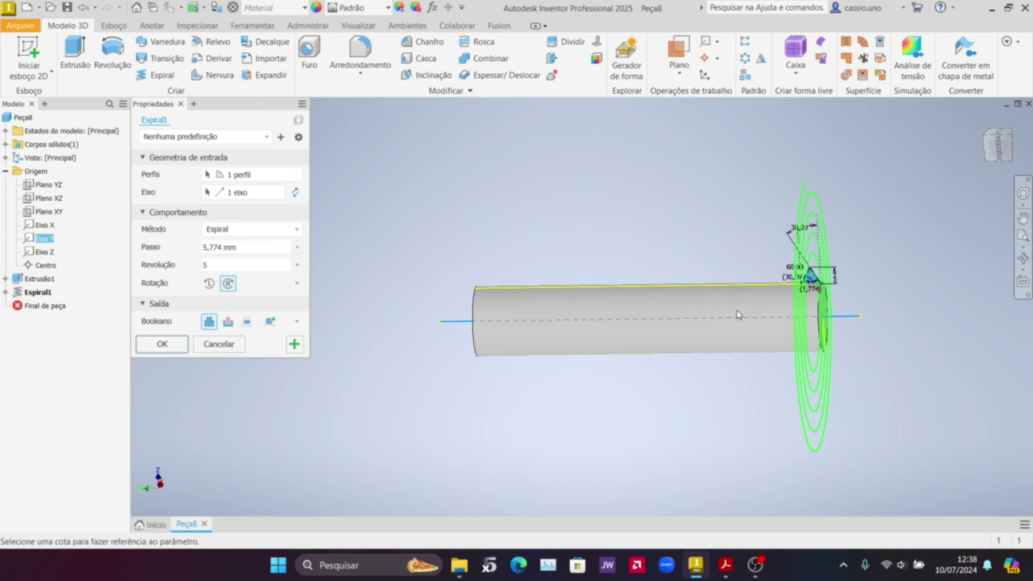
shift+middle_drag(798, 319, 787, 344)
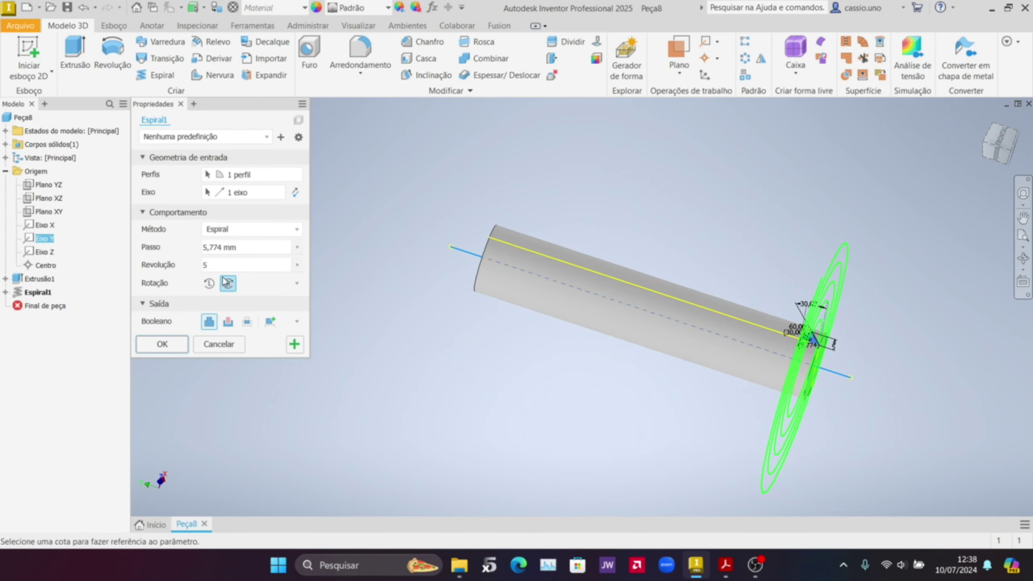
Set the spiral's number of revolutions to 6 and examine the preview from the end and side of the cylinder.
click(224, 265)
middle_drag(554, 409, 531, 369)
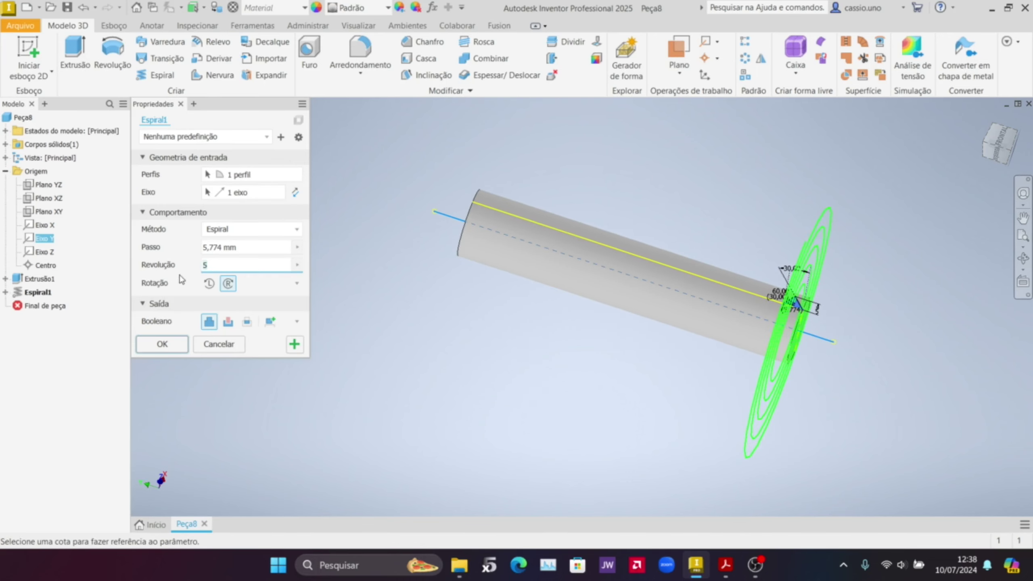
key(BackSpace)
text(6)
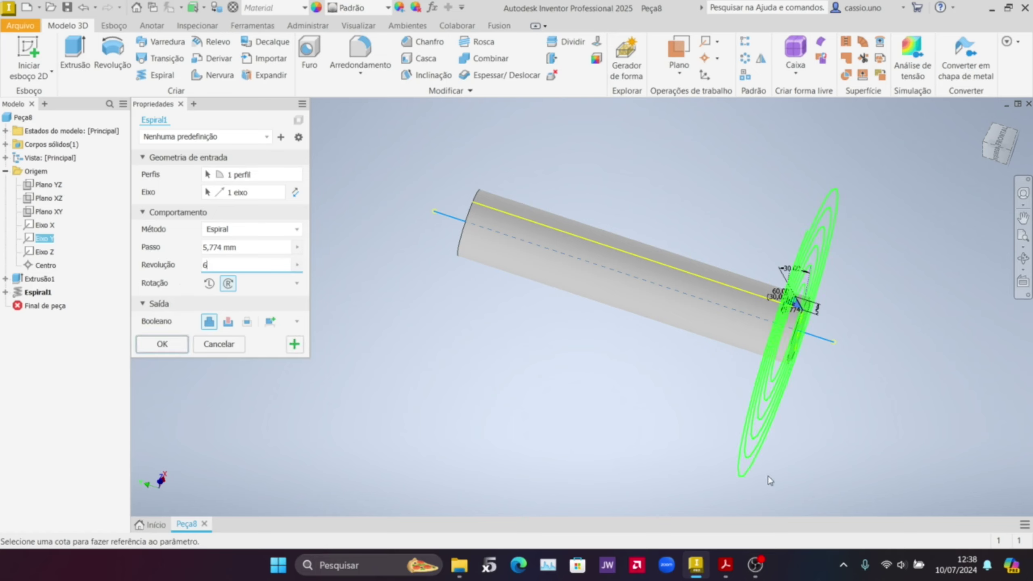
shift+middle_drag(842, 387, 716, 342)
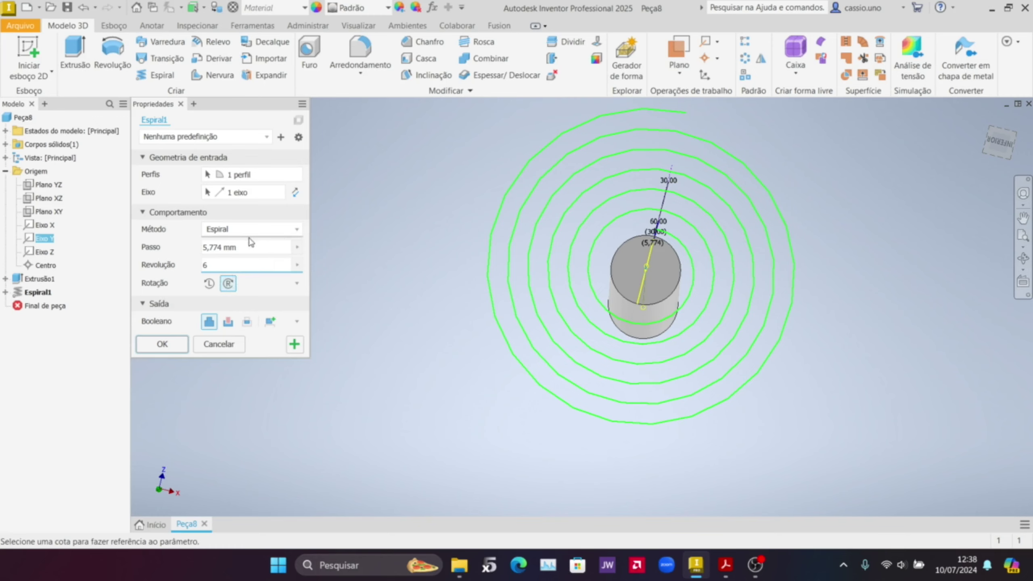
shift+middle_drag(419, 317, 562, 323)
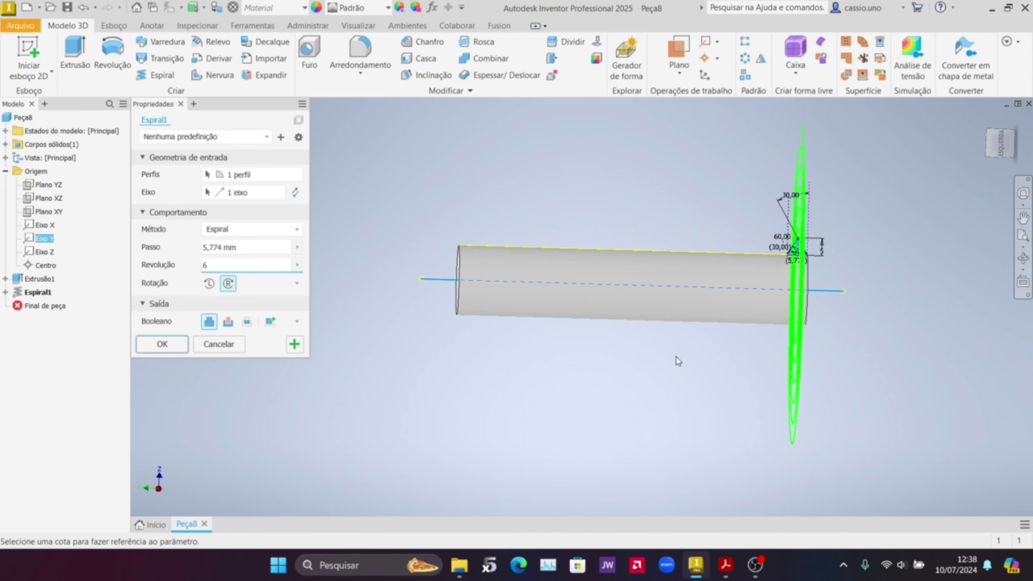
Set the flat spiral's pitch to 8 mm and examine its preview around the cylinder's end.
shift+middle_drag(845, 321, 726, 304)
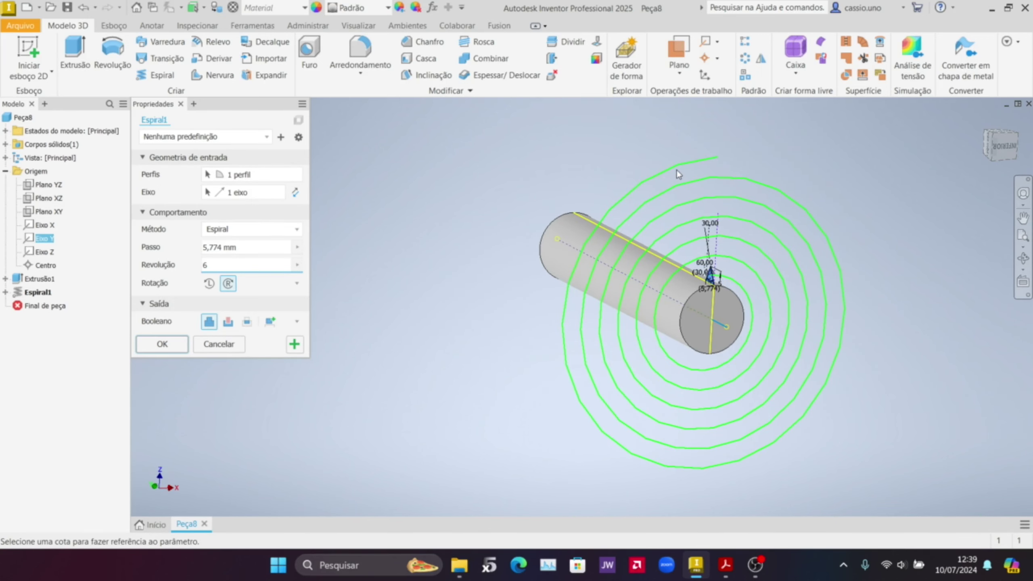
scroll(676, 169, up, 2)
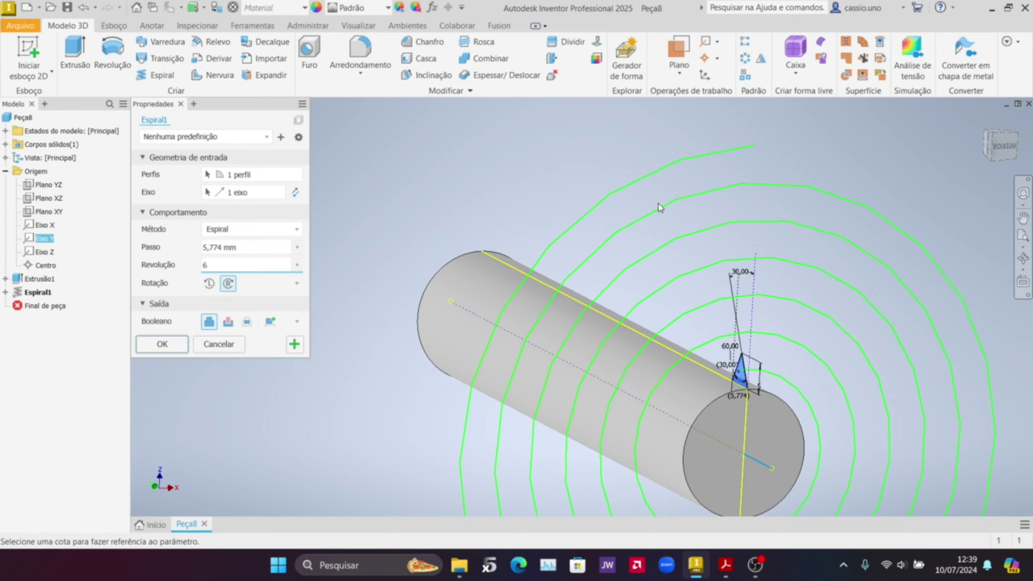
click(247, 247)
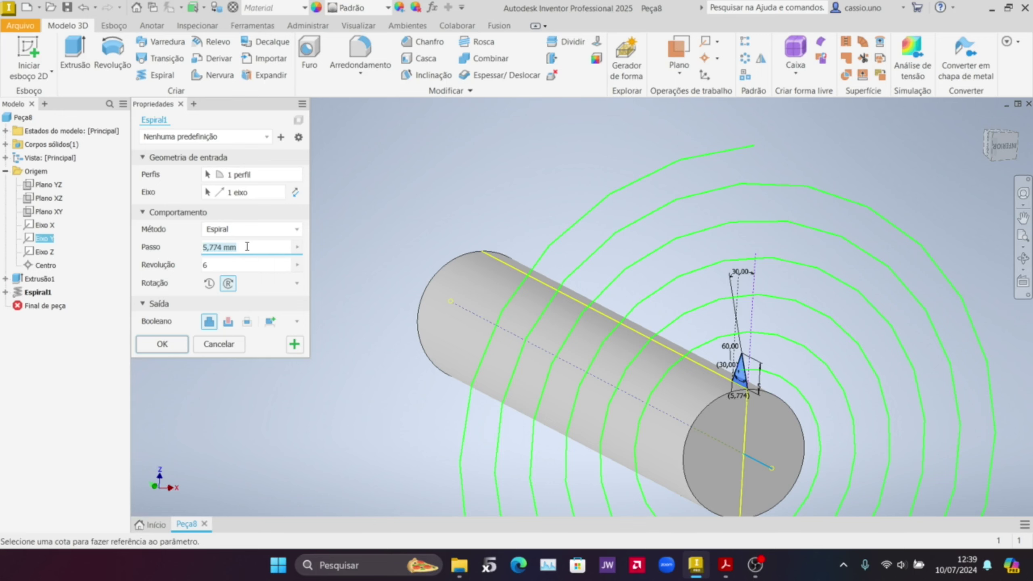
key(BackSpace)
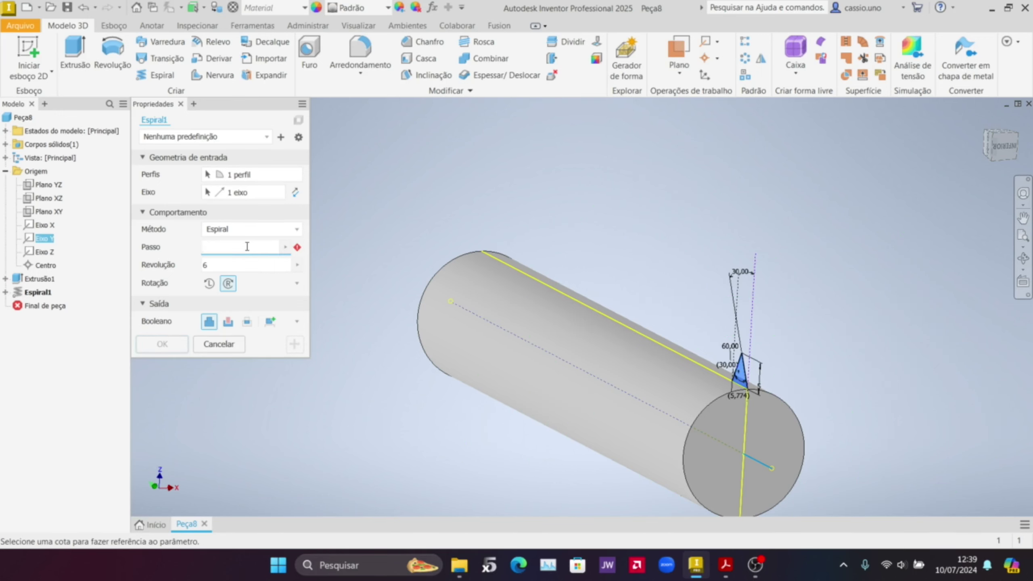
text(8)
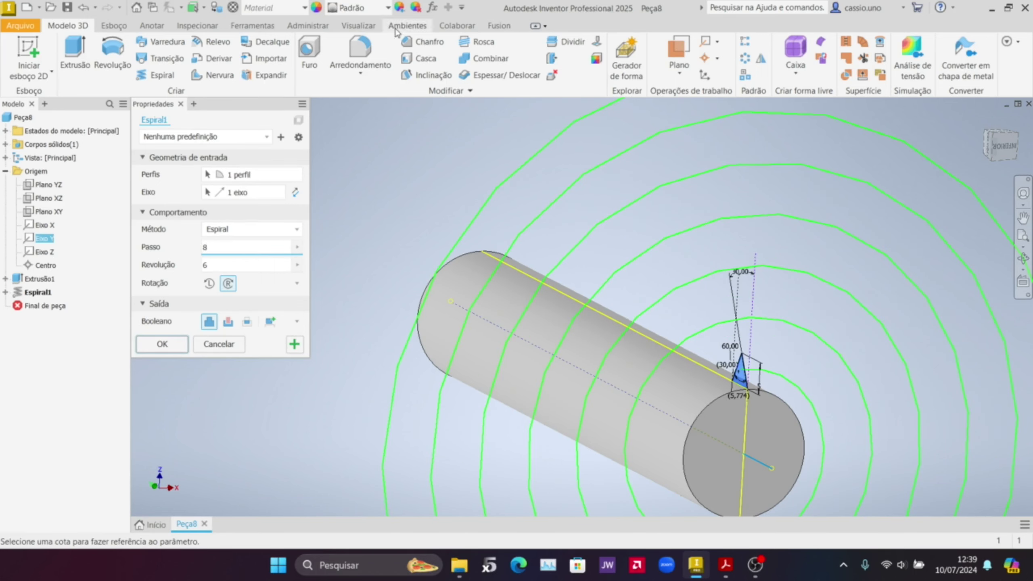
scroll(541, 303, down, 2)
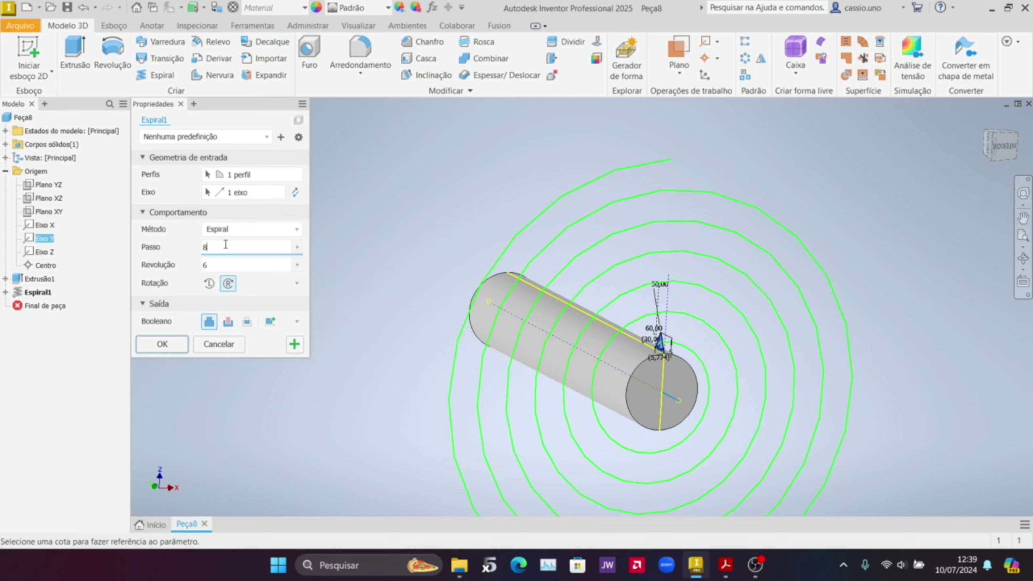
Switch the coil's method to "Passo e altura" and set a pitch of 5,774 mm and a height of 100 mm.
click(297, 229)
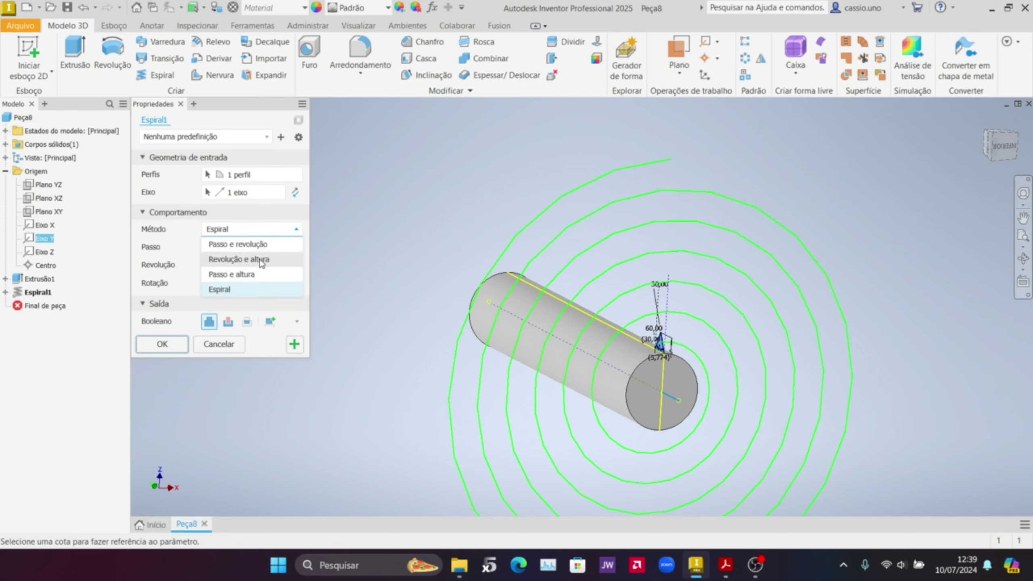
click(260, 275)
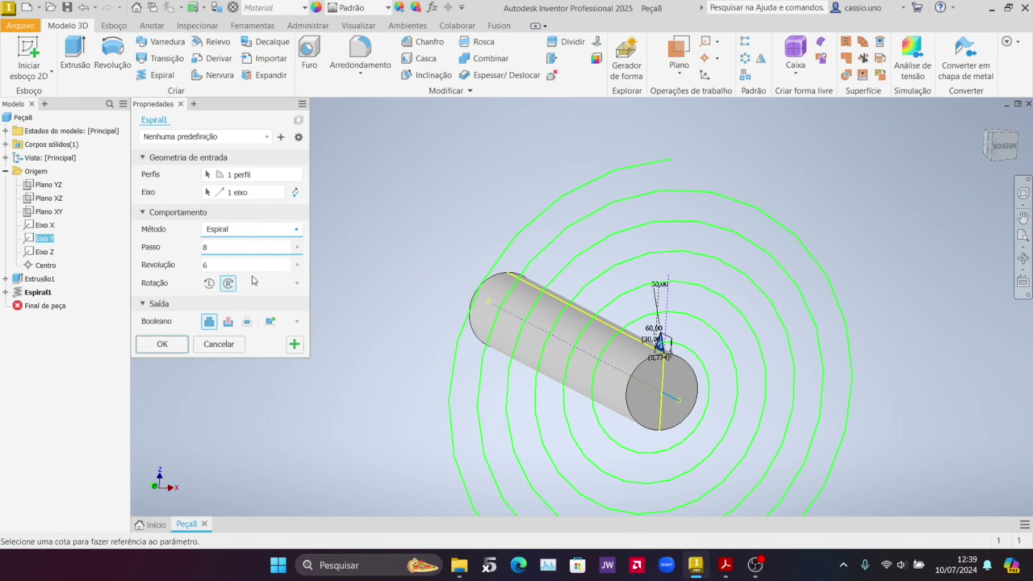
click(234, 244)
shift+middle_drag(684, 315, 759, 318)
scroll(735, 334, down, 3)
scroll(671, 362, down, 5)
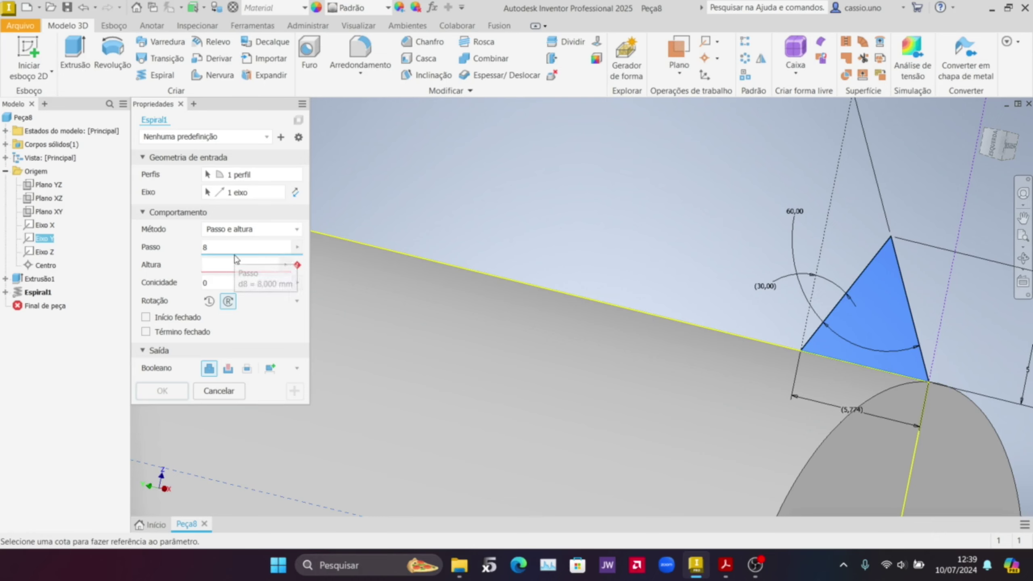
drag(235, 251, 99, 284)
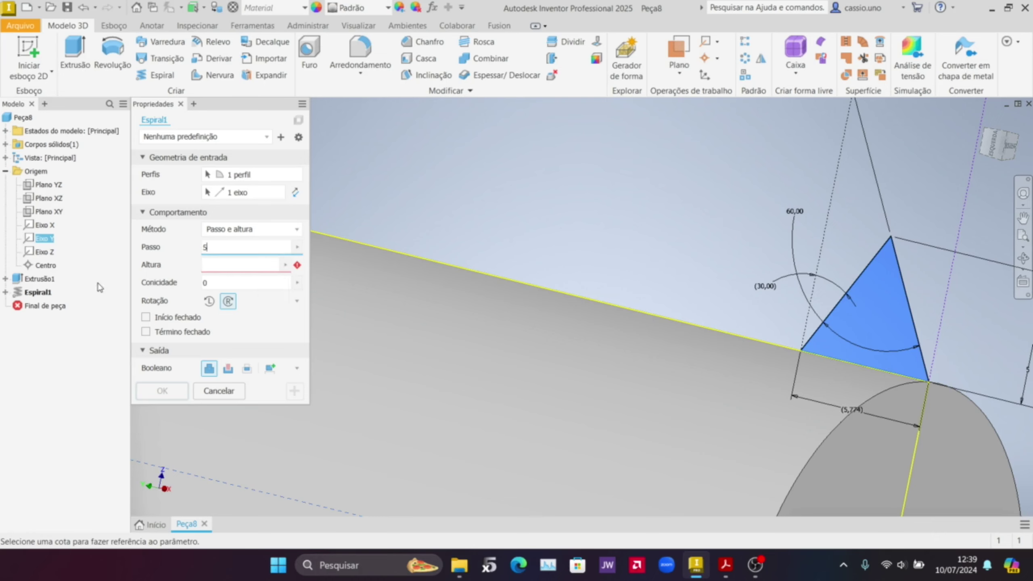
text(5,774)
click(225, 264)
text(100)
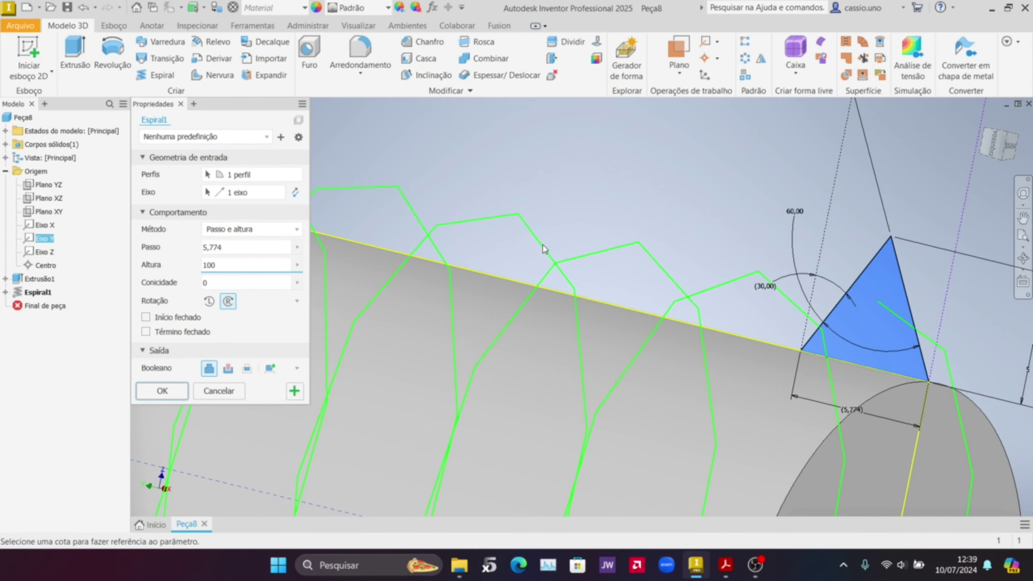
Examine the helix preview along the cylinder and try the cut, join and new-solid output options for the coil.
scroll(546, 249, down, 4)
scroll(663, 346, down, 5)
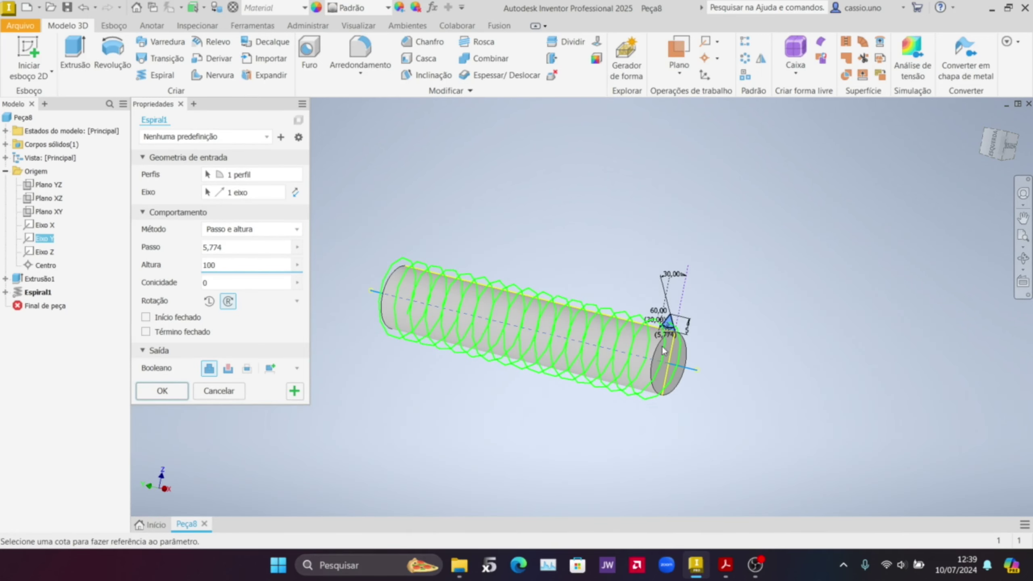
mouse_move(547, 235)
middle_down()
mouse_move(709, 233)
mouse_move(416, 213)
mouse_move(555, 220)
middle_up()
scroll(521, 265, up, 3)
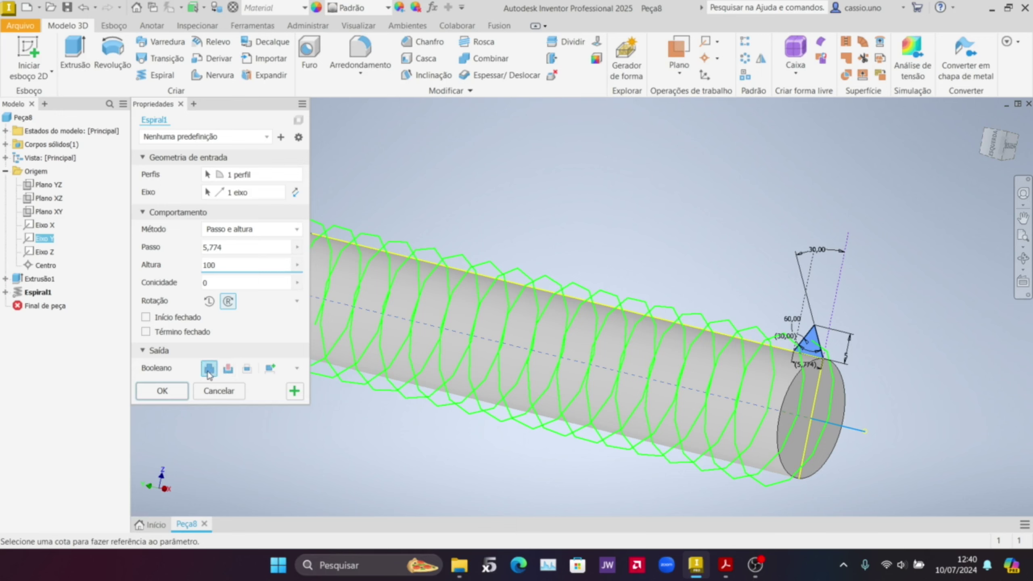
click(227, 369)
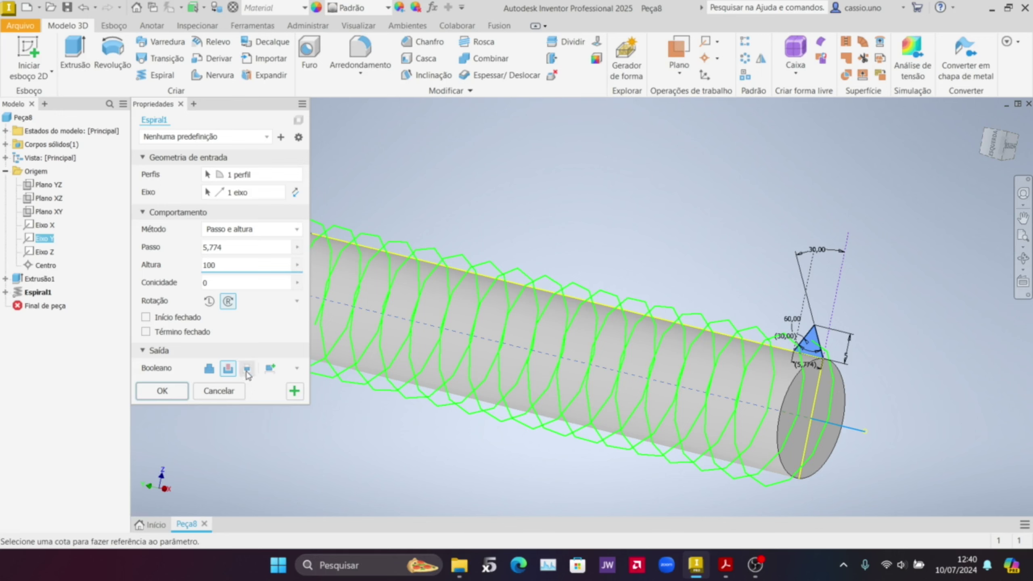
click(268, 369)
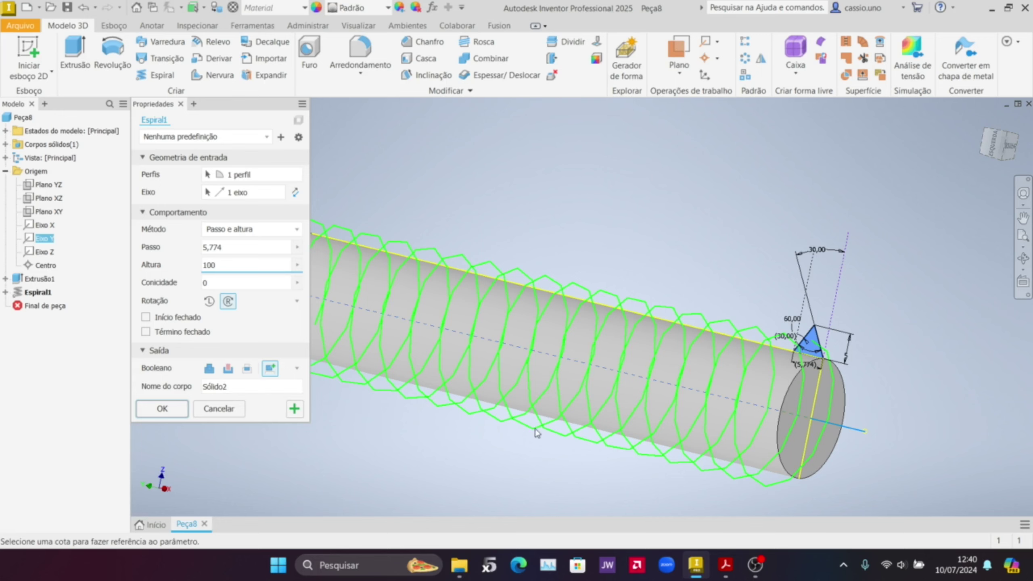
click(209, 368)
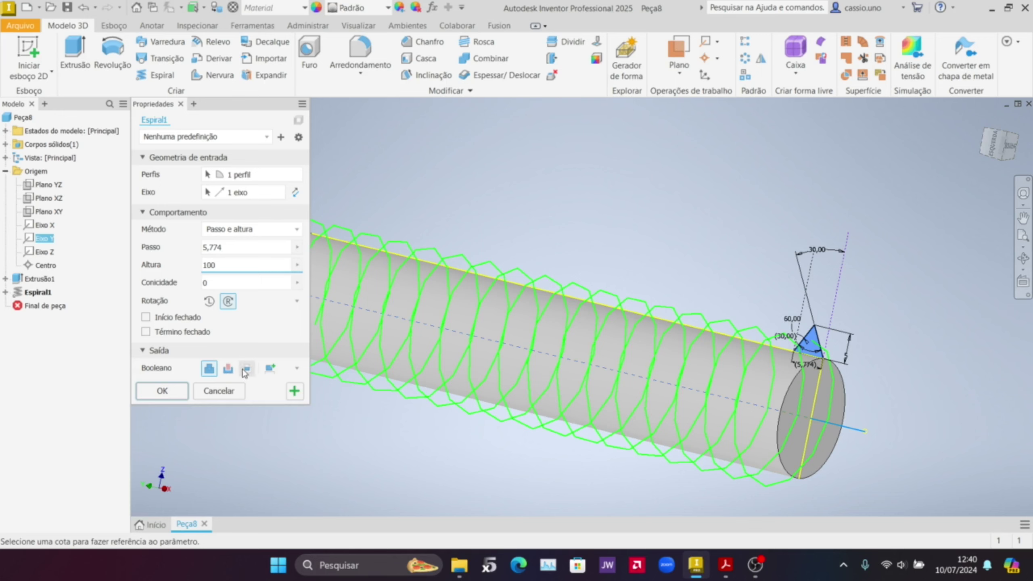
click(270, 369)
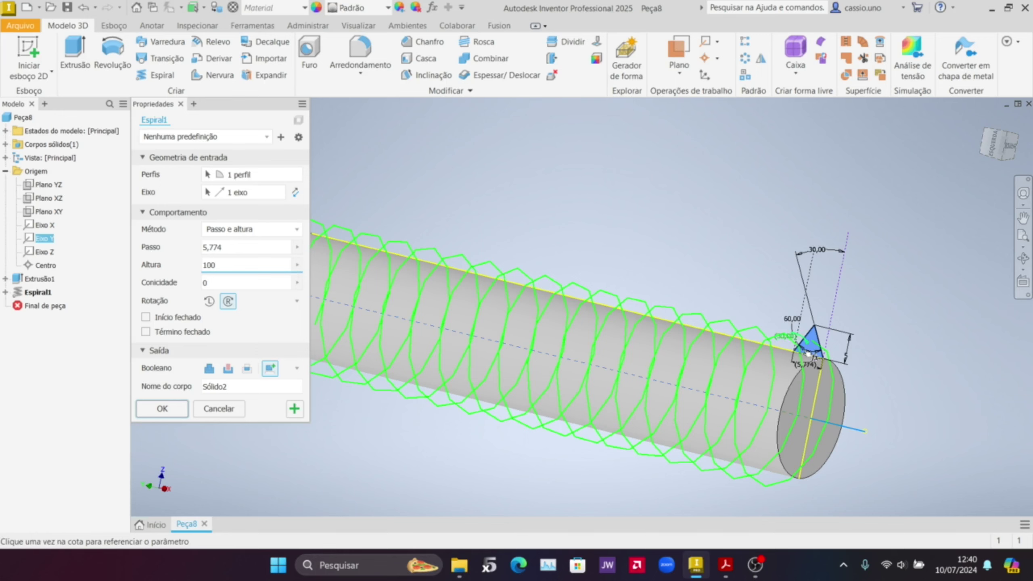
Create the coil joined to the cylinder and inspect the raised thread along its length.
click(209, 369)
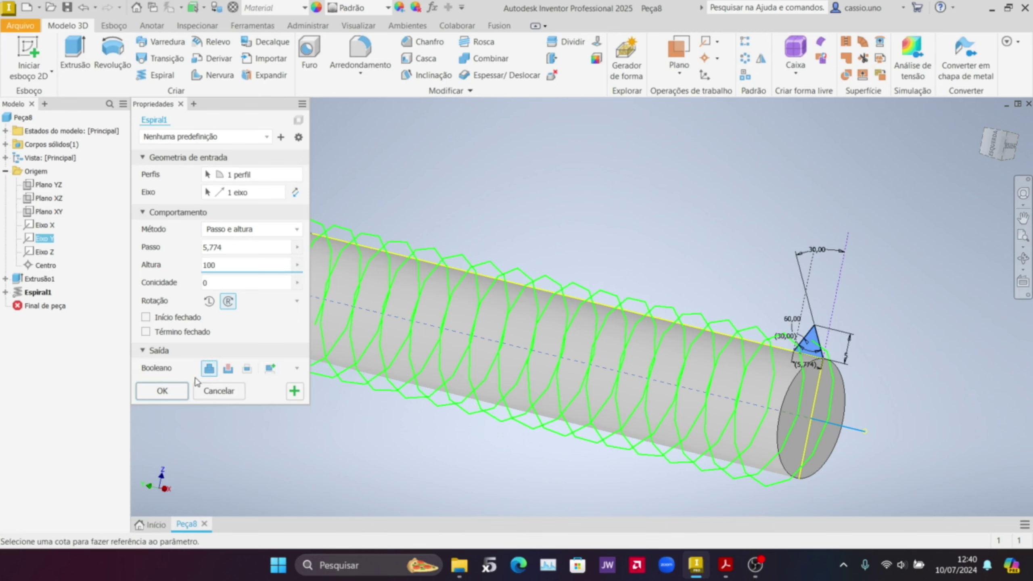
click(162, 392)
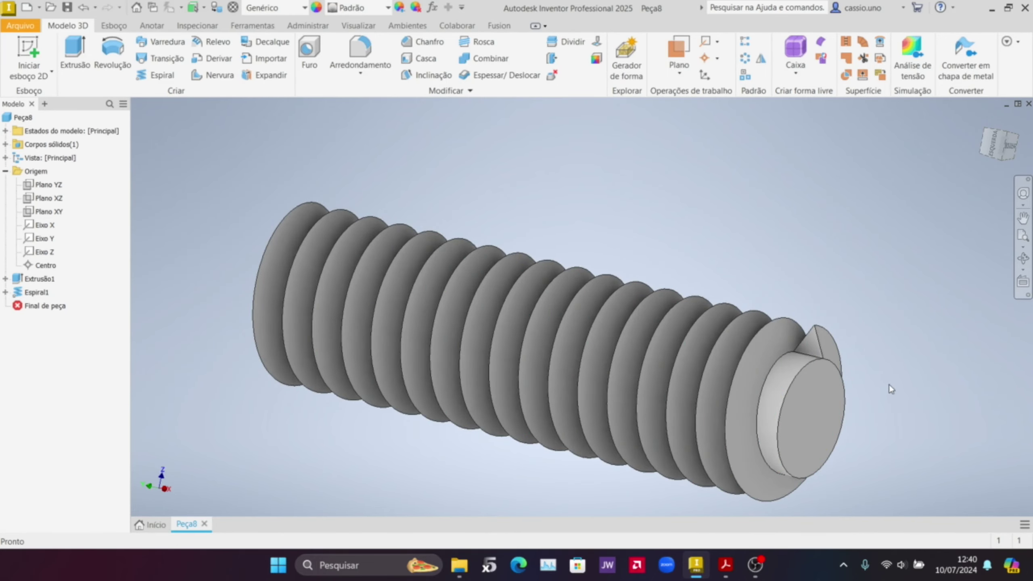
shift+middle_drag(856, 307, 642, 356)
scroll(643, 356, down, 3)
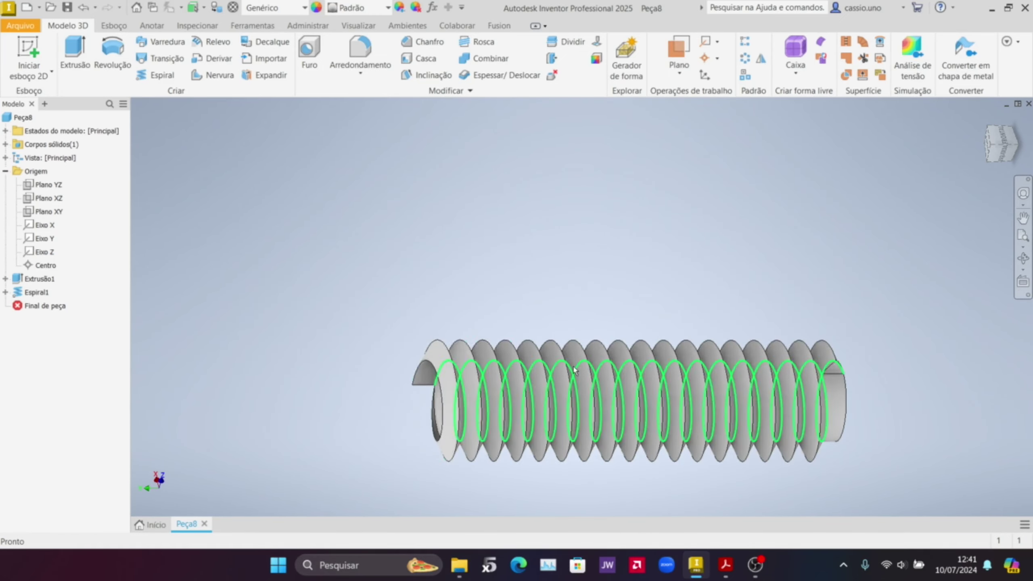
scroll(550, 252, up, 3)
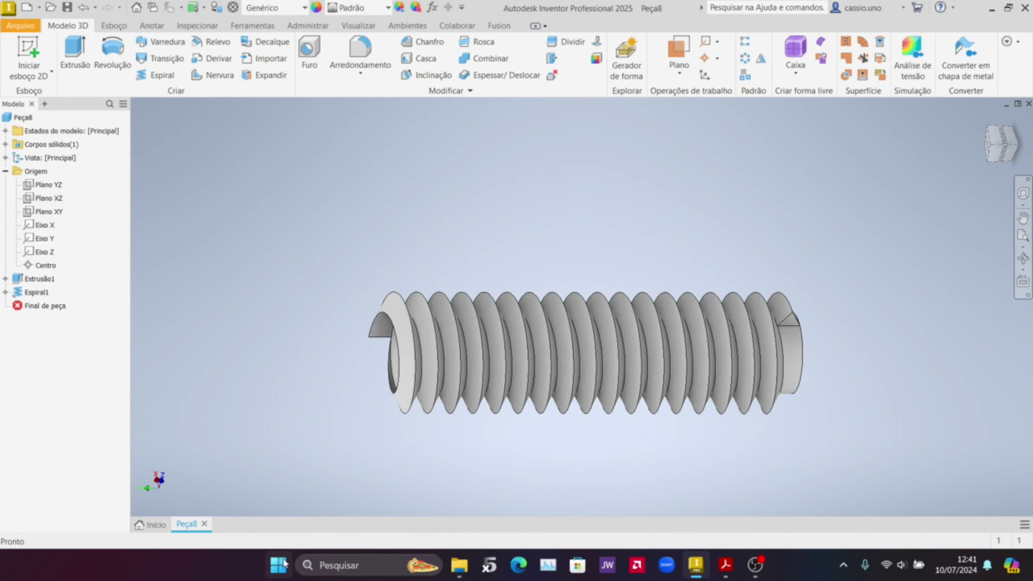
Delete the coil feature together with its consumed profile sketch.
click(37, 293)
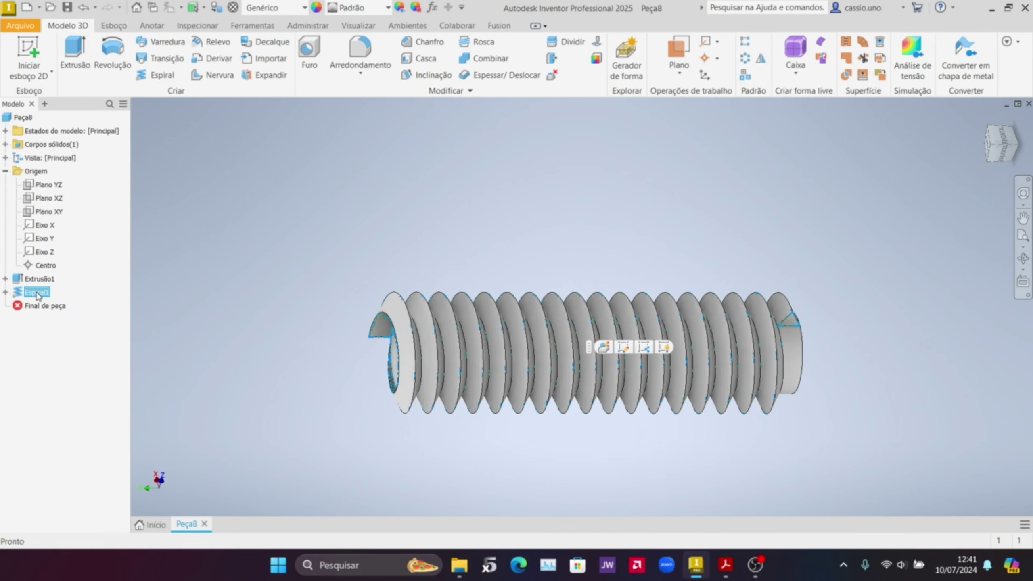
right_click(37, 295)
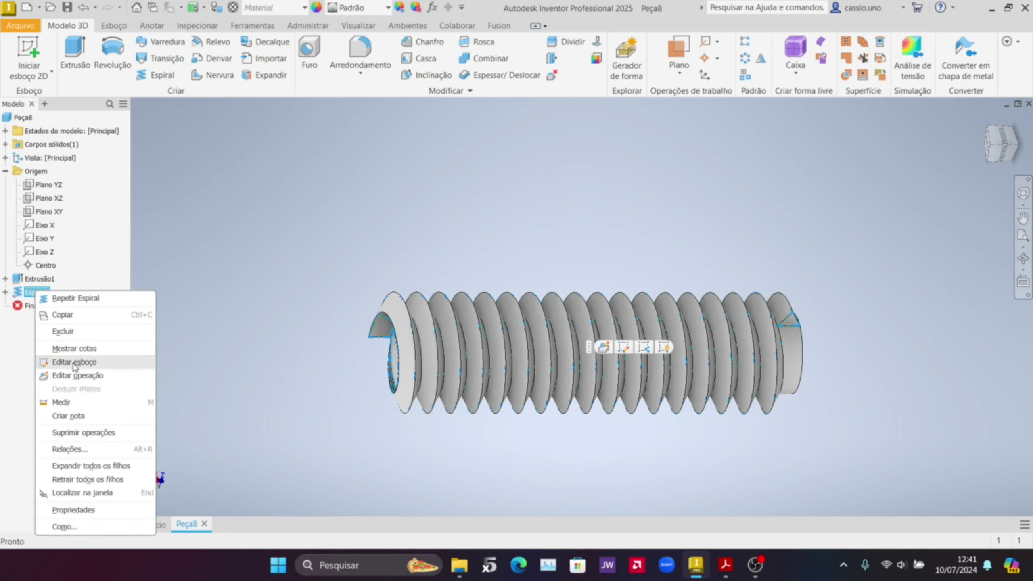
click(70, 334)
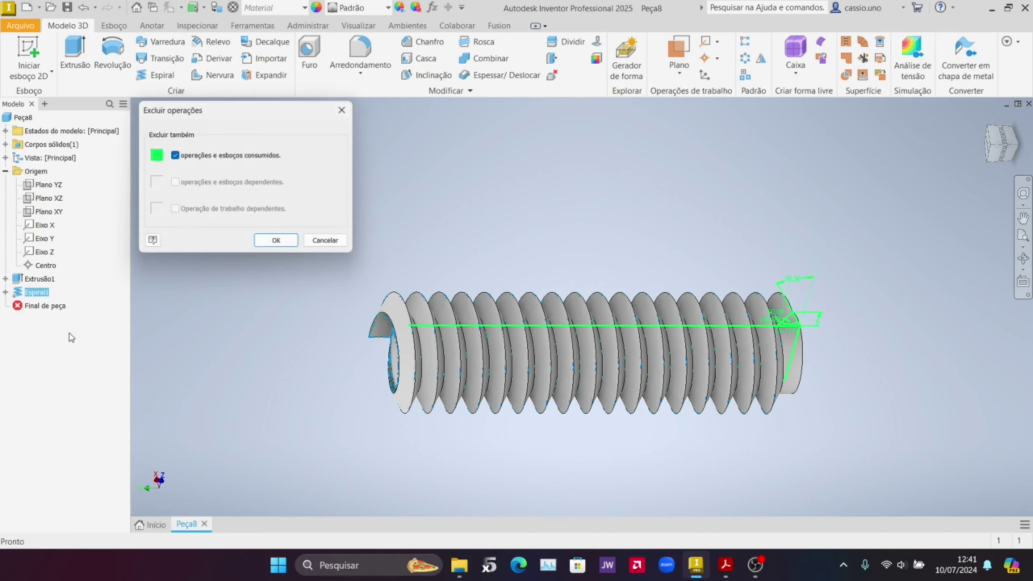
click(268, 246)
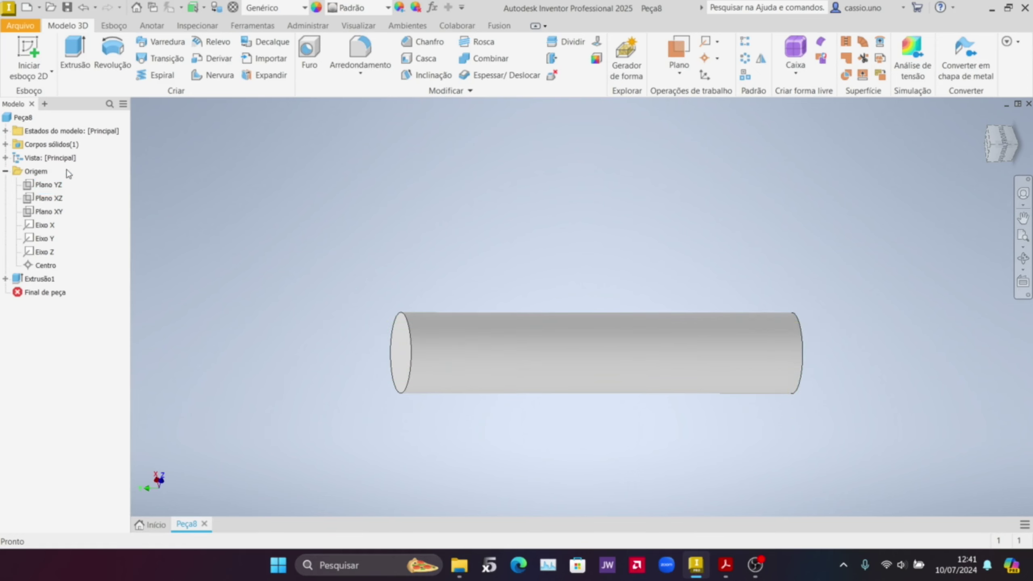
Start a sketch on the YZ plane and draw a V about 7.6 mm wide pointing into the cylinder from its upper end corner.
click(48, 184)
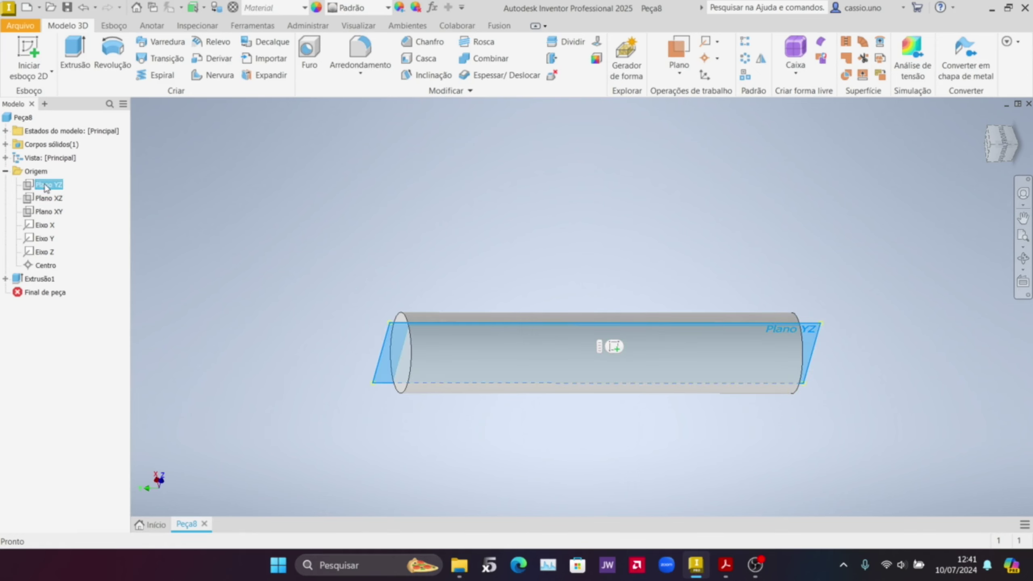
click(614, 346)
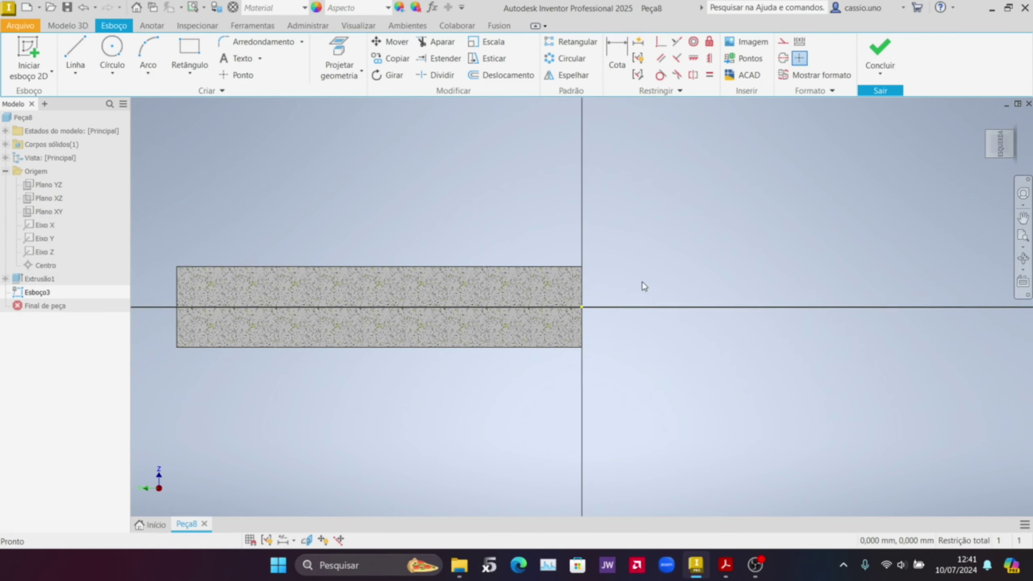
scroll(643, 282, up, 3)
mouse_move(621, 257)
middle_down()
mouse_move(708, 253)
mouse_move(775, 279)
middle_up()
scroll(743, 289, up, 3)
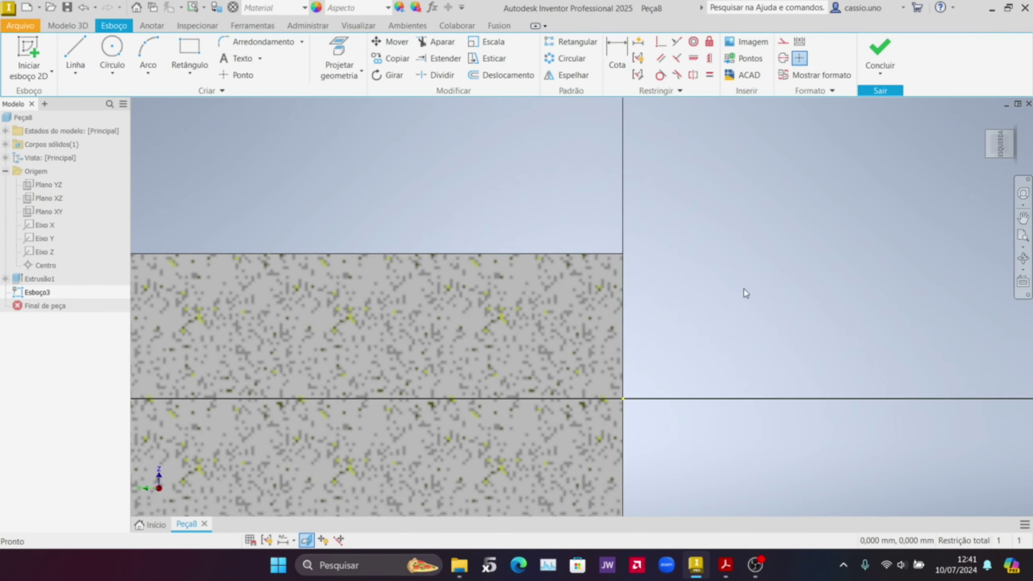
click(75, 48)
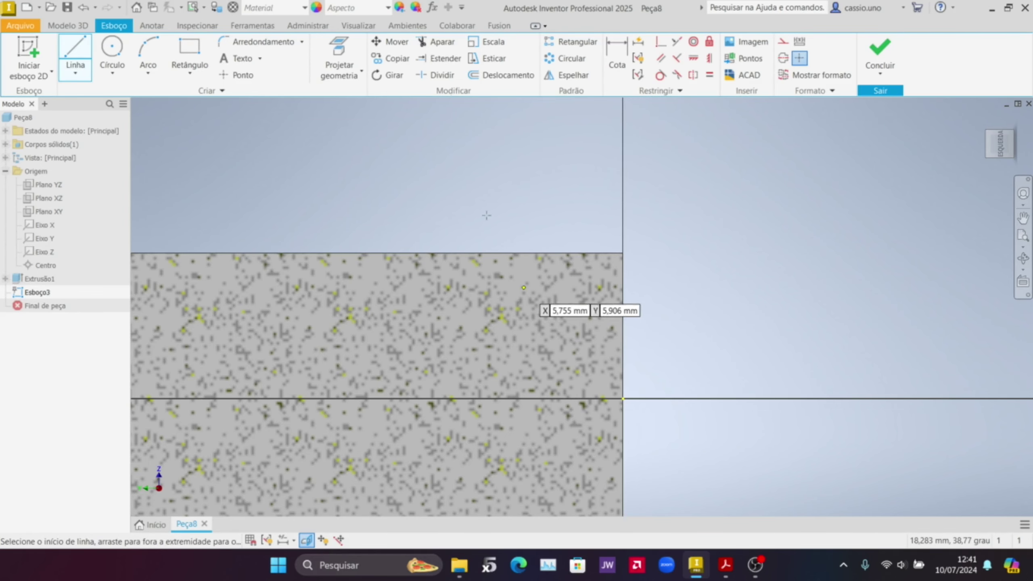
scroll(612, 273, up, 2)
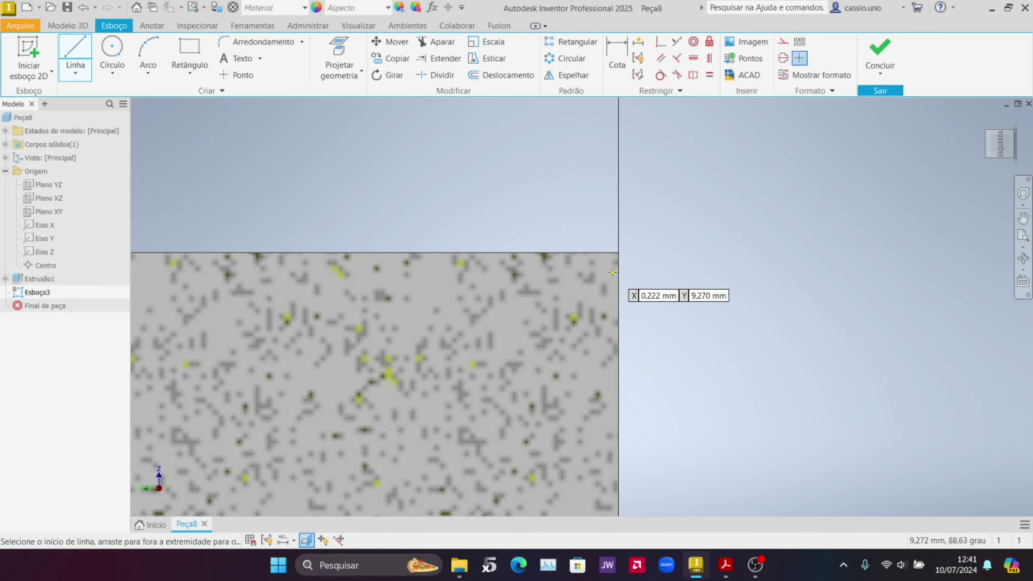
click(618, 253)
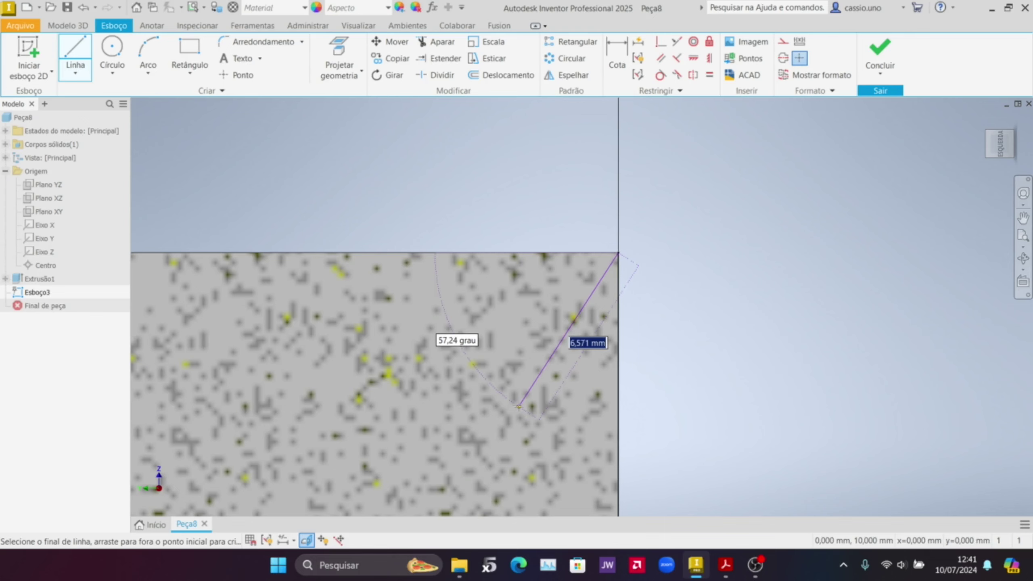
click(517, 404)
click(409, 253)
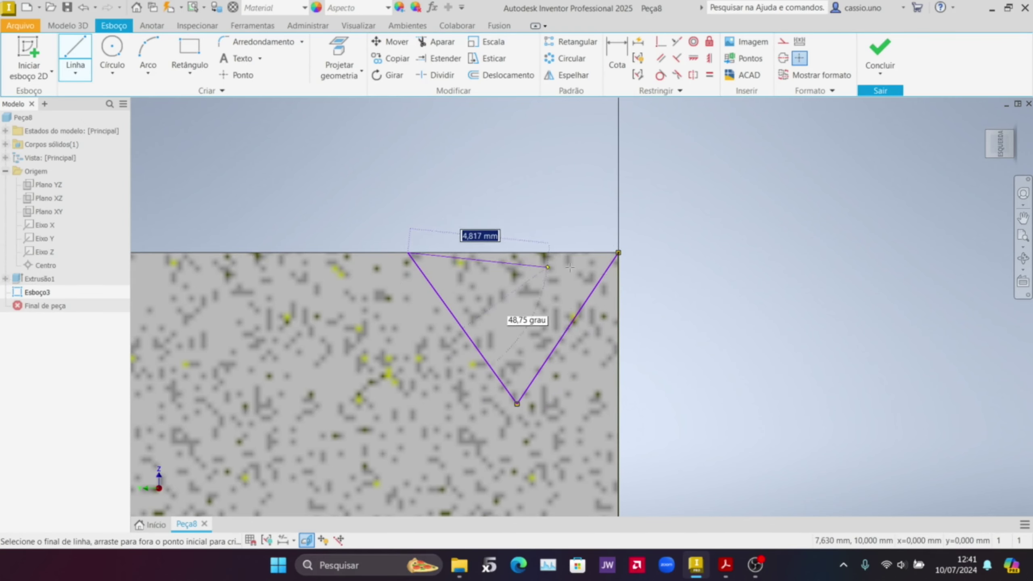
key(Escape)
key(Escape)
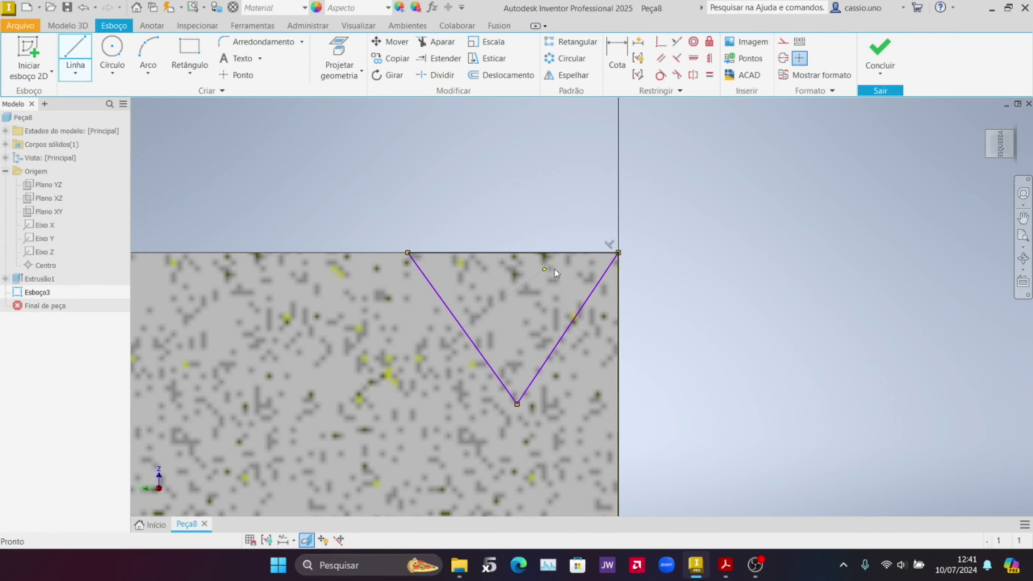
Dimension the angle between the two sides of the V and set it to 60 degrees.
scroll(557, 289, down, 3)
scroll(470, 307, up, 7)
scroll(601, 320, down, 6)
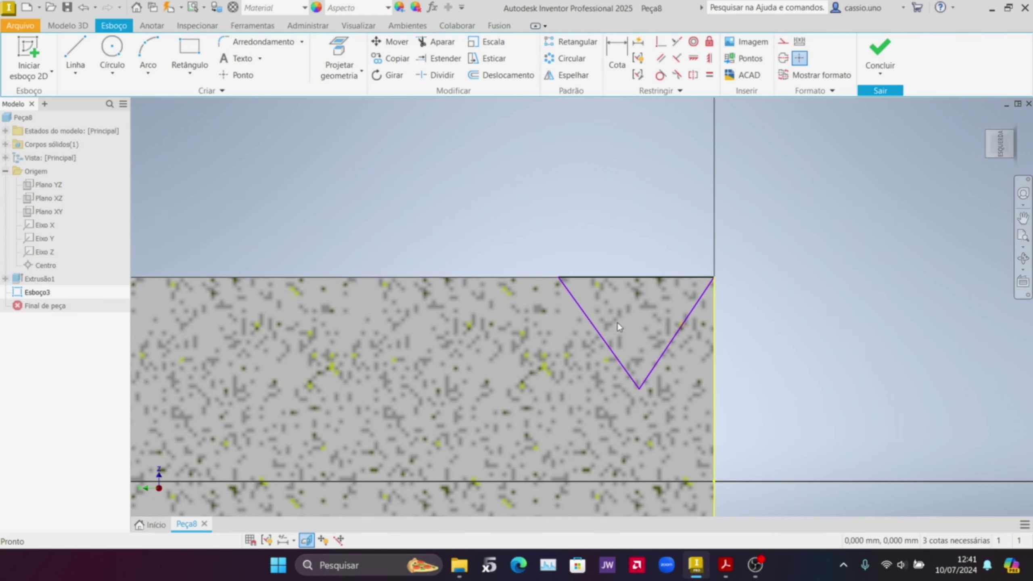
key(d)
click(662, 354)
click(626, 368)
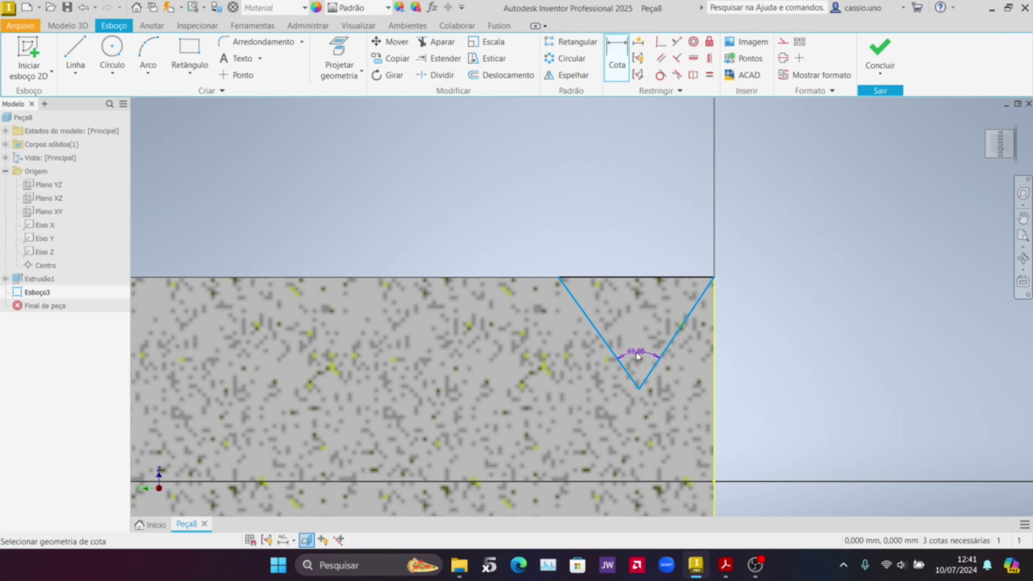
click(636, 353)
text(60)
key(Return)
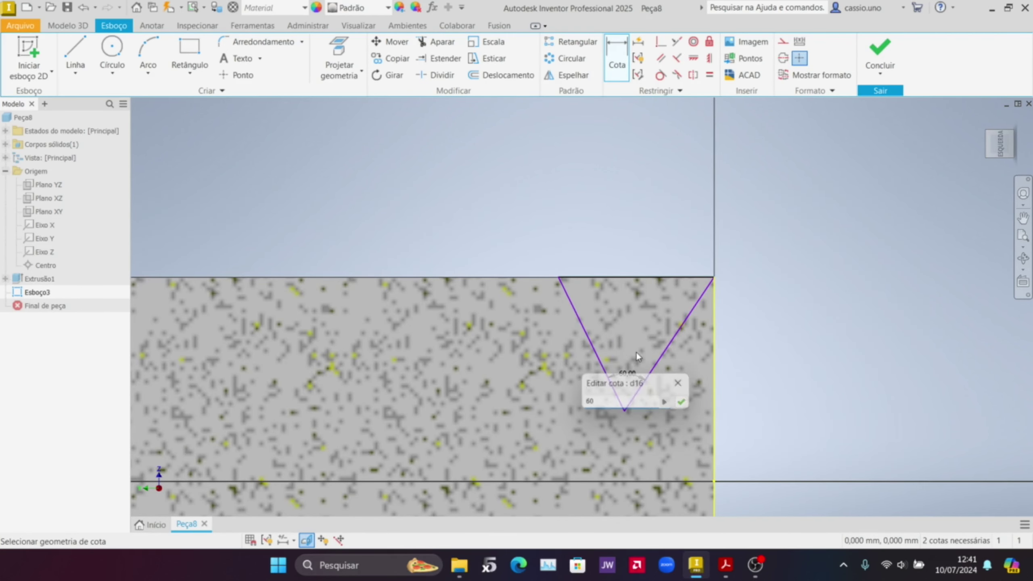
Try to dimension the V's outer side against the cylinder's end edge, and undo the linear dimension placed.
click(669, 344)
click(714, 350)
click(690, 369)
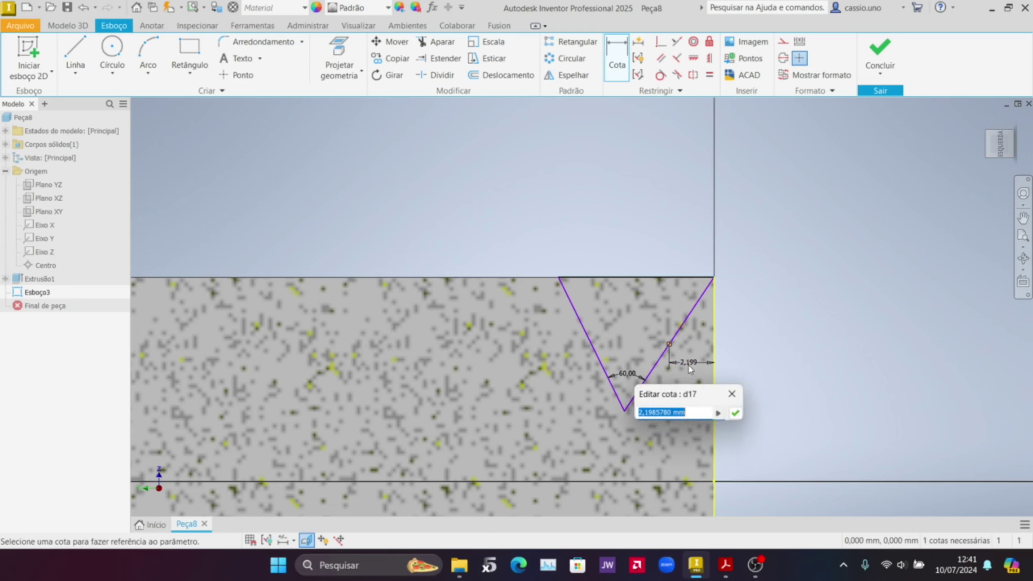
key(Return)
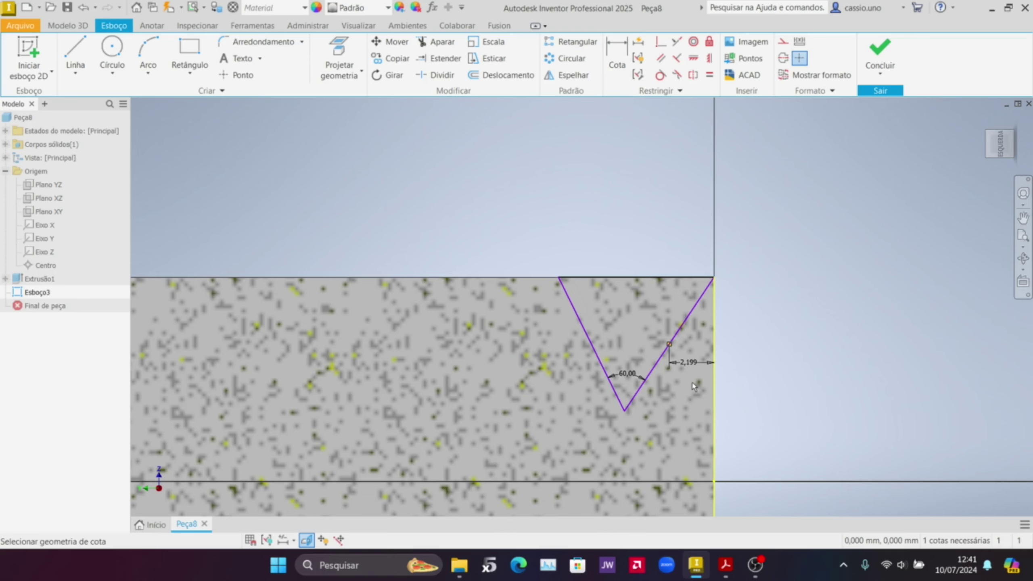
key(ctrl+z)
key(d)
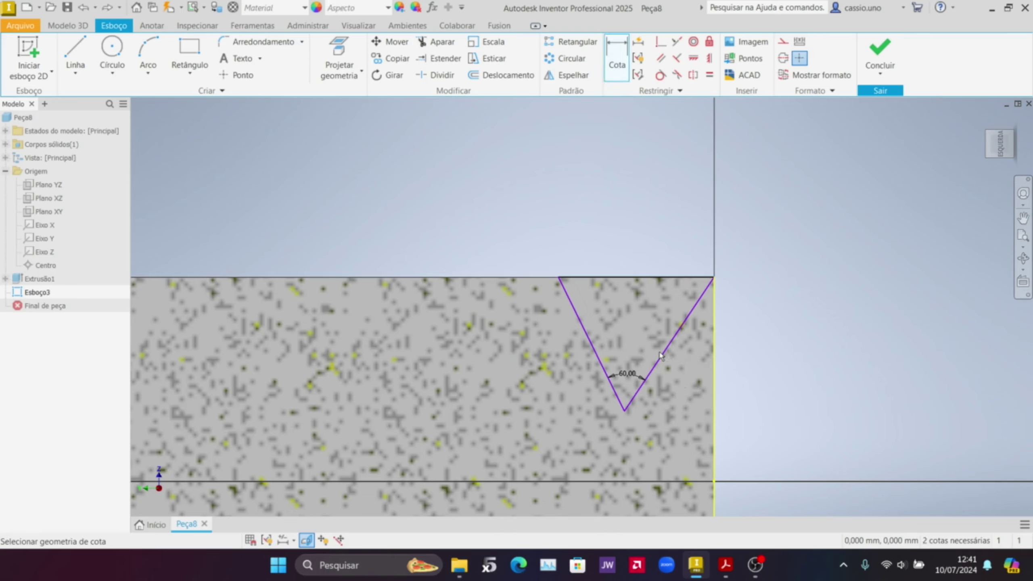
click(715, 358)
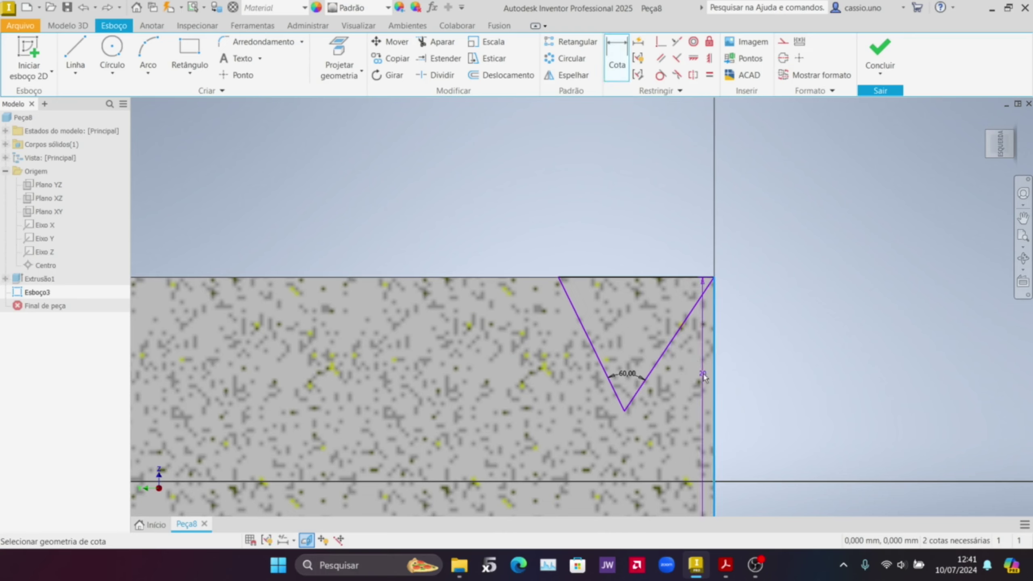
key(Escape)
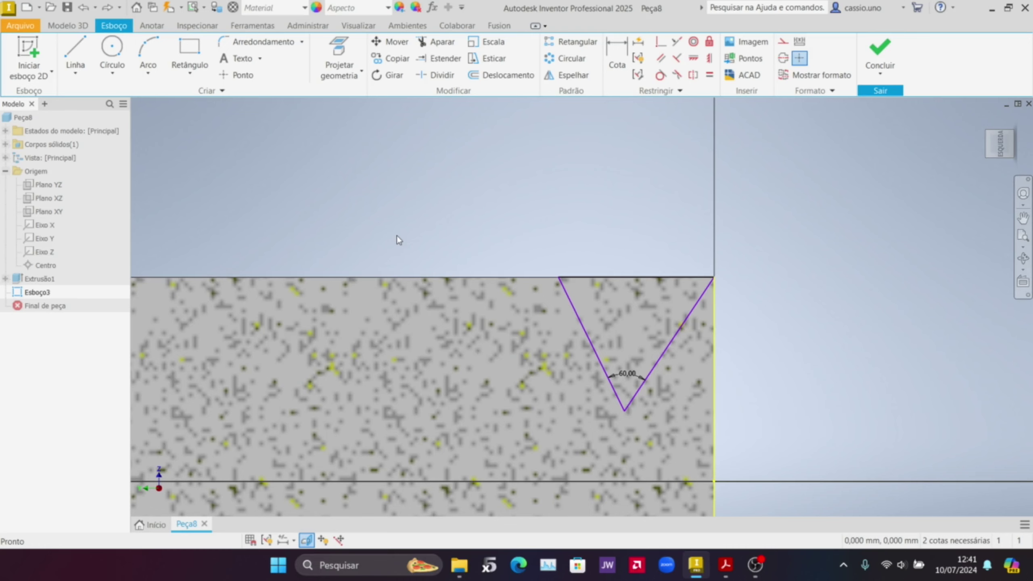
Draw a vertical construction line along the cylinder's end face, from the central axis up past the corner.
click(77, 49)
click(783, 41)
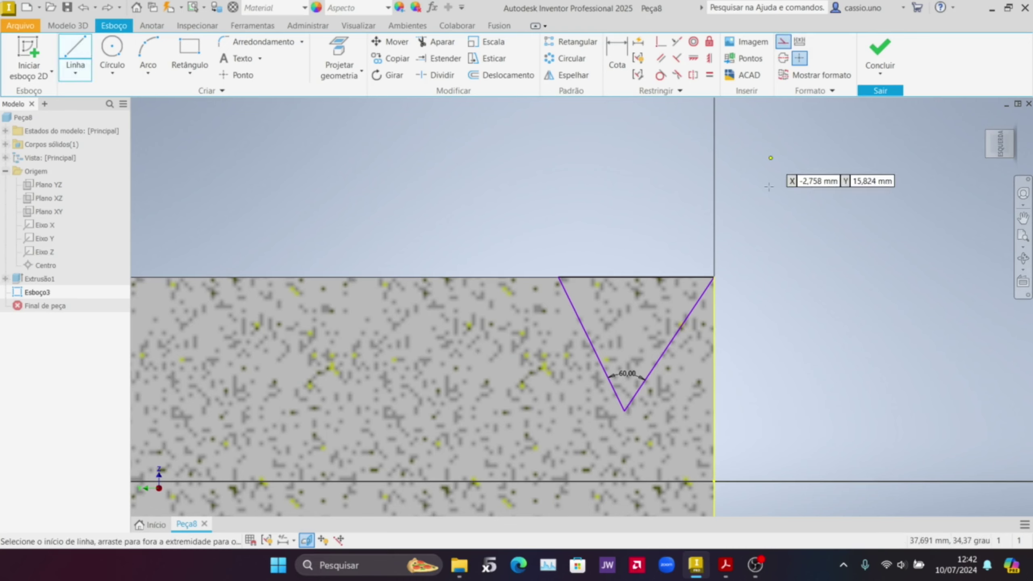
click(714, 481)
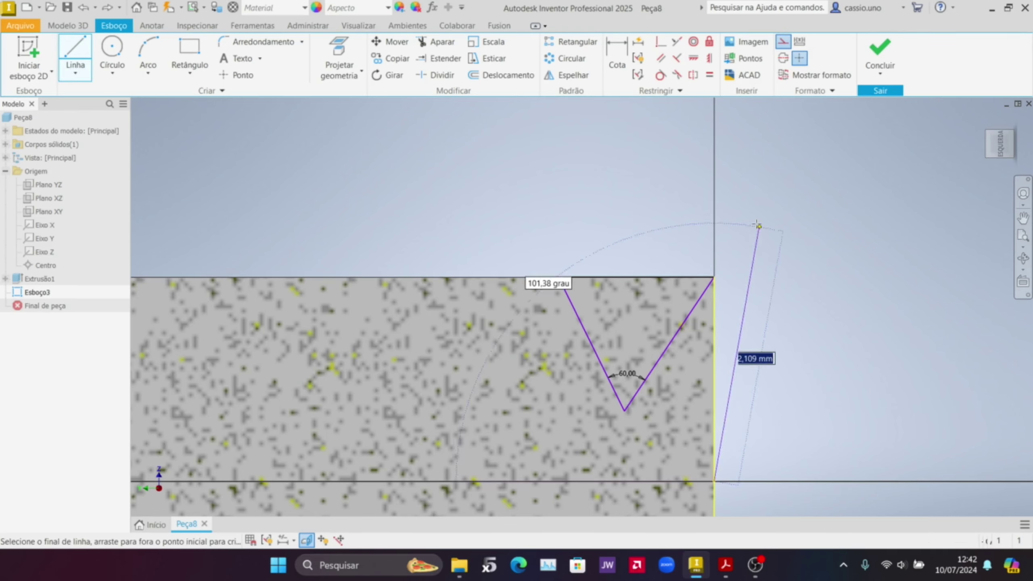
click(715, 202)
Dimension the angle between the V's outer side and the cylinder's end edge at 30 degrees.
key(d)
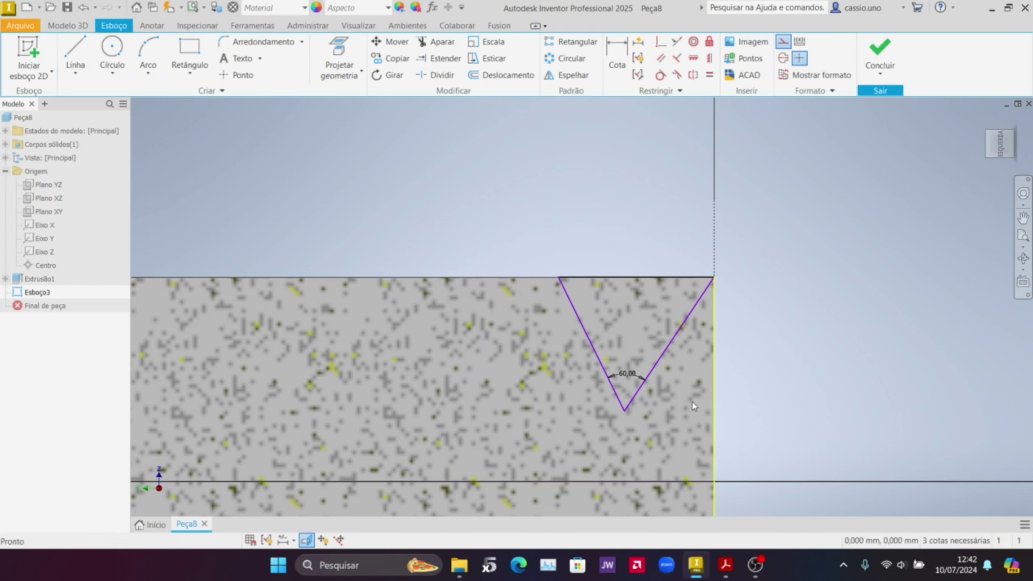
click(663, 356)
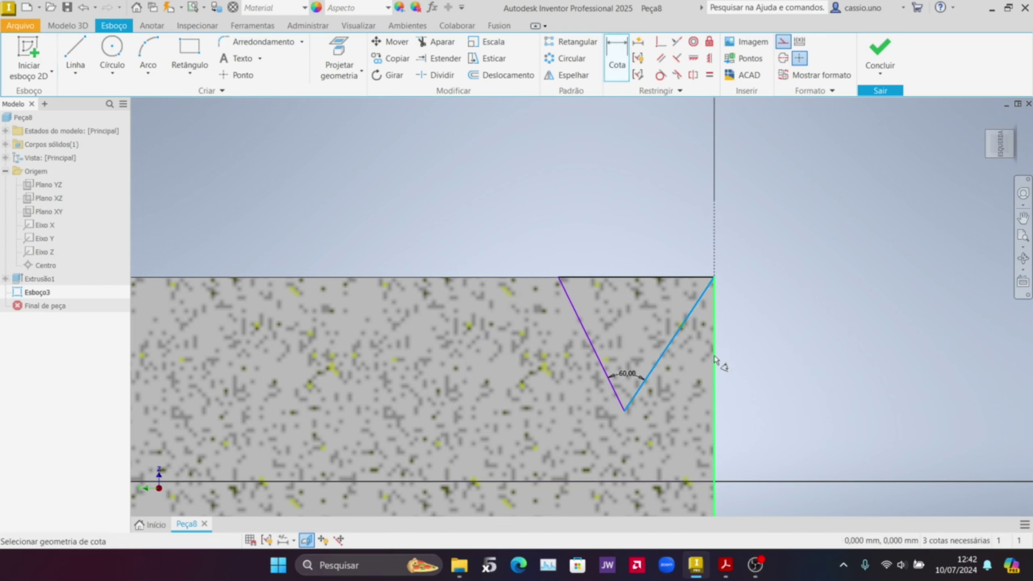
click(714, 362)
click(683, 372)
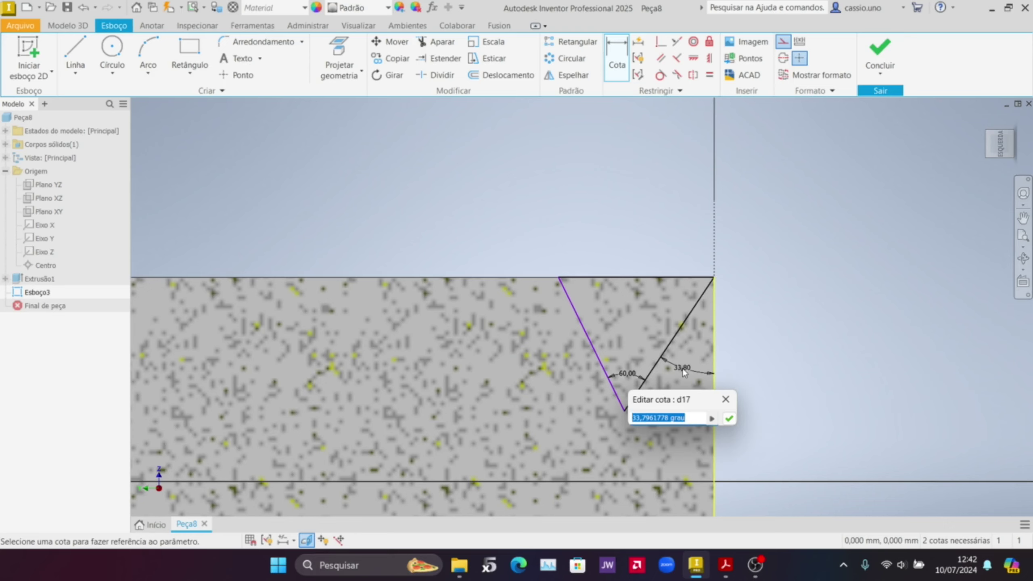
text(30)
key(Return)
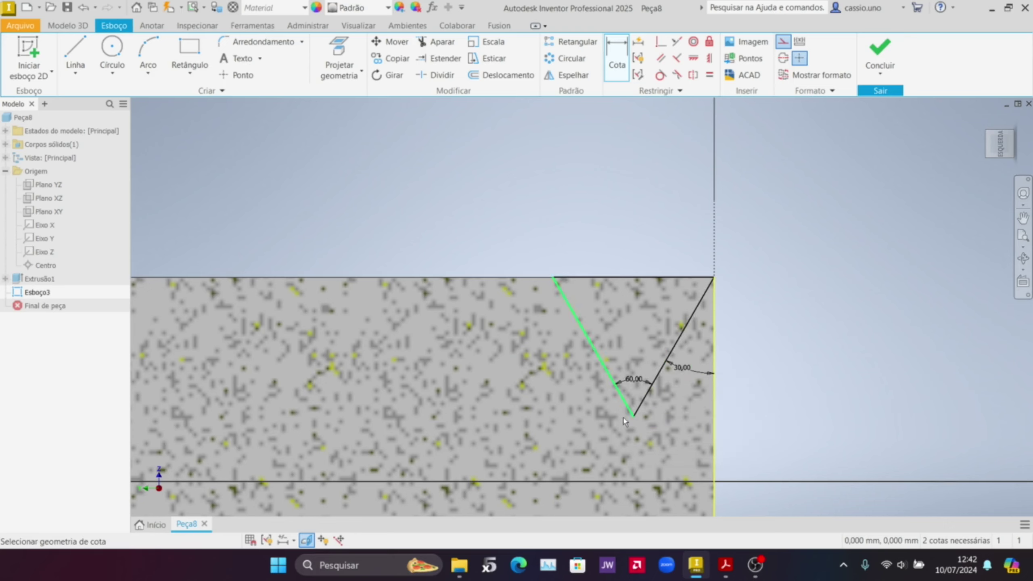
Set the V's depth from the cylinder's upper edge to its tip to 5 mm and finish the sketch.
click(637, 278)
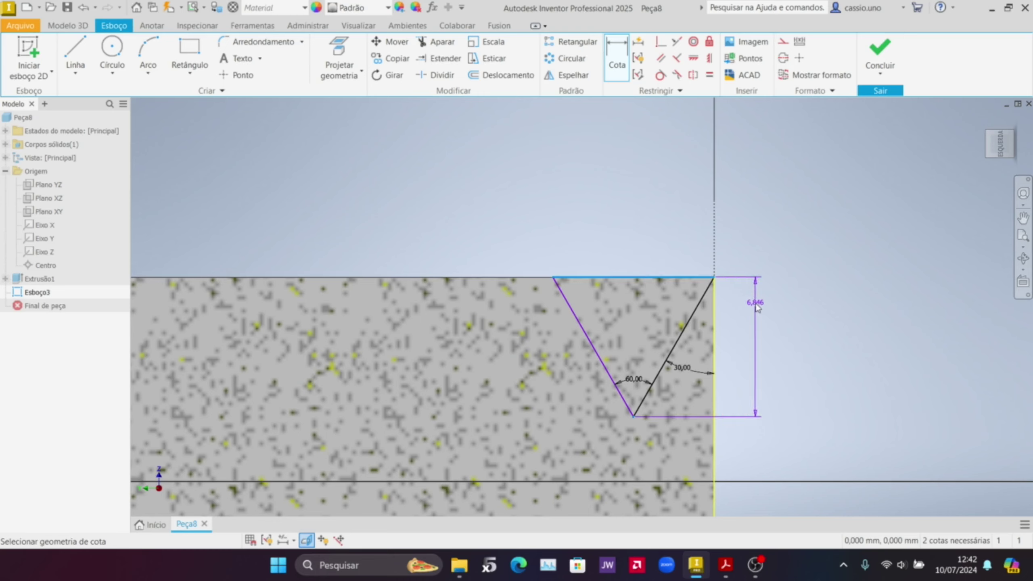
click(757, 308)
text(5)
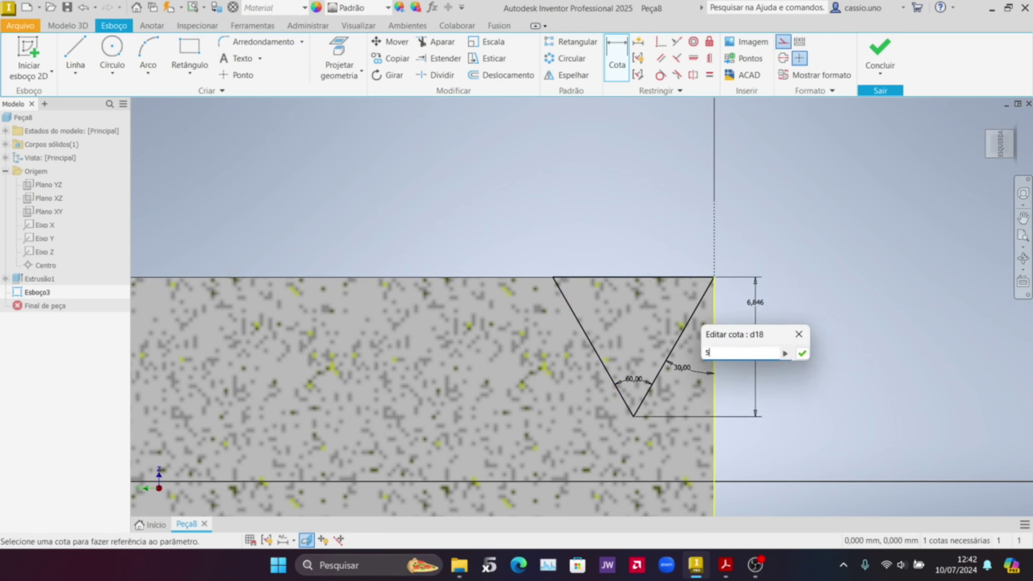
key(Return)
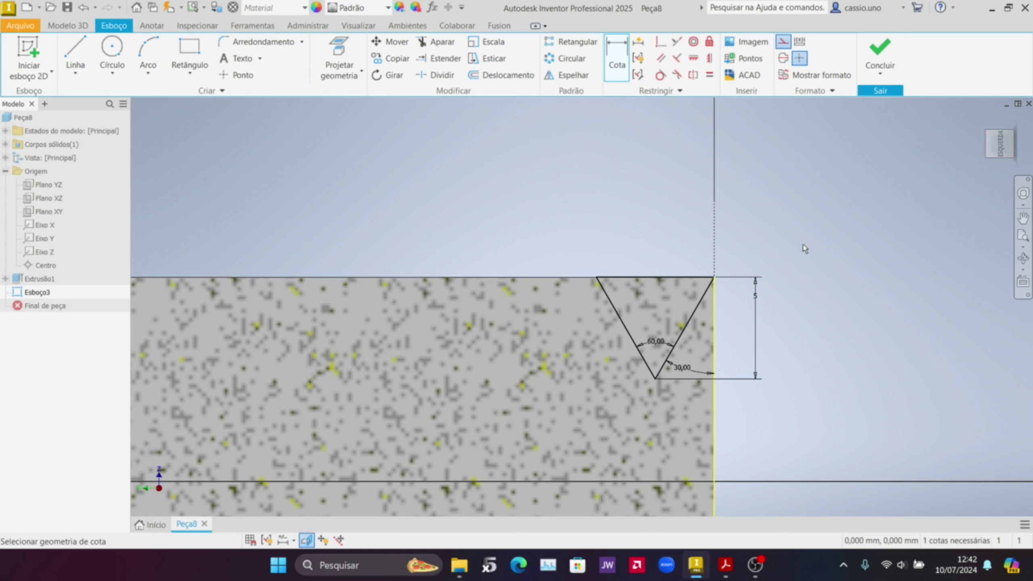
scroll(800, 193, up, 3)
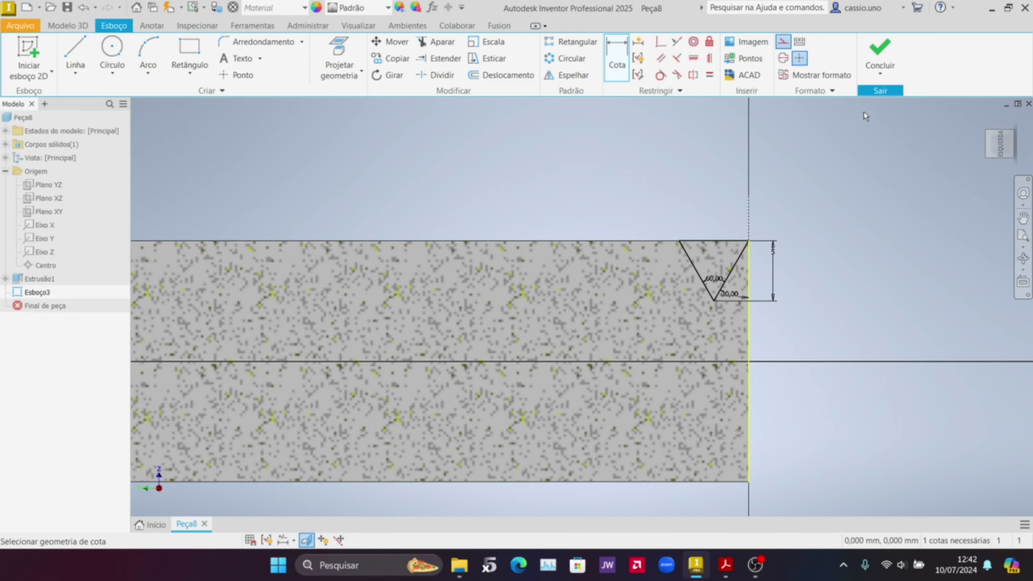
click(878, 53)
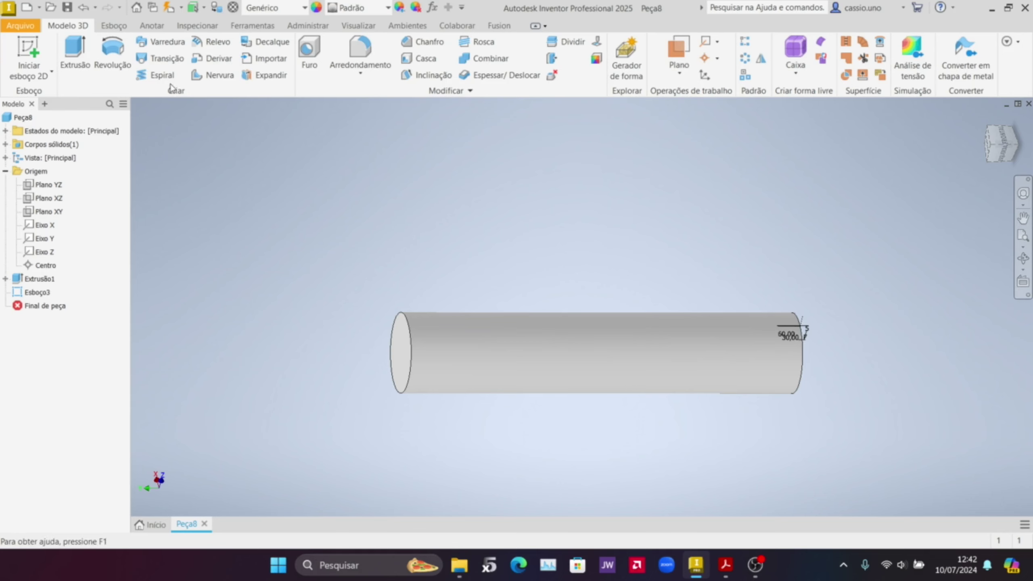
Cut a coil of the V profile around the Y axis with 5.774 mm pitch and 100 mm height, and inspect the thread.
click(158, 75)
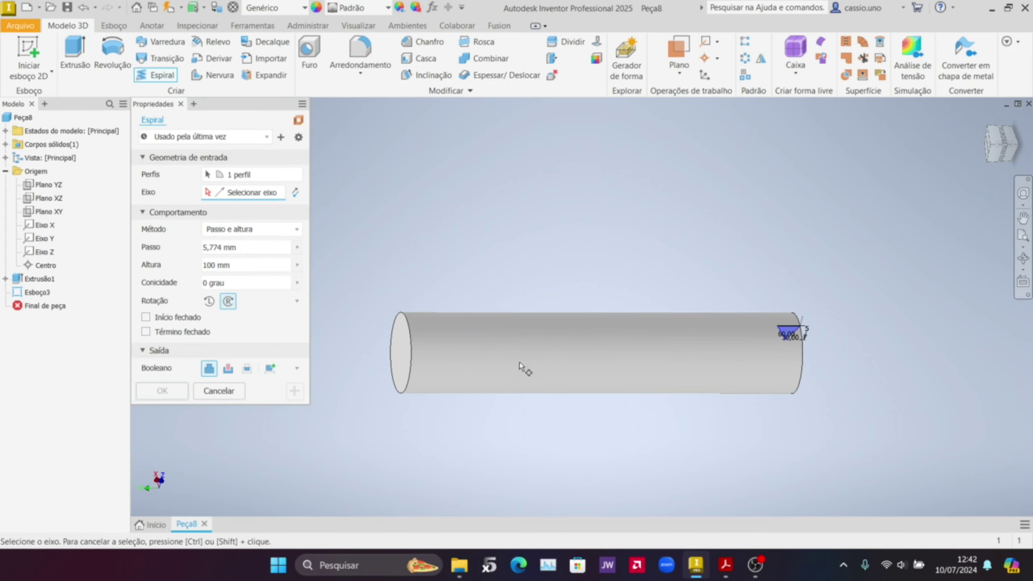
click(227, 368)
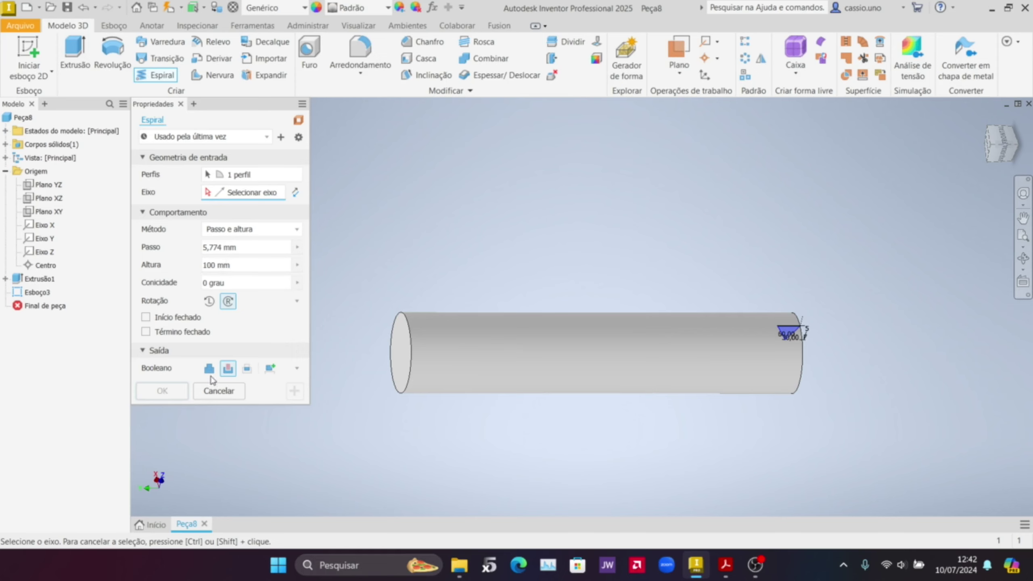
click(43, 240)
click(160, 391)
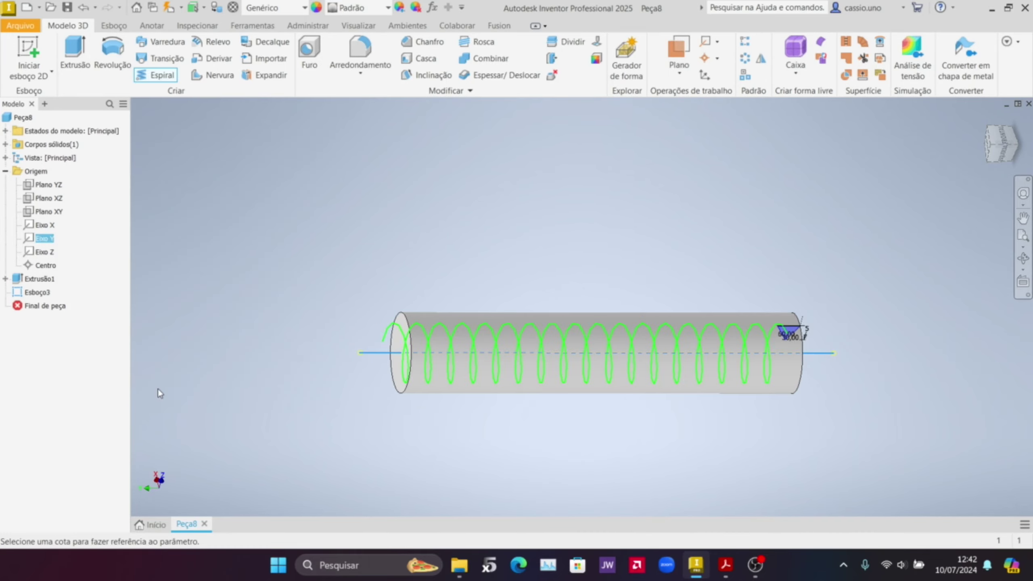
scroll(604, 323, up, 3)
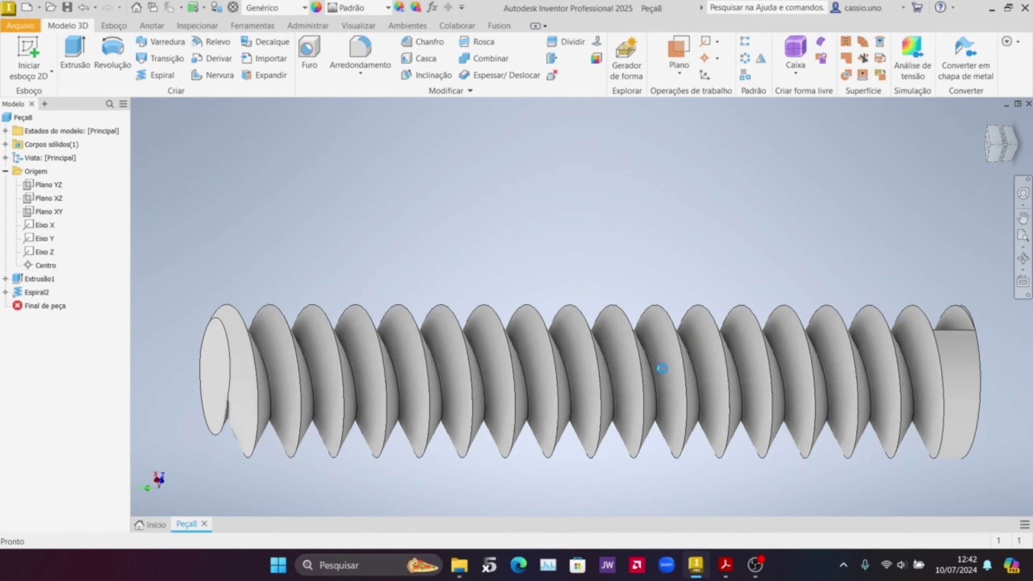
mouse_move(883, 323)
shift+middle_down()
mouse_move(834, 277)
mouse_move(884, 304)
shift+middle_up()
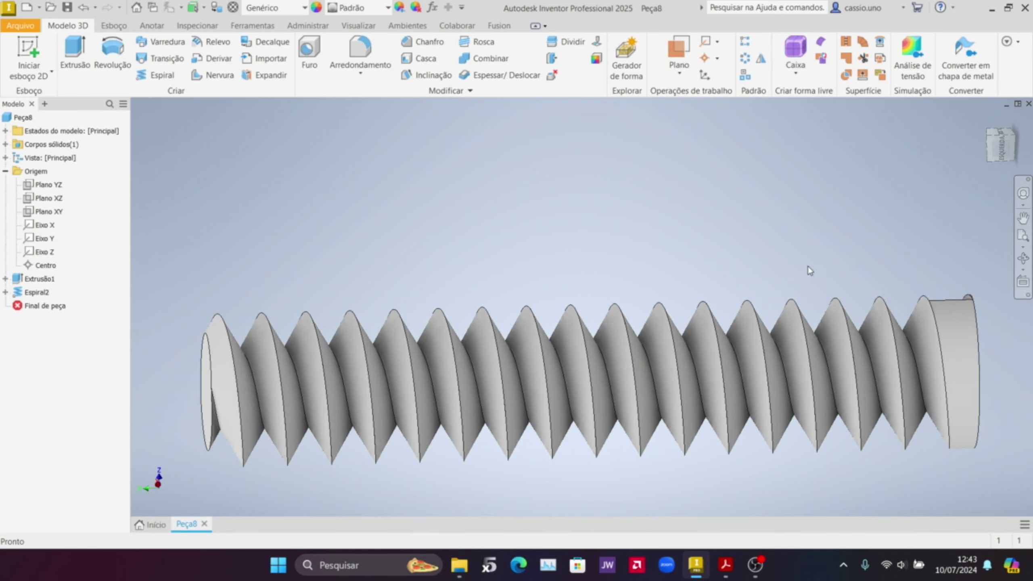
shift+middle_drag(786, 242, 744, 324)
scroll(745, 324, up, 3)
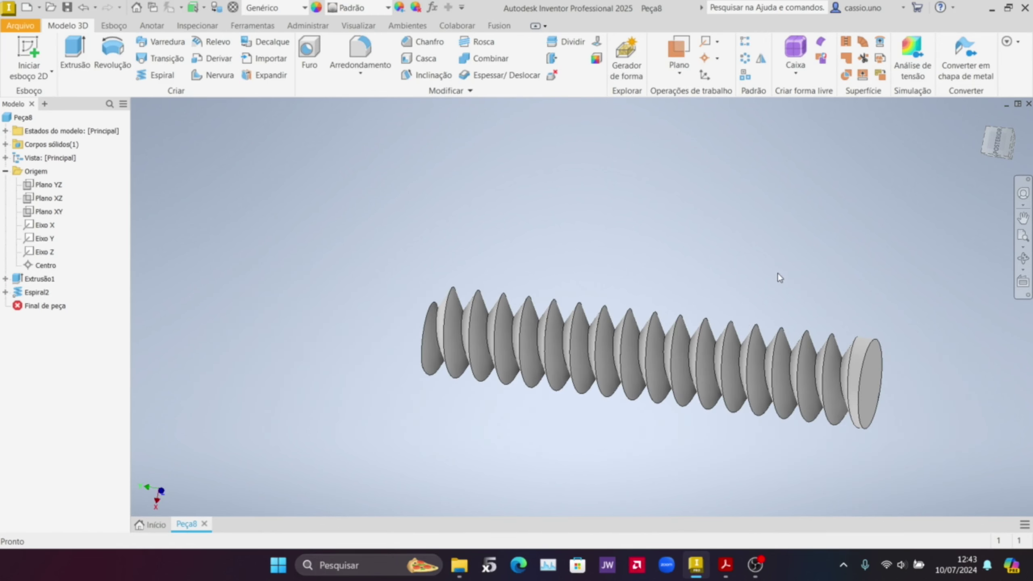
middle_drag(778, 278, 686, 256)
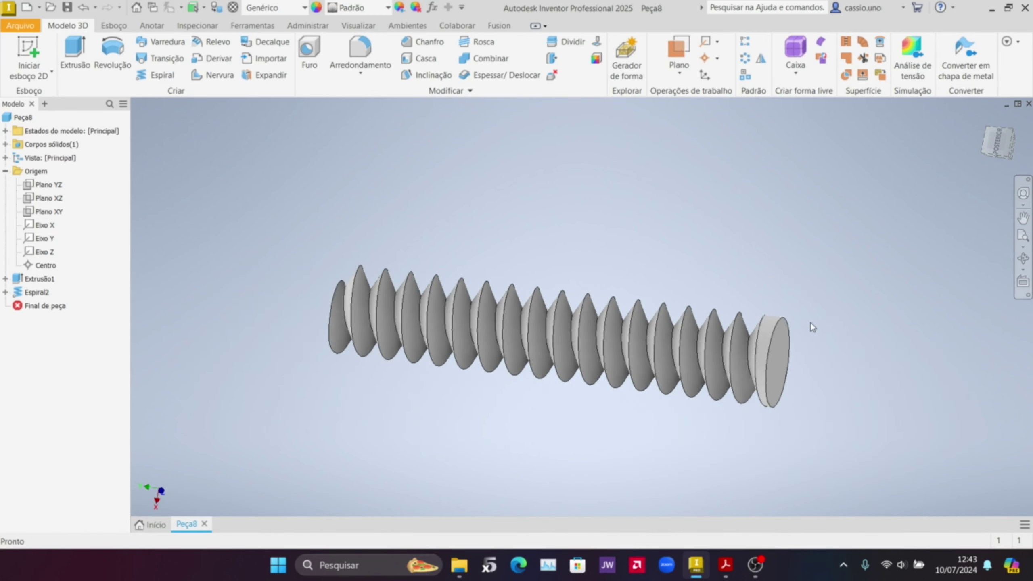